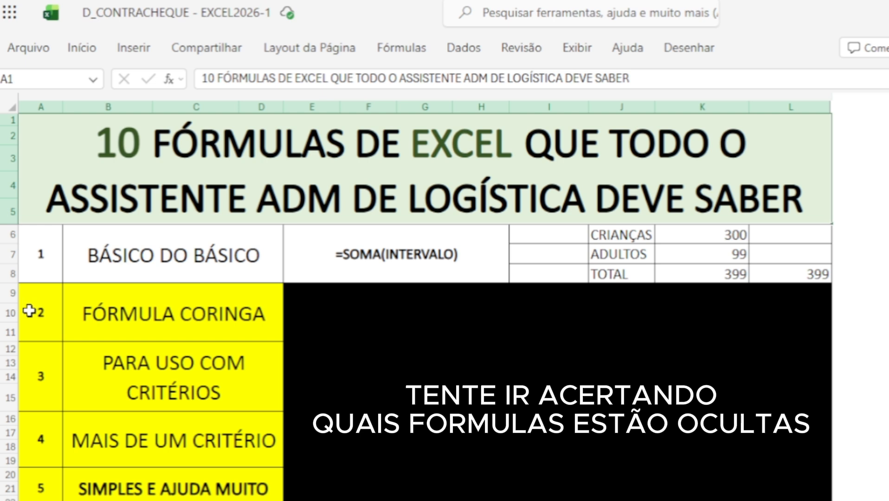
Clear the yellow and black fill from the second formula's block, A9:L11.
click(42, 310)
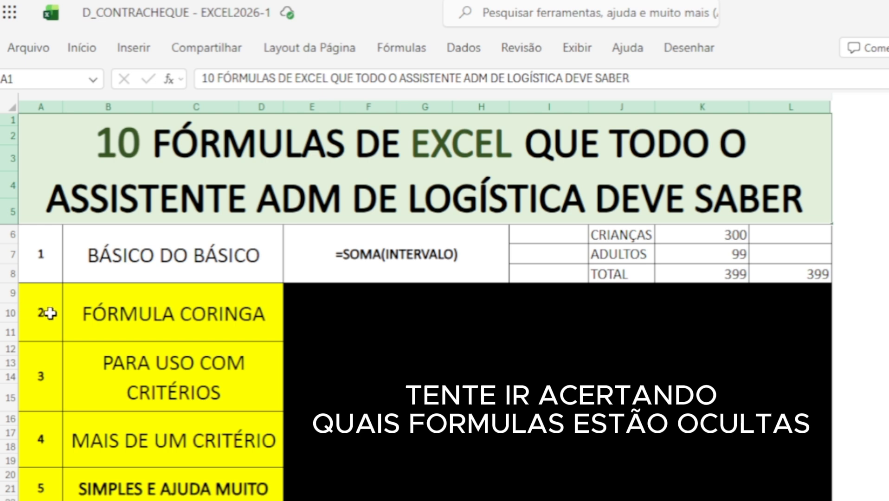
shift+click(792, 321)
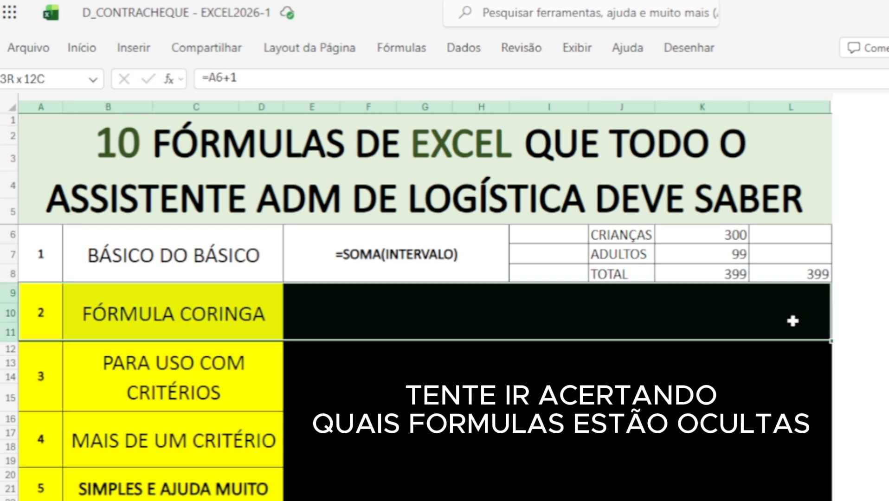
click(82, 49)
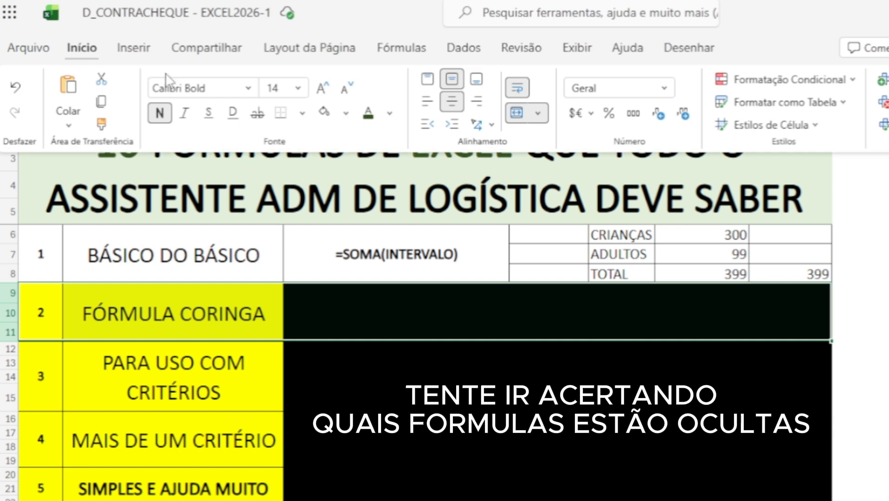
click(323, 112)
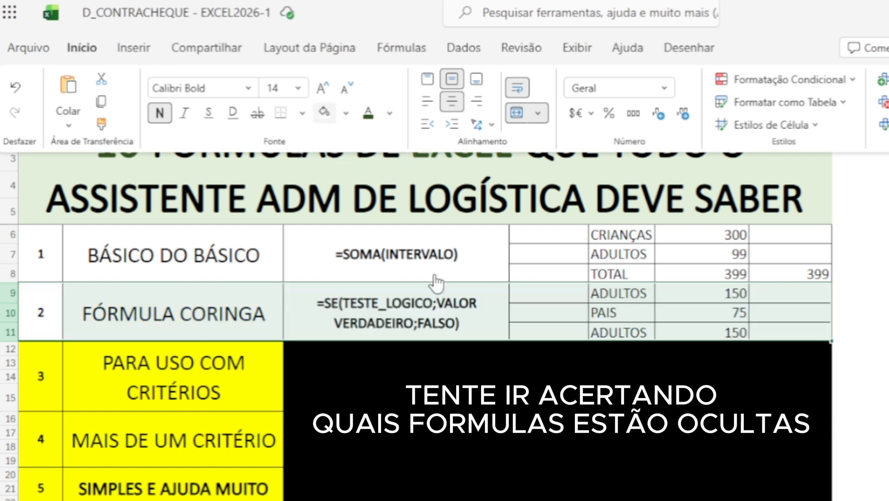
click(136, 302)
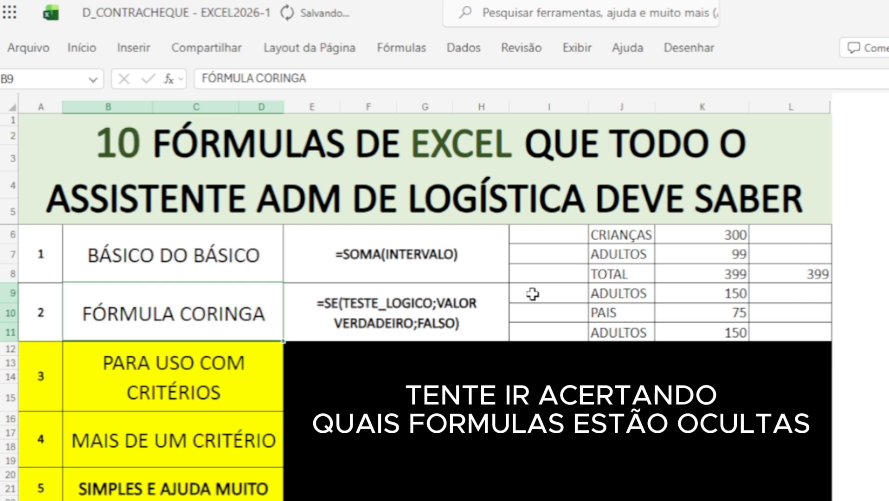
click(427, 296)
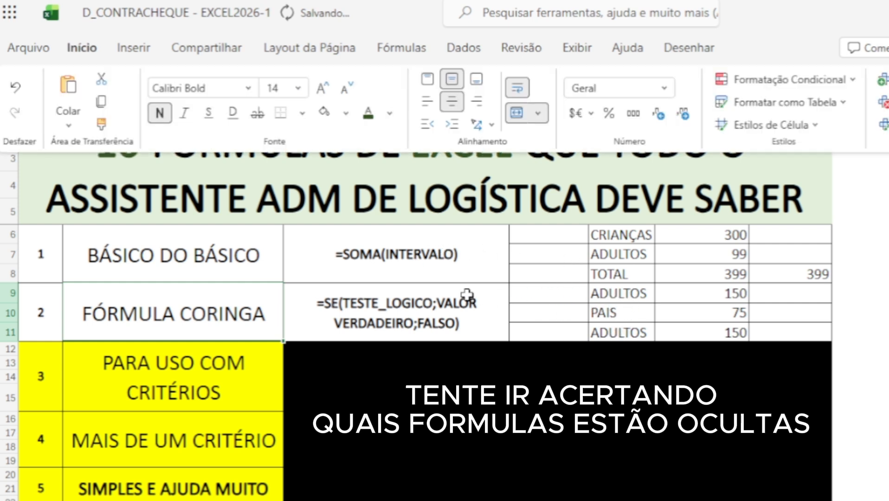
Change the lookup category in J11 of the SE example to PAIS.
click(629, 334)
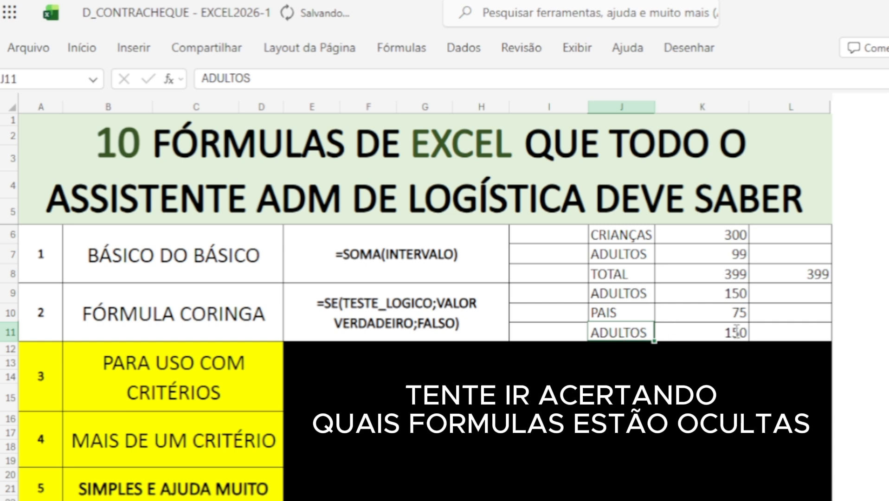
text(PAIS)
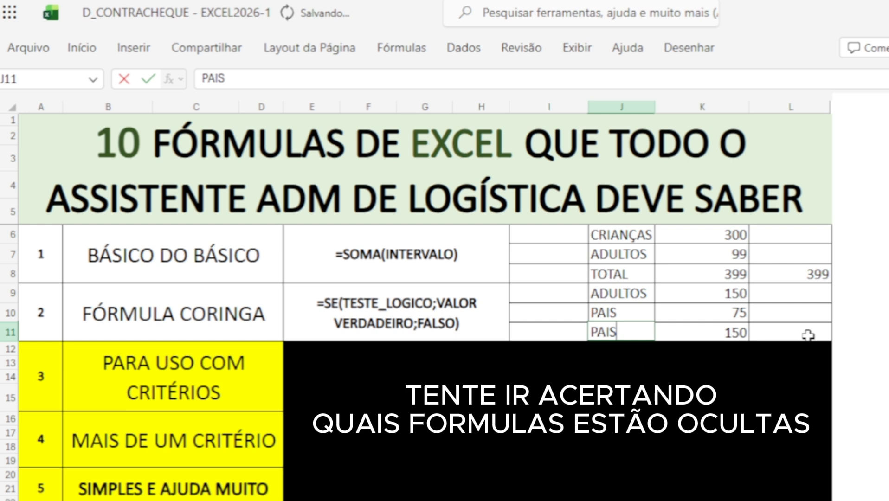
key(Tab)
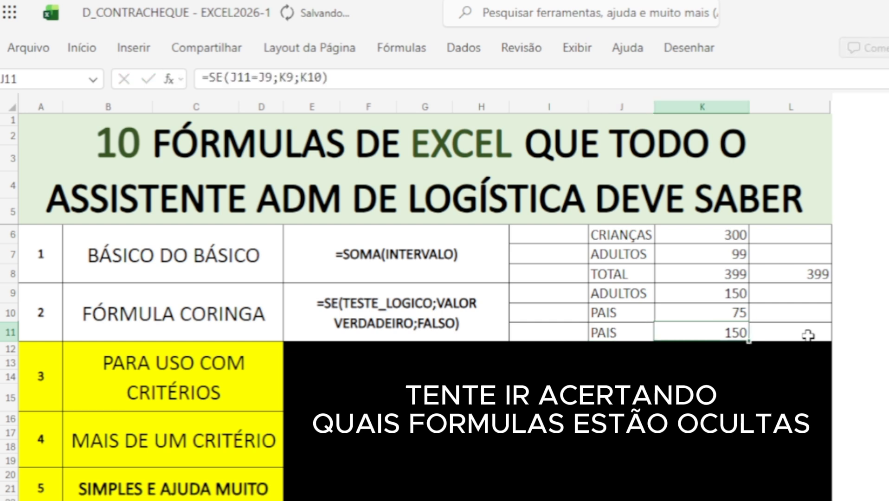
Examine the SE formula in K11, the cells it references, and the syntax text in E9.
click(609, 332)
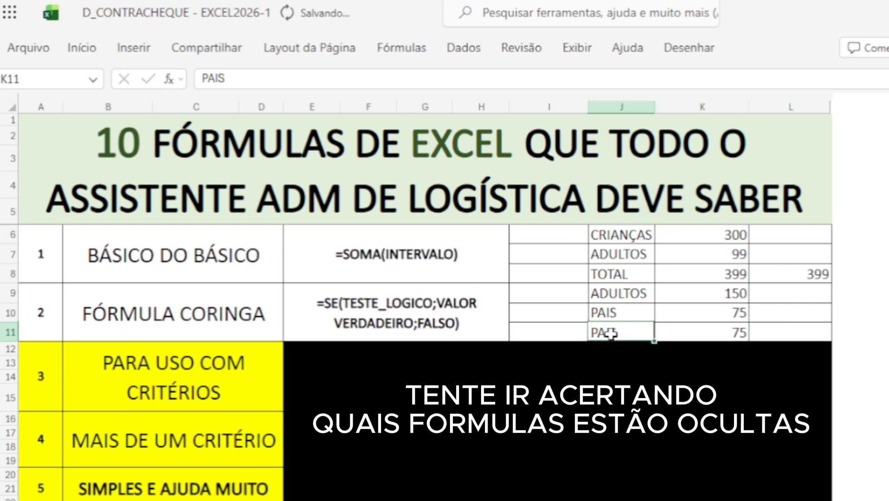
click(82, 48)
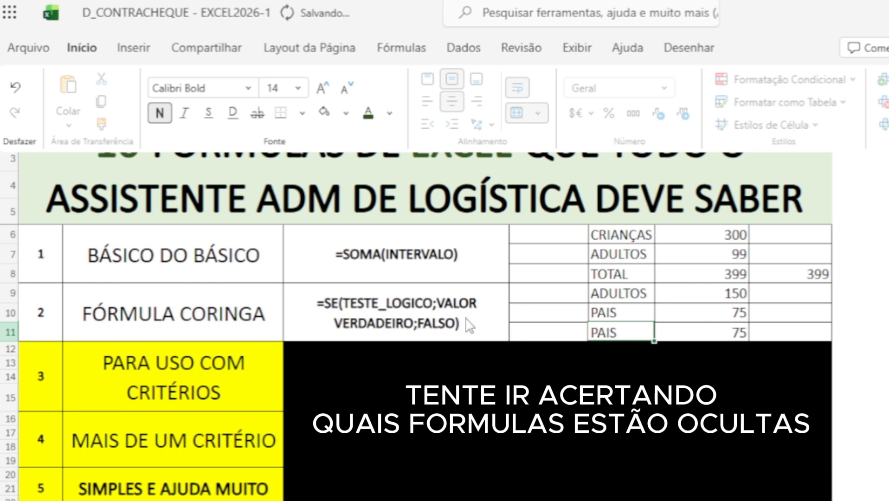
click(712, 337)
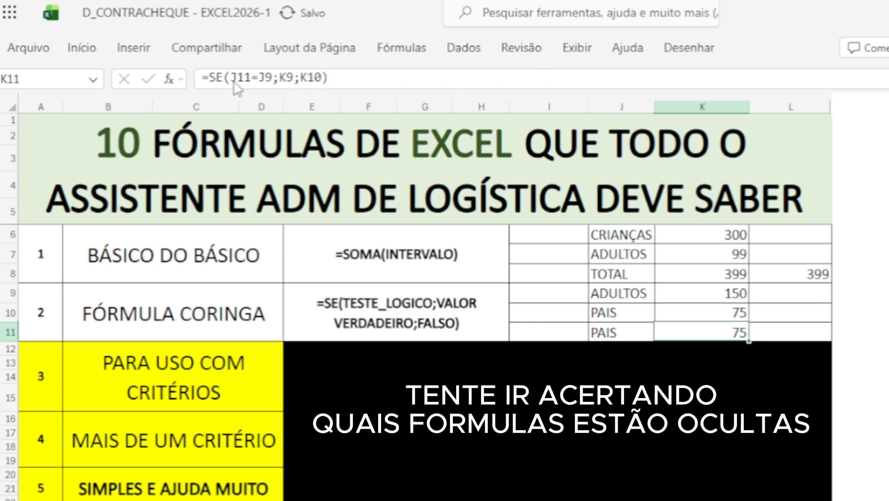
click(250, 84)
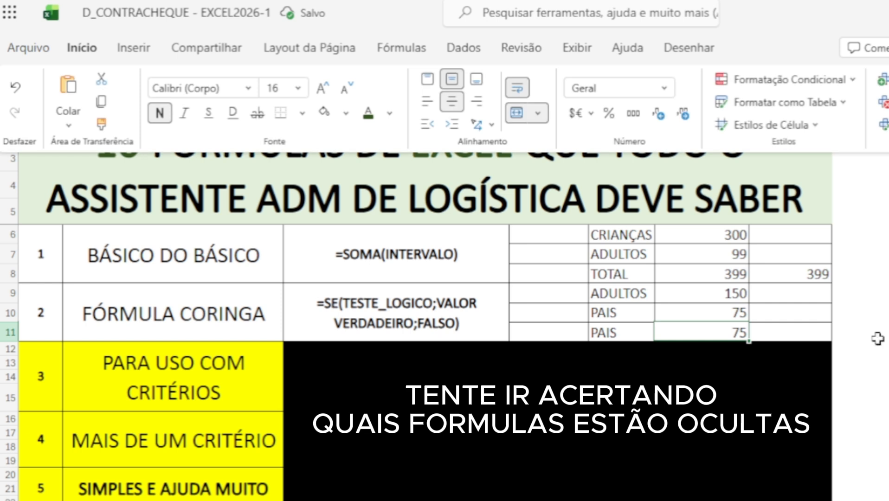
click(783, 332)
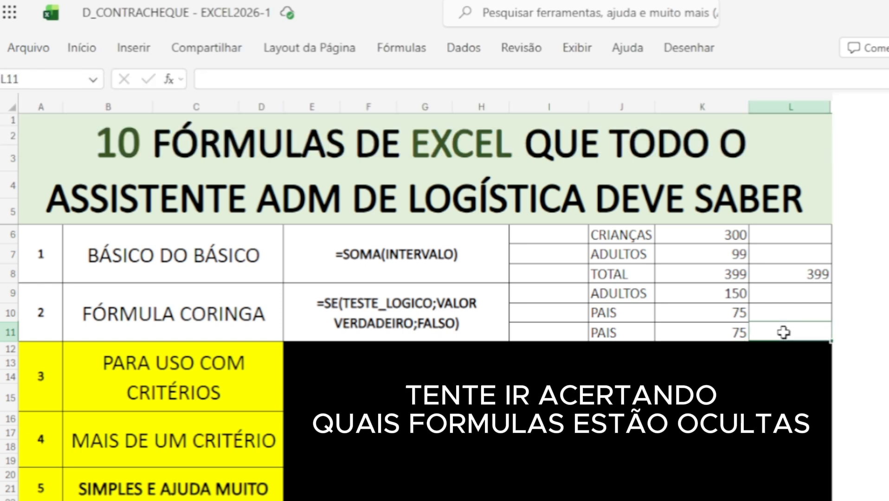
click(722, 337)
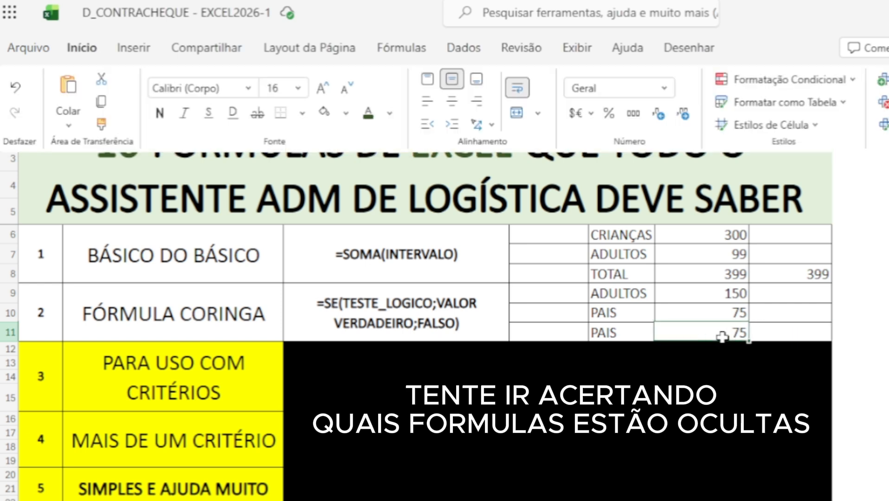
click(722, 337)
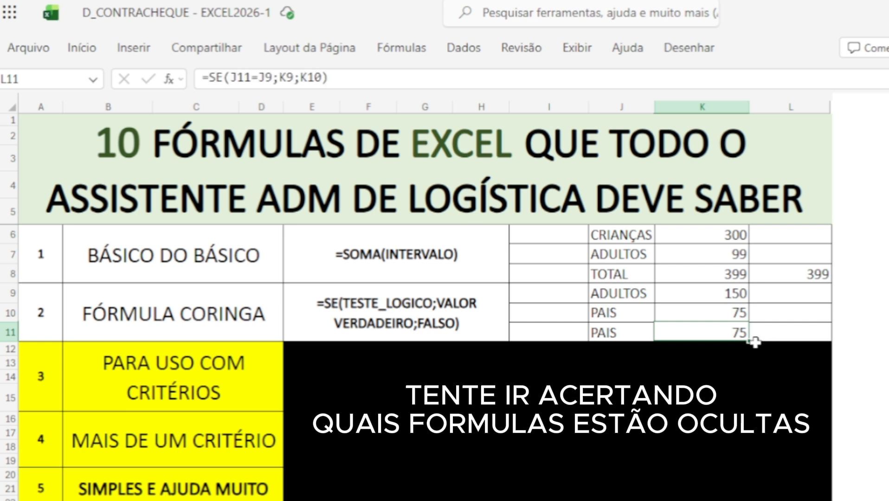
double_click(718, 331)
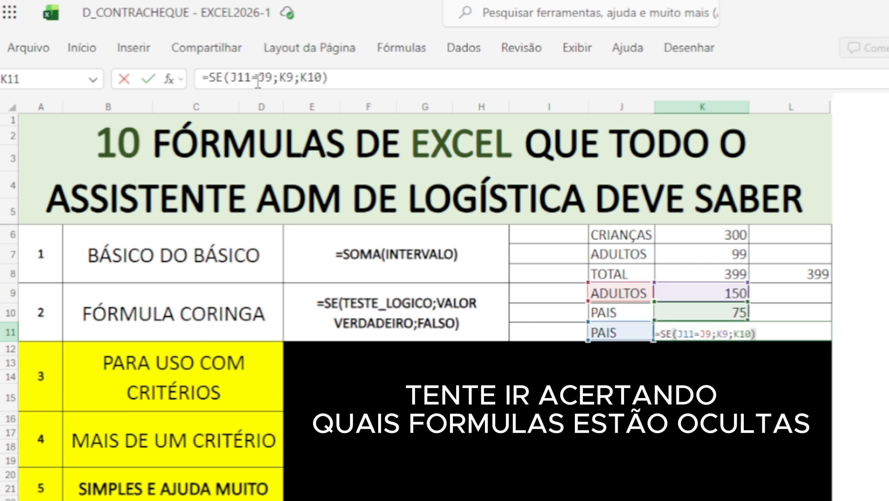
mouse_move(253, 80)
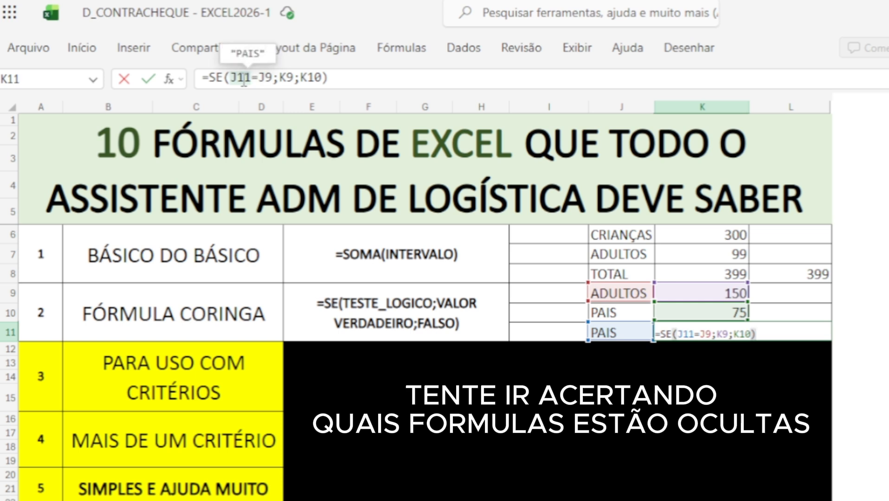
mouse_move(283, 78)
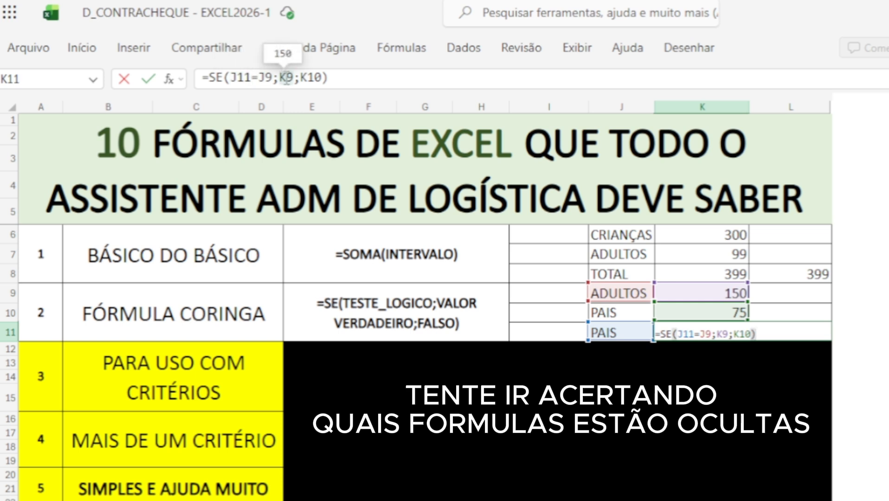
click(339, 80)
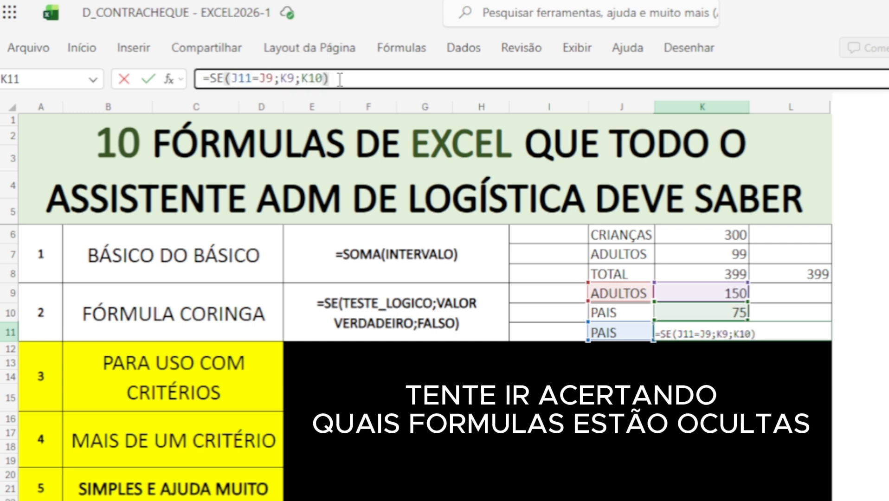
key(Return)
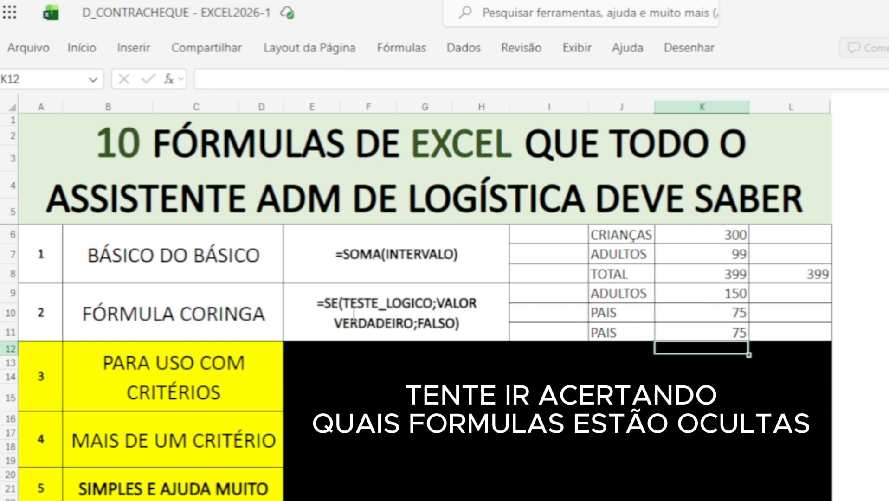
click(352, 314)
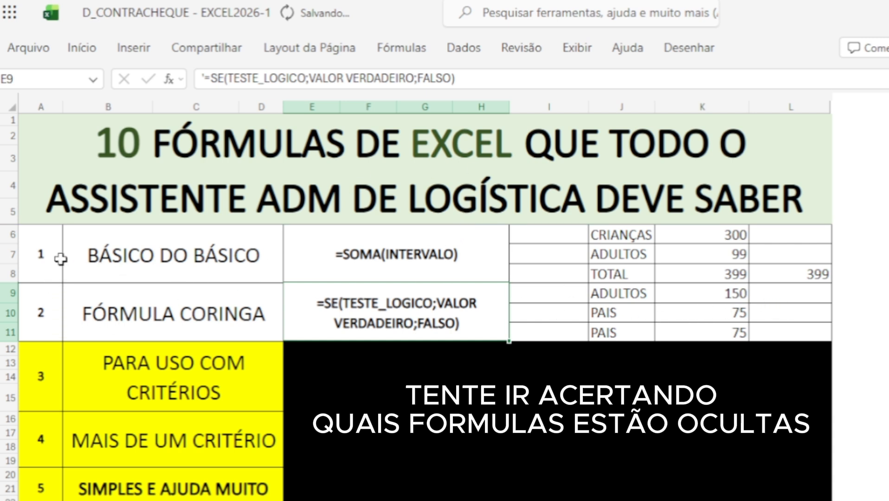
scroll(32, 331, down, 2)
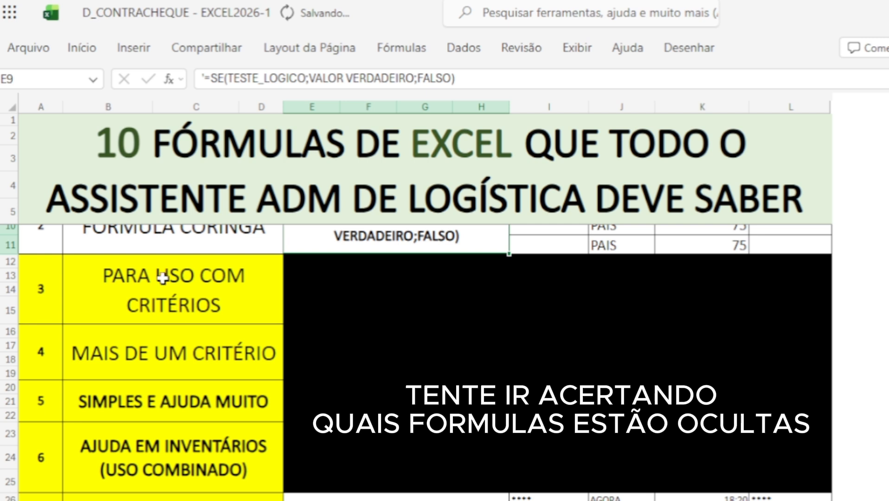
scroll(120, 283, up, 2)
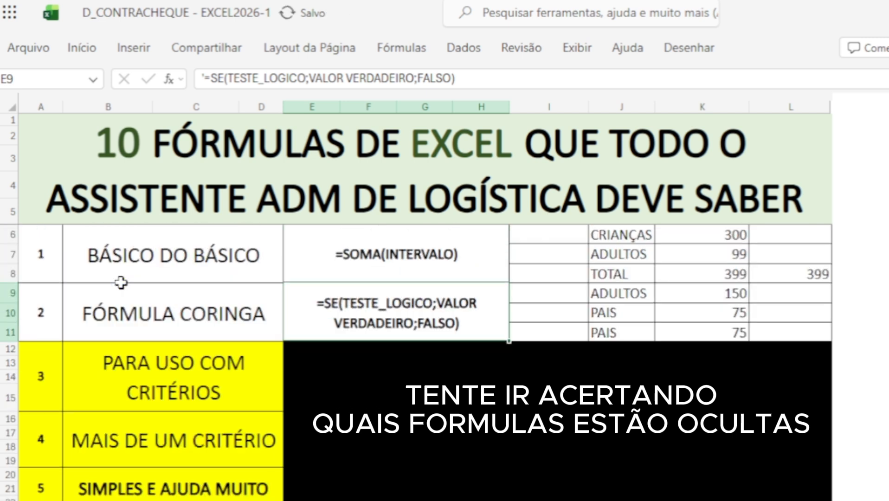
click(457, 190)
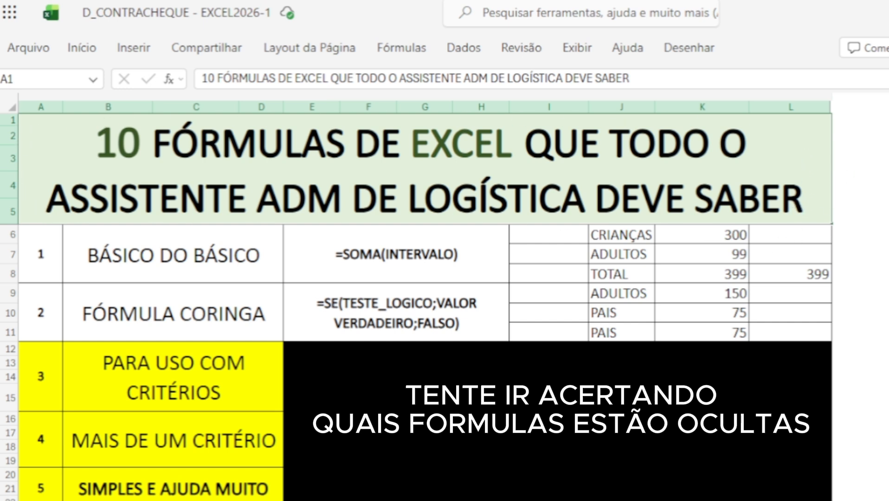
Clear the yellow and black fill from the third formula's block, A12:L15.
scroll(417, 361, down, 2)
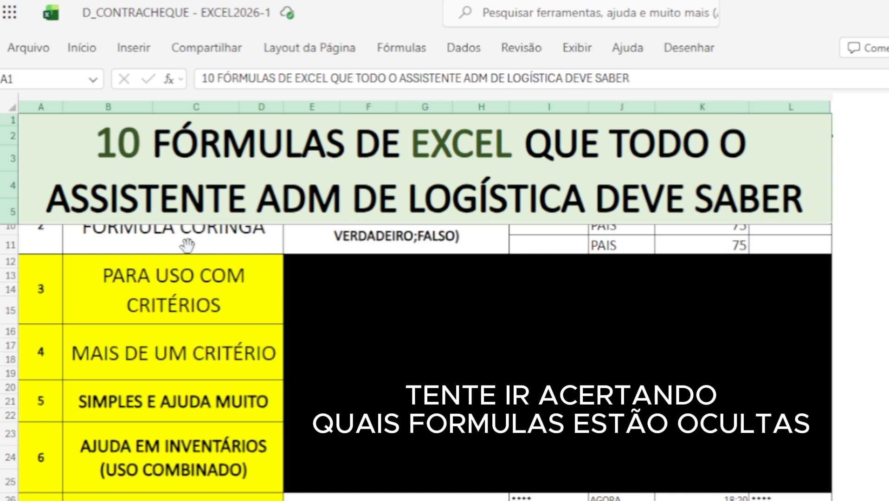
click(39, 300)
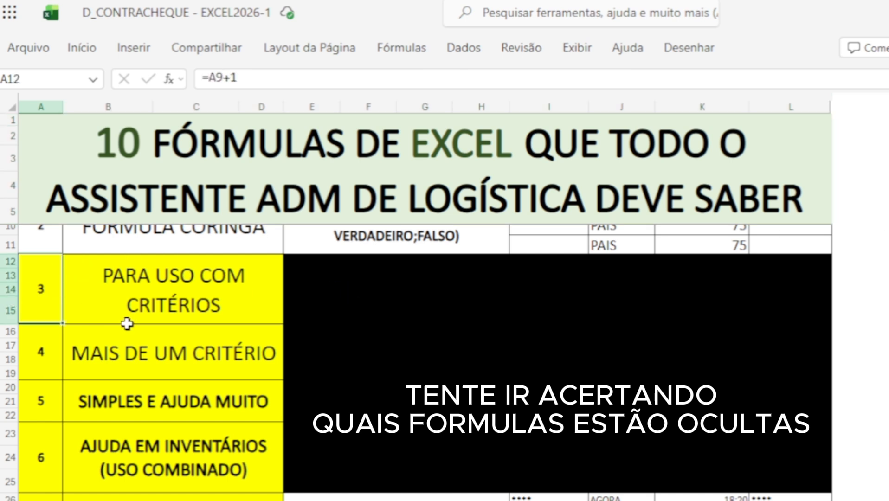
key(shift+Right)
key(shift+Down)
shift+click(811, 300)
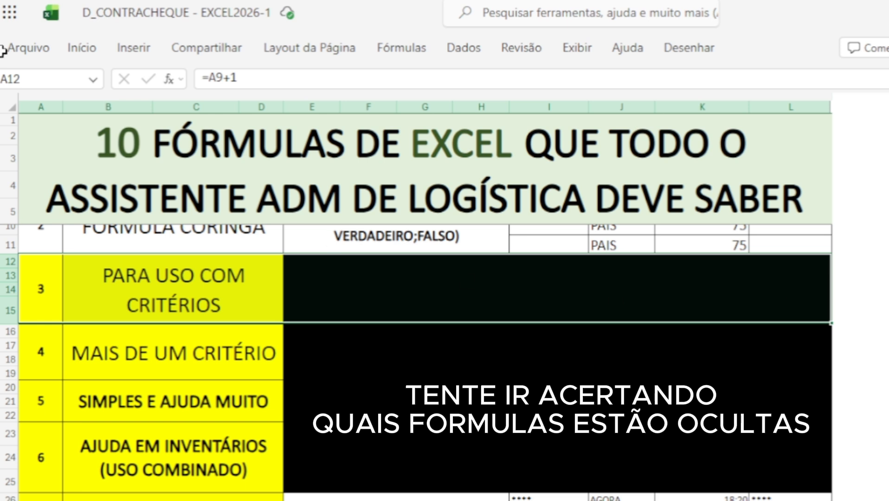
click(90, 43)
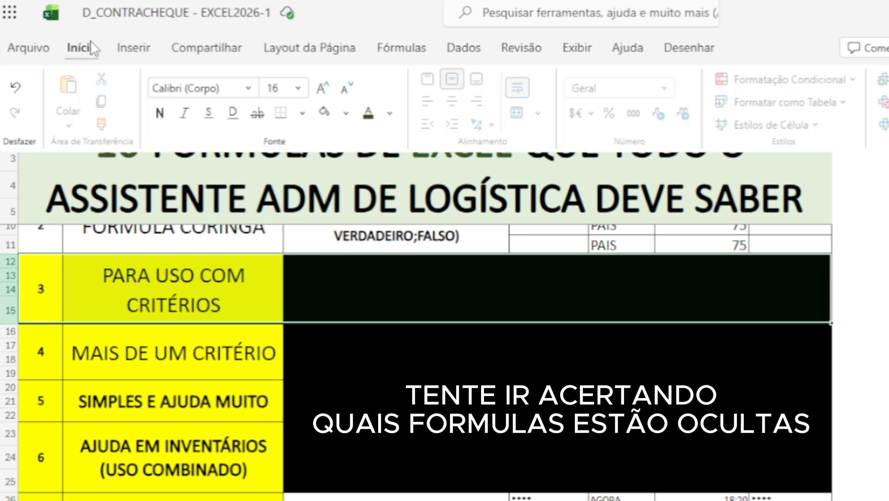
click(325, 114)
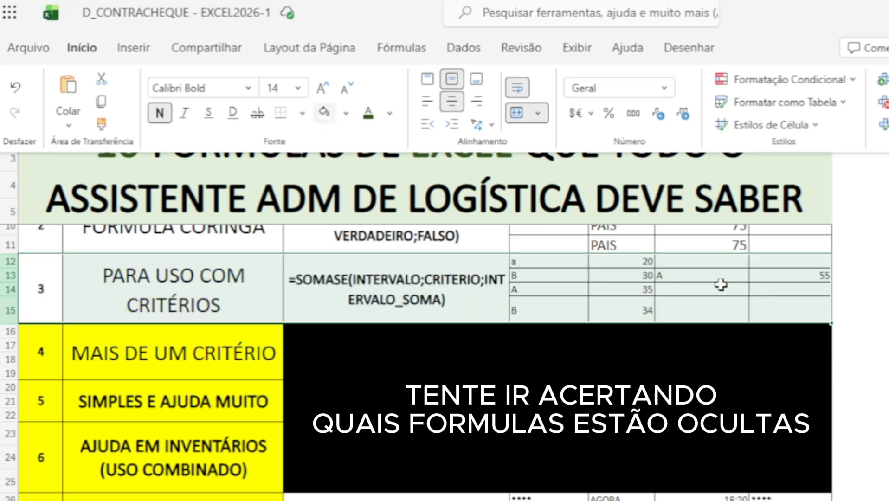
key(Escape)
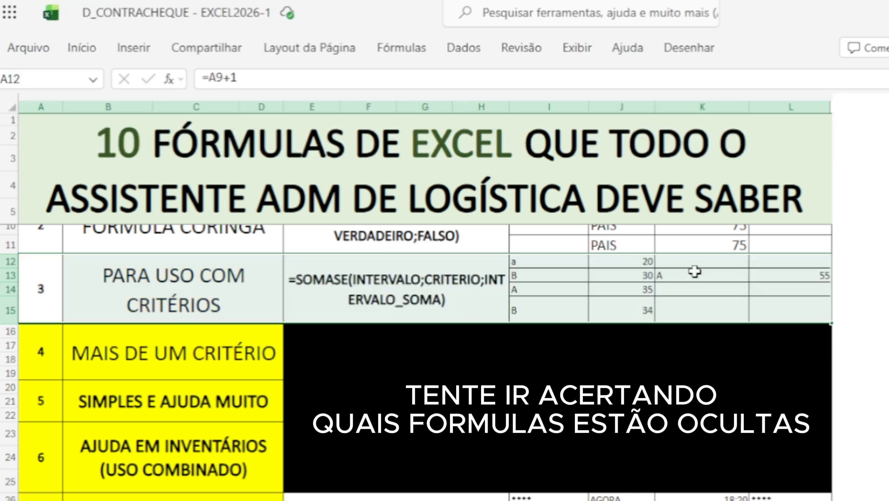
Examine the SOMASE example: the letters and amounts in I12:J15, the criterion in K13 and the formula in L13.
click(552, 263)
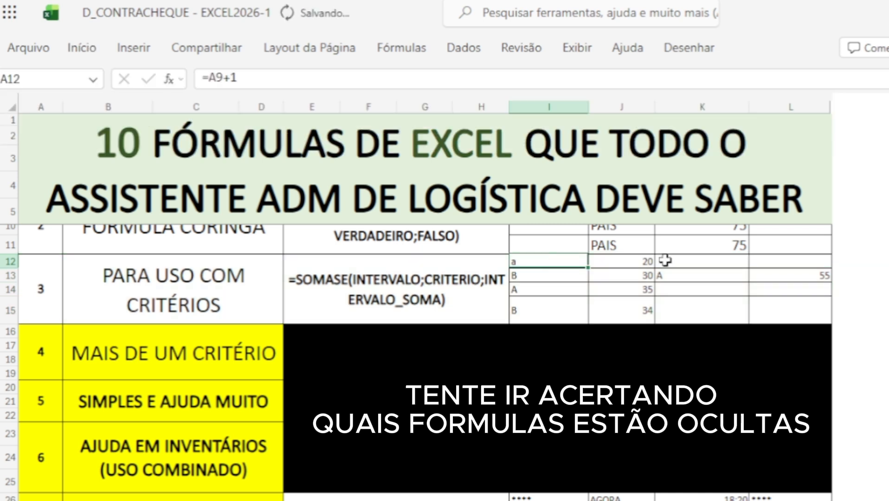
click(628, 264)
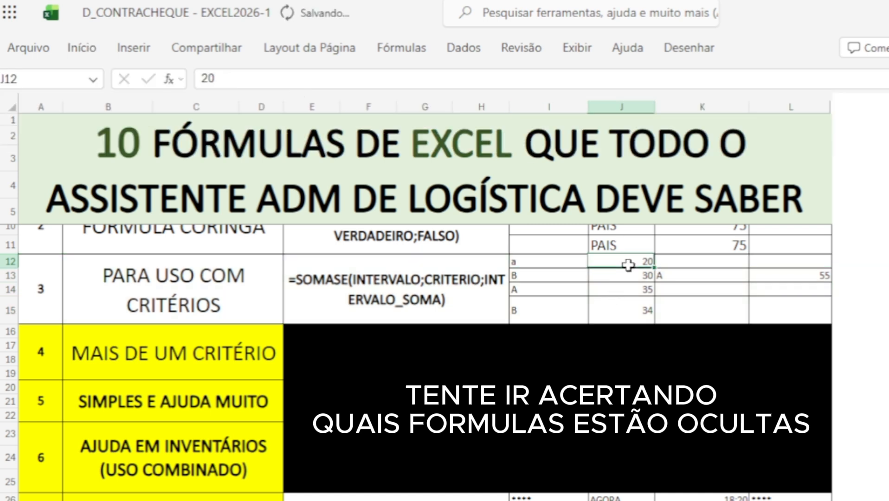
click(541, 281)
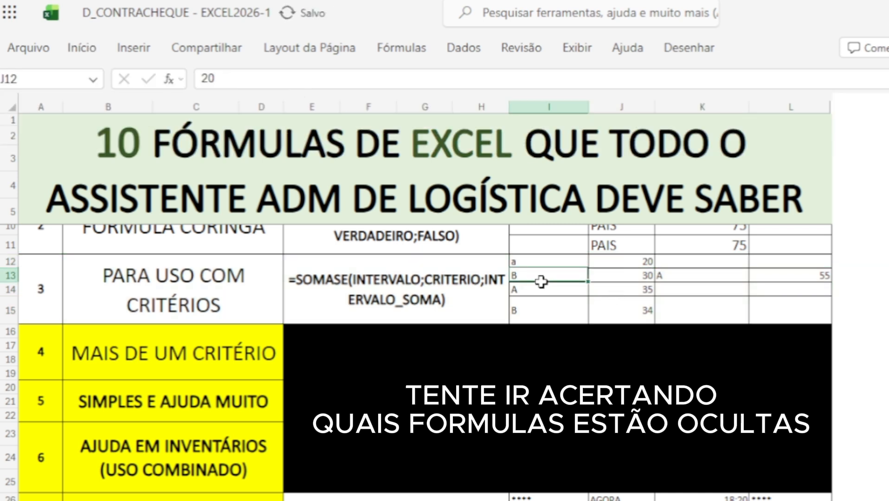
click(642, 276)
click(559, 288)
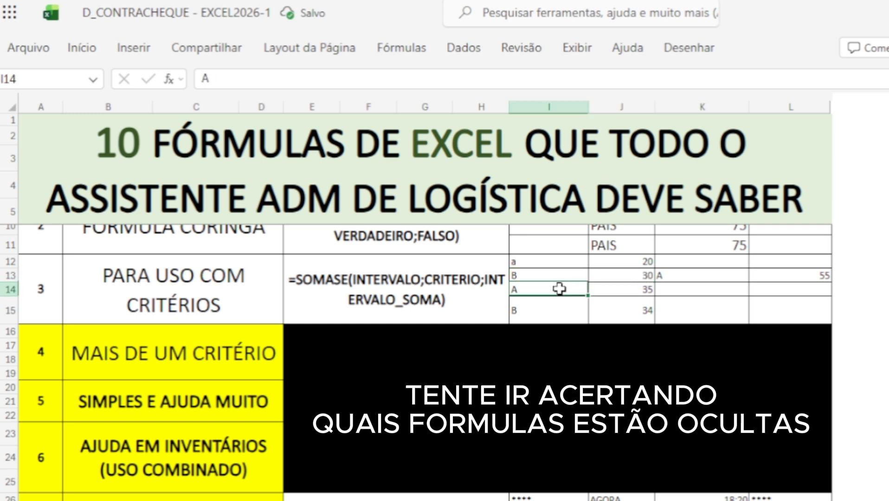
click(632, 289)
click(549, 313)
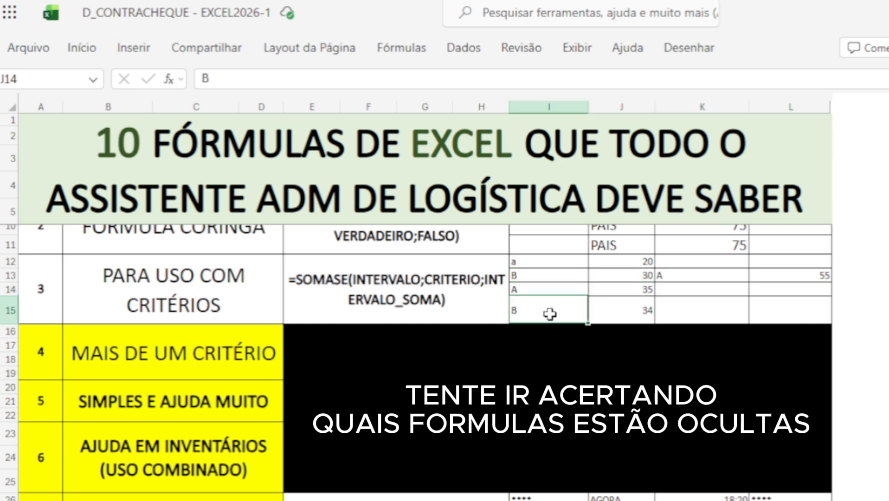
click(620, 310)
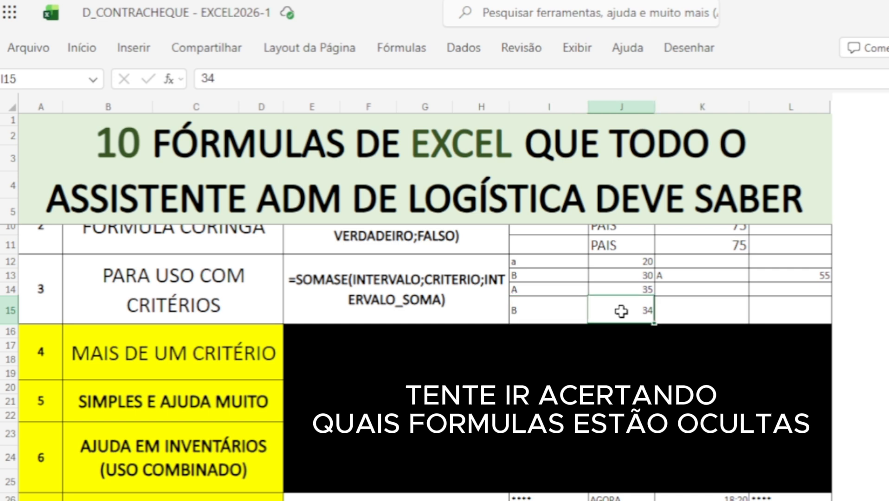
click(709, 273)
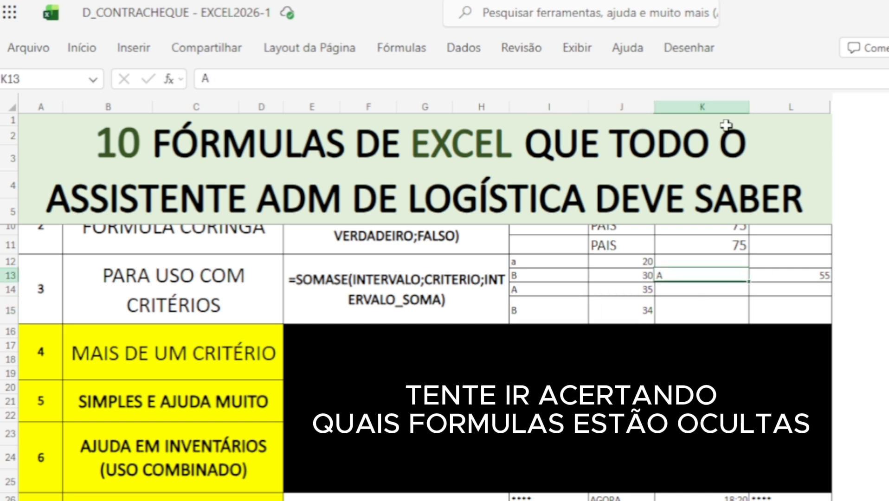
click(789, 276)
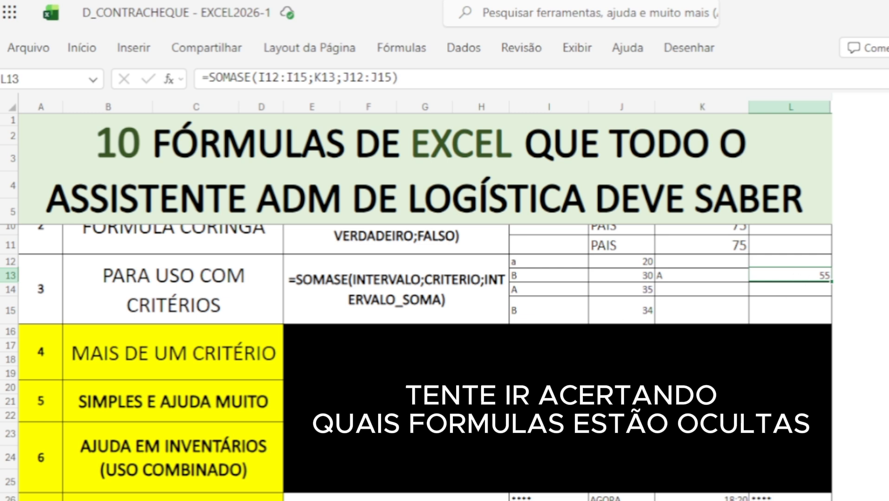
Change the SOMASE criterion in K13 to B and set the amount in J15 to 40.
click(697, 272)
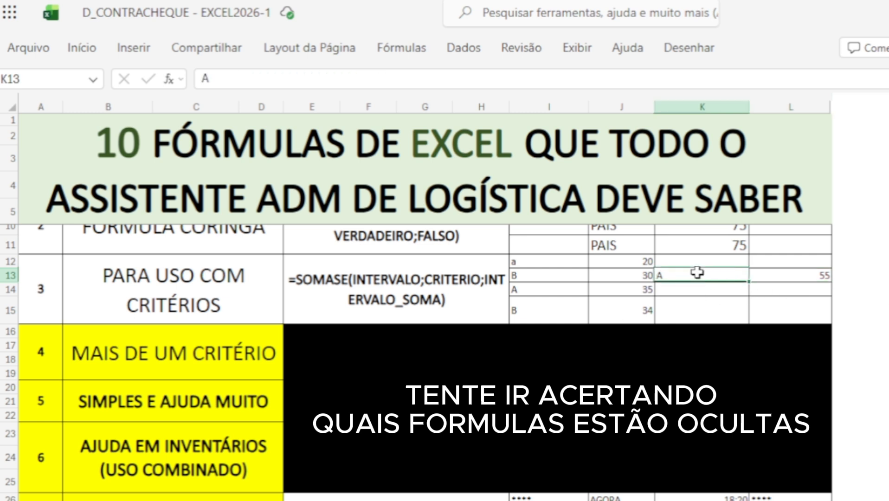
text(B)
key(Return)
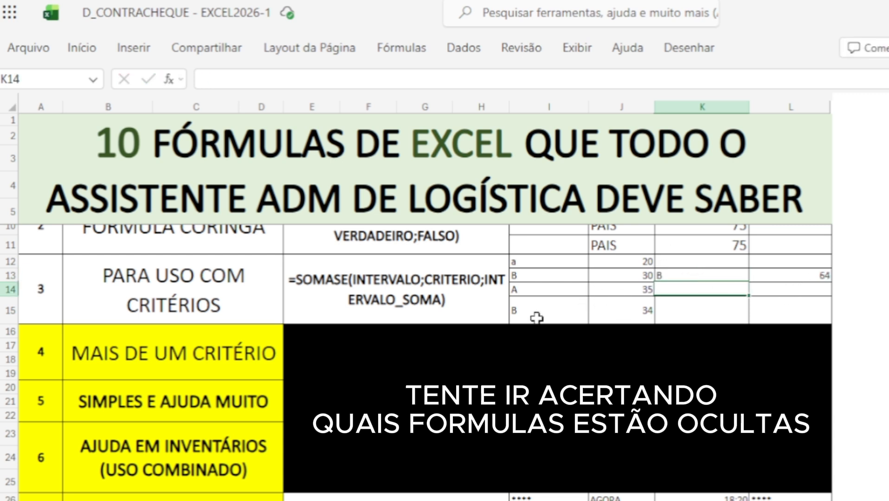
click(644, 312)
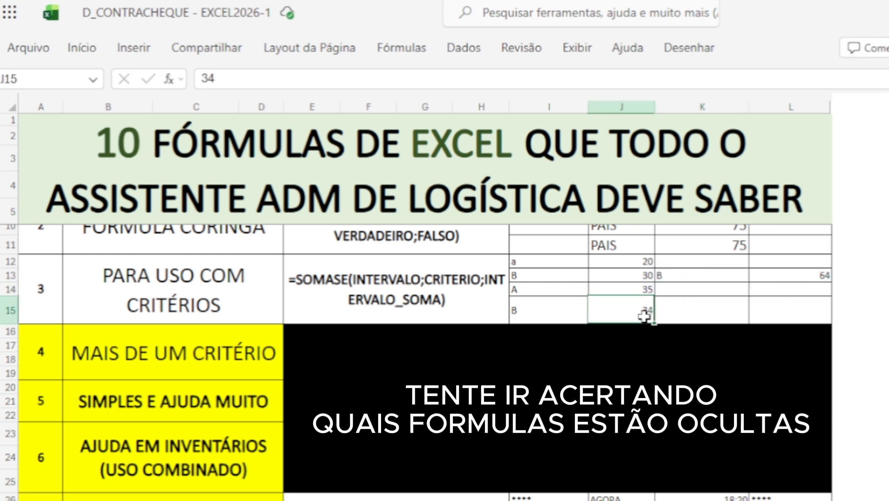
text(40)
key(Return)
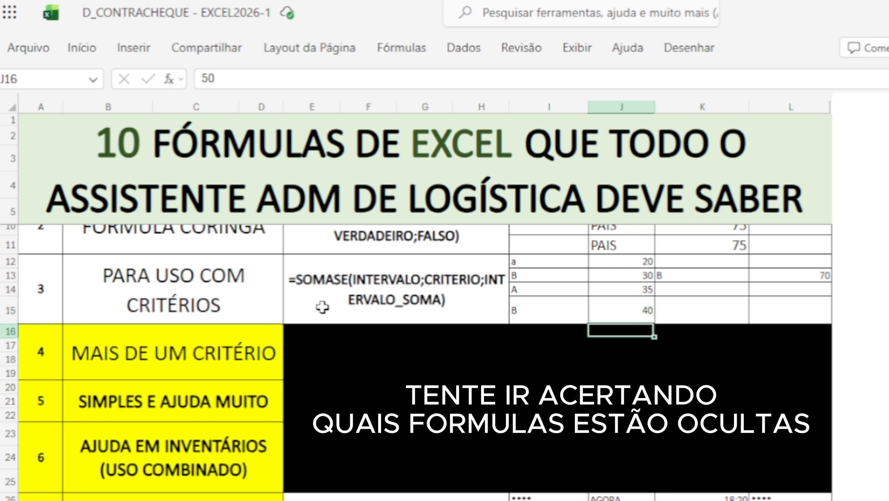
click(234, 194)
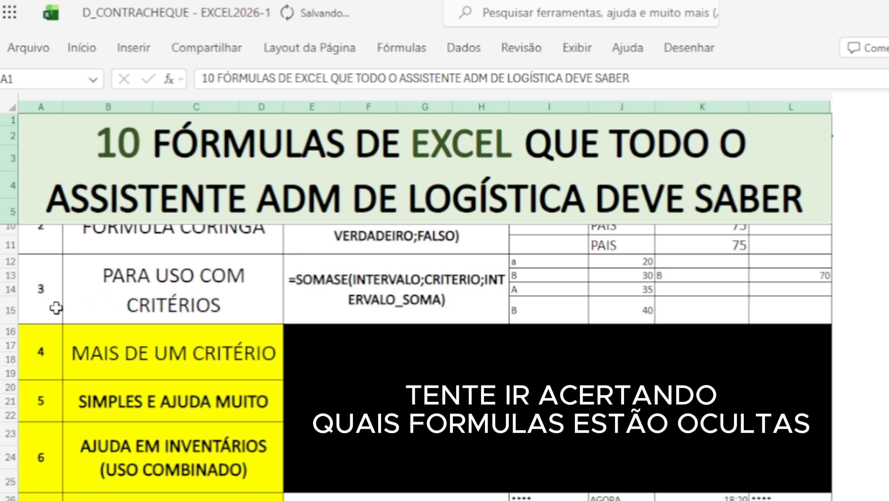
scroll(440, 299, up, 2)
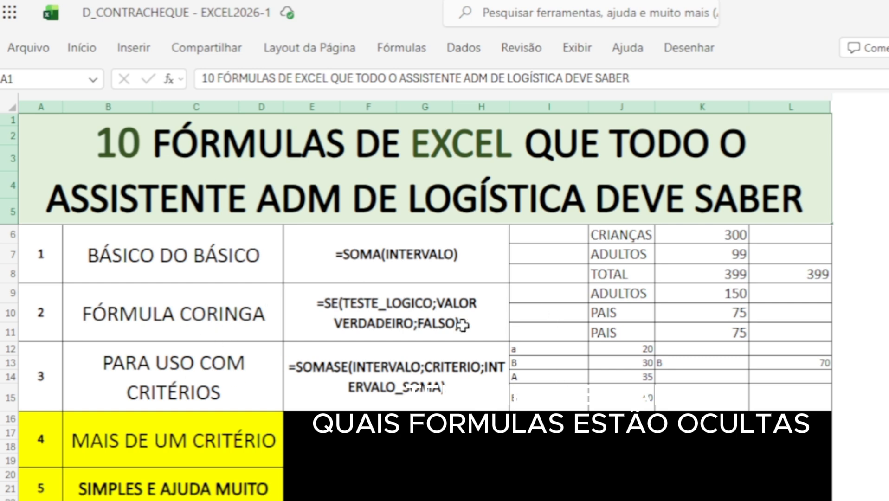
scroll(296, 281, down, 2)
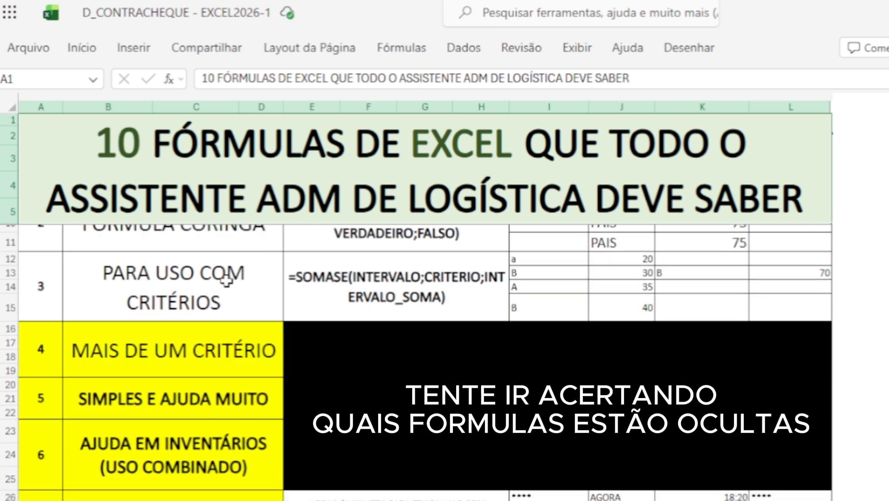
Clear the yellow and black fill from the fourth formula's block, A16:L19.
scroll(226, 276, down, 2)
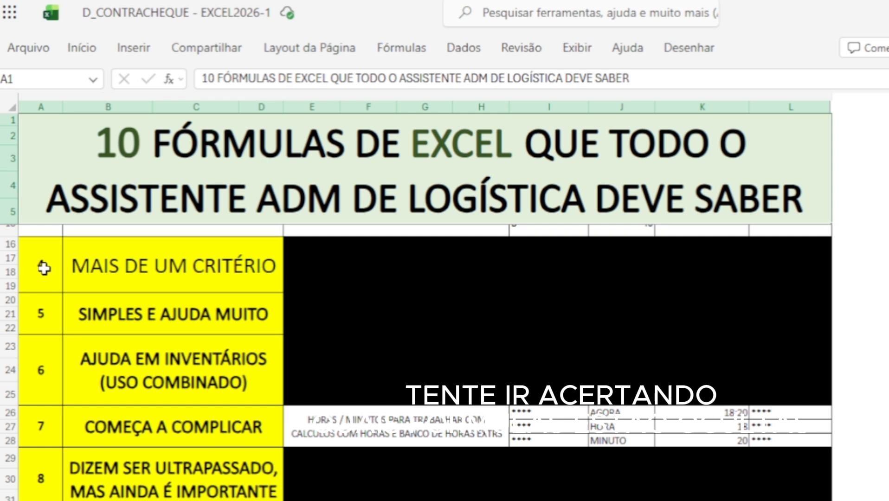
drag(340, 265, 752, 270)
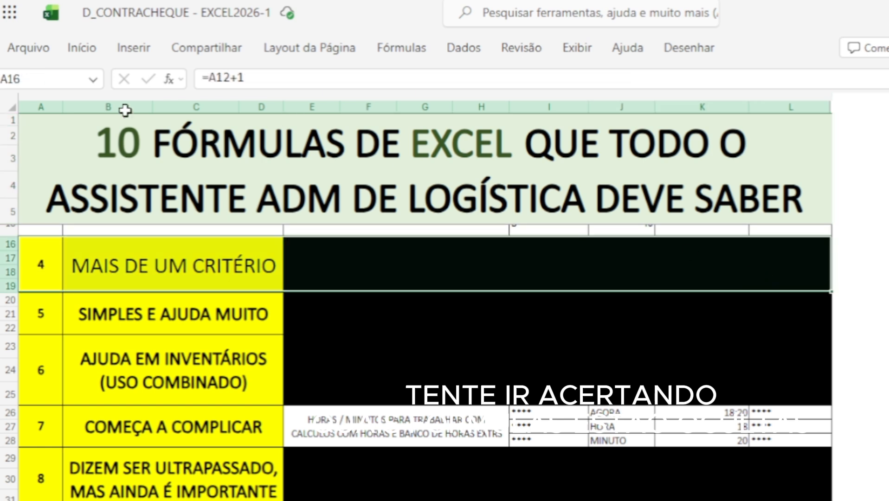
click(84, 48)
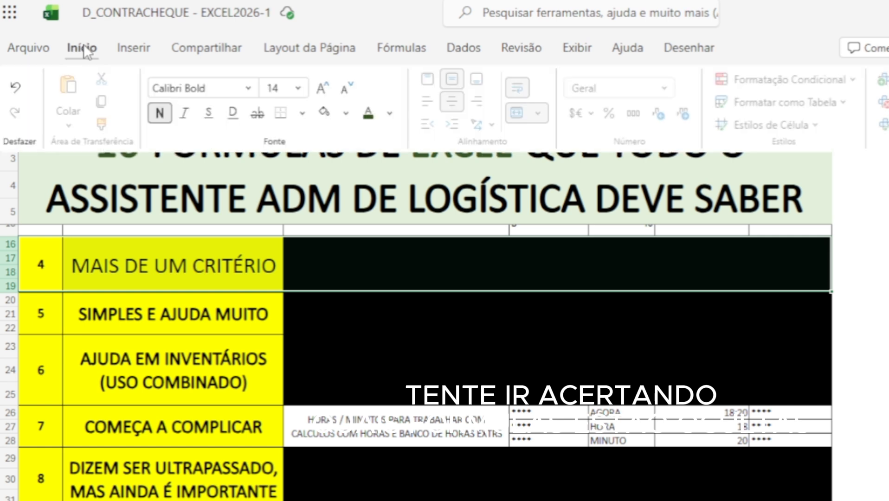
click(325, 113)
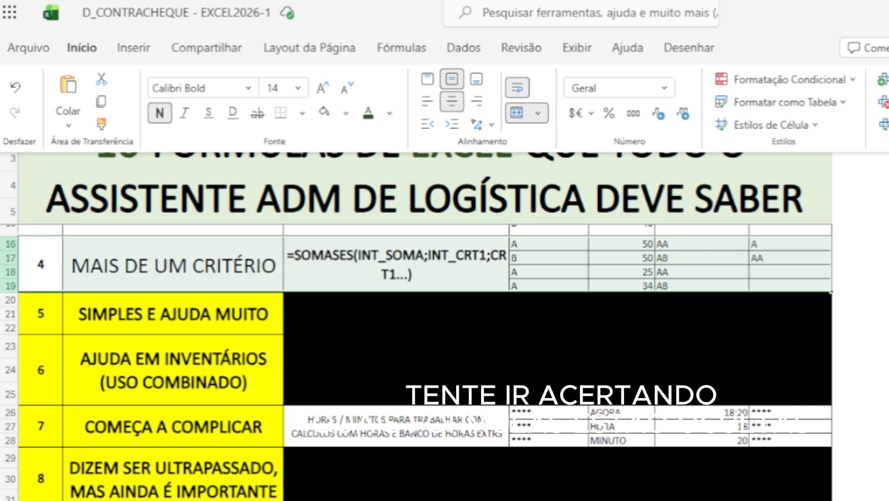
click(803, 256)
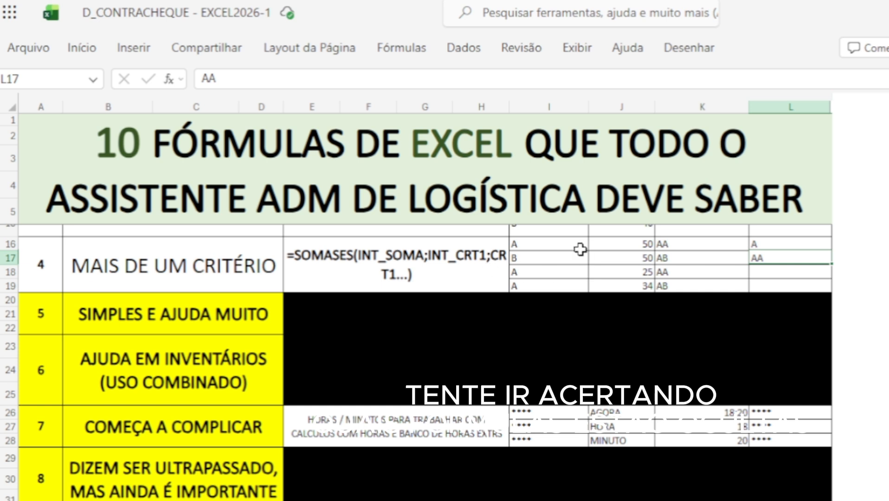
click(833, 103)
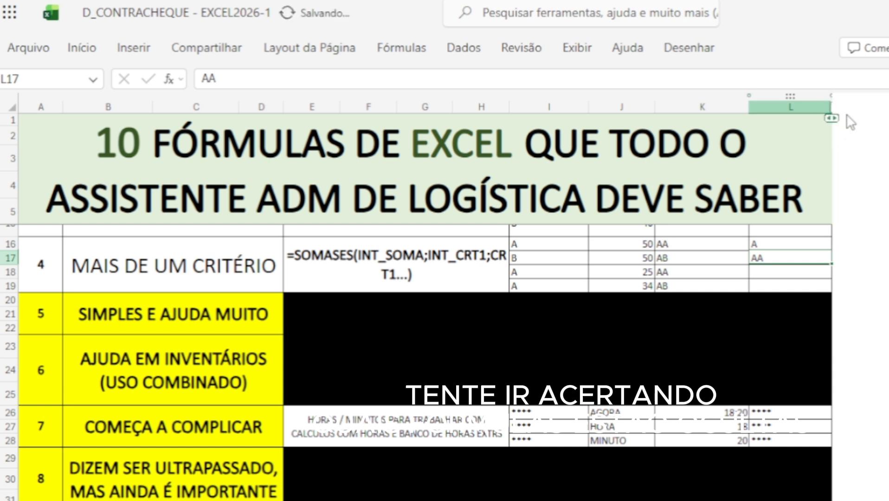
key(ctrl+F1)
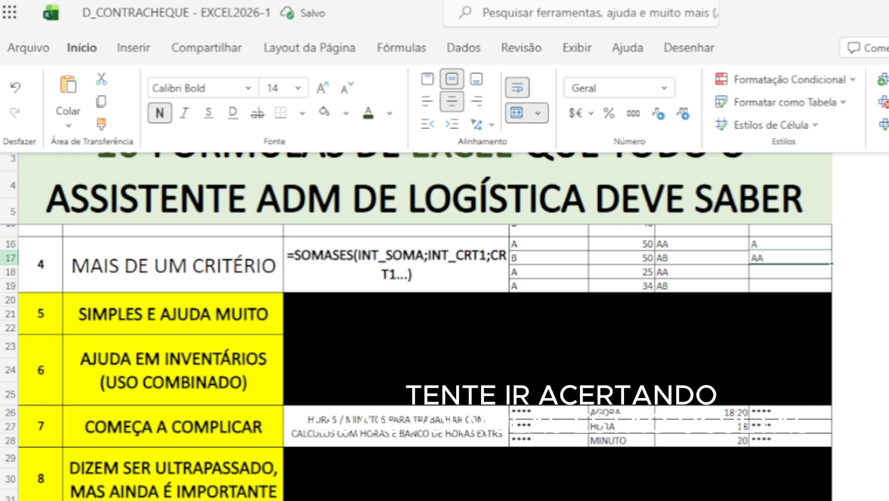
Start a SOMASES formula in L19 with J16:J19 as the sum range.
click(793, 285)
click(793, 284)
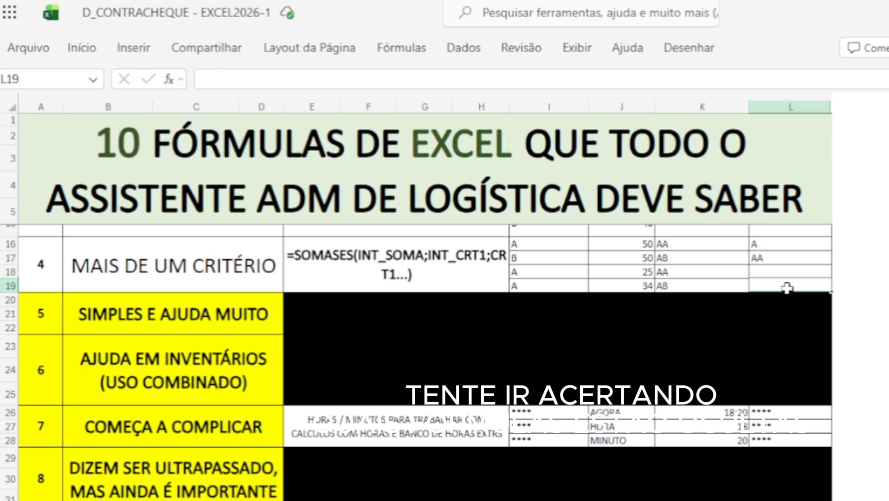
text(=)
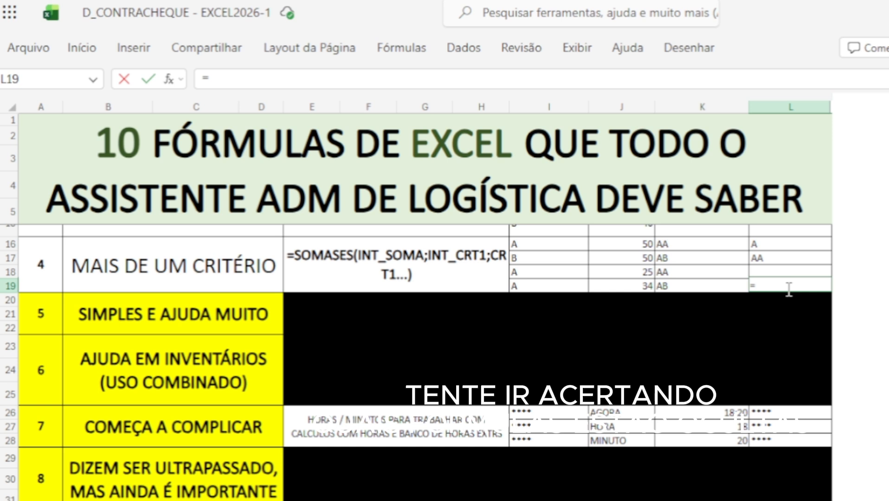
text(SOMA)
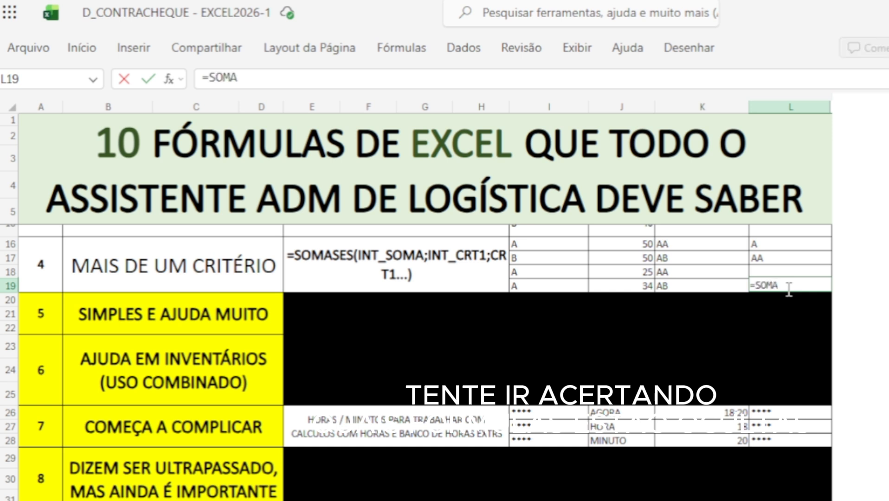
text(SES)
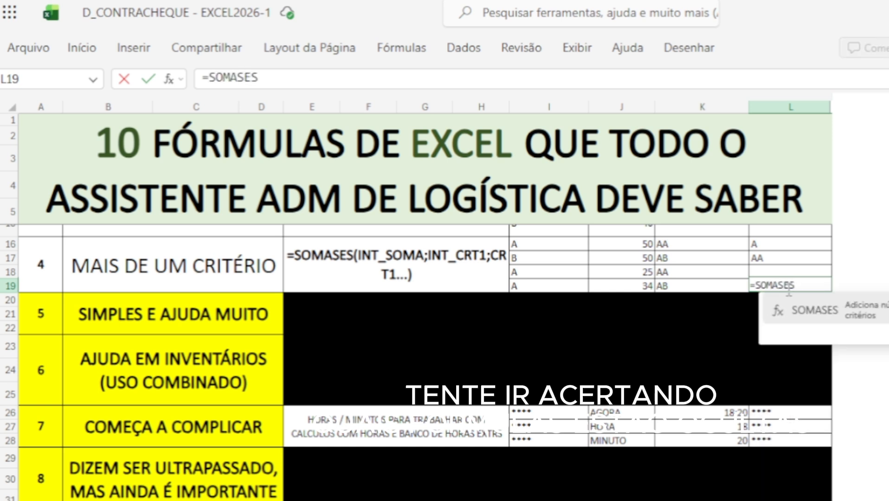
text(()
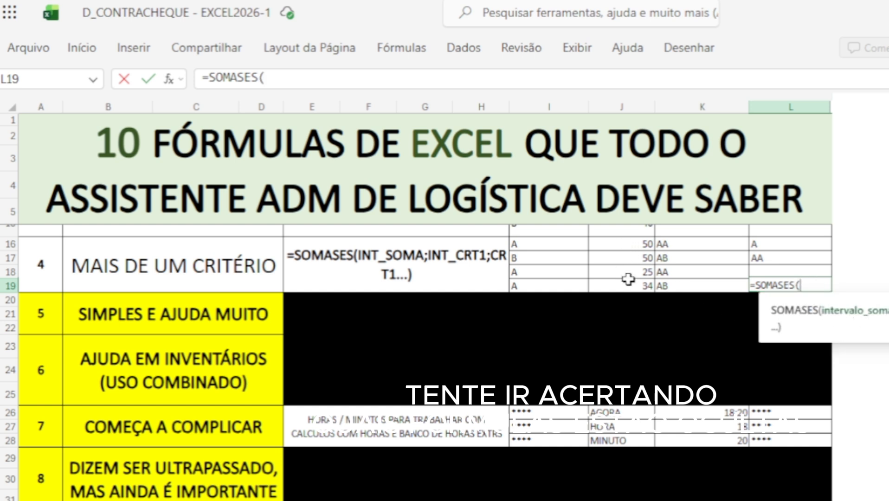
drag(621, 243, 632, 281)
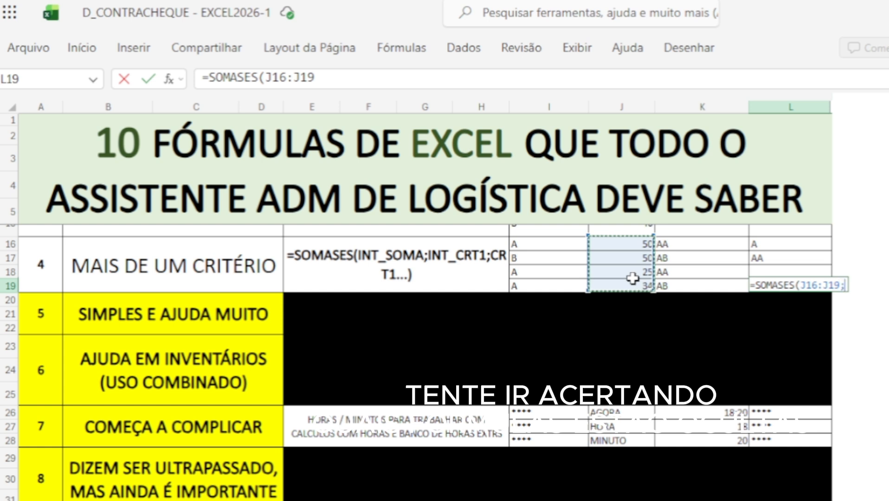
text(;)
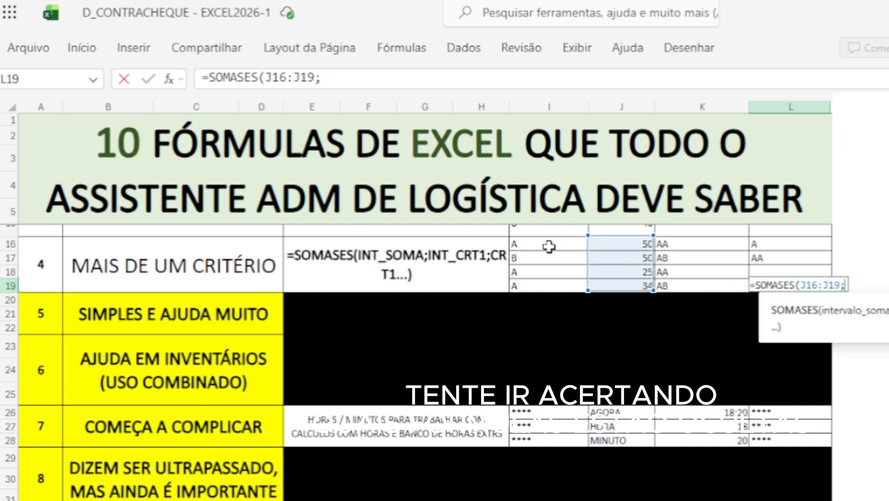
Complete the SOMASES formula in L19 with criterion L16 for I16:I19 and criterion L17 for K16:K19.
drag(550, 246, 555, 284)
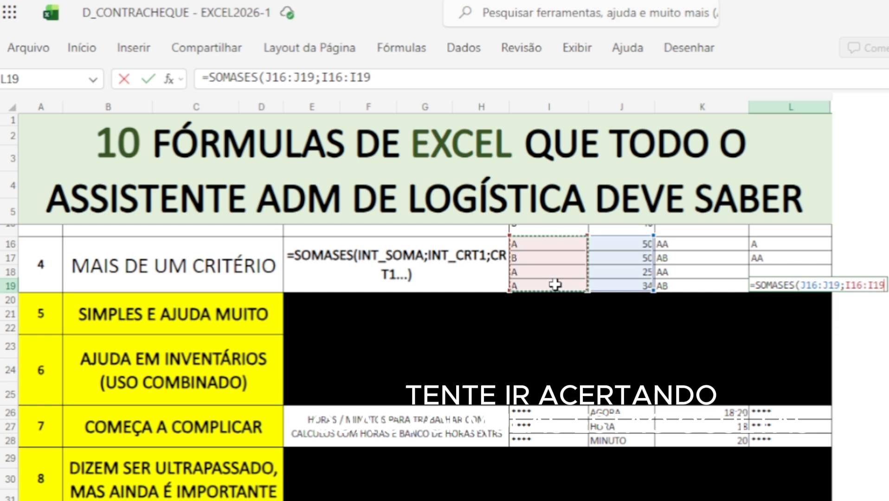
text(;)
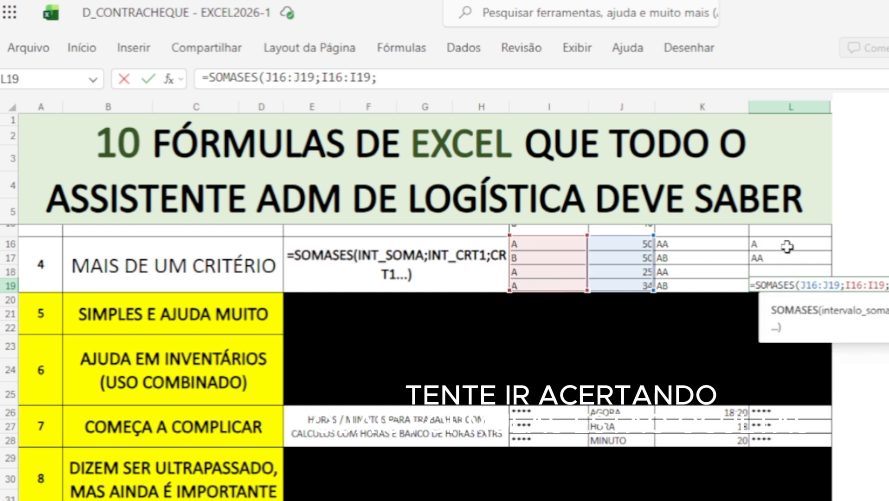
click(787, 246)
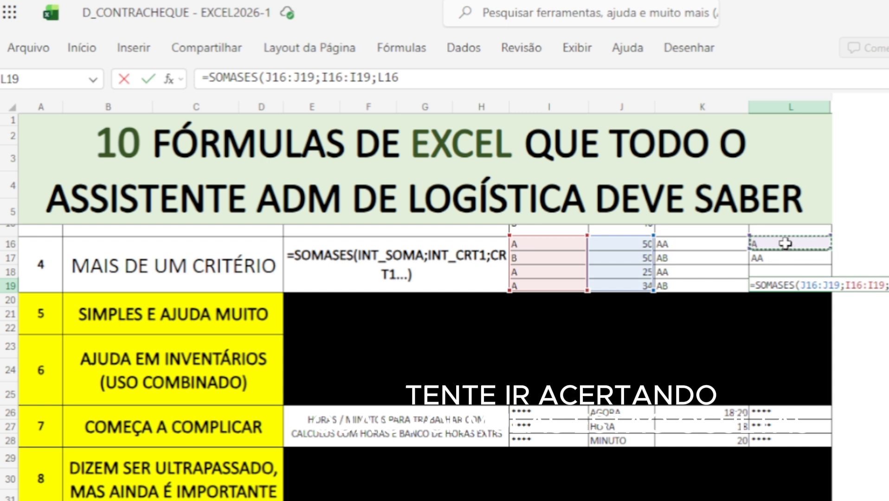
text(;)
drag(674, 248, 684, 286)
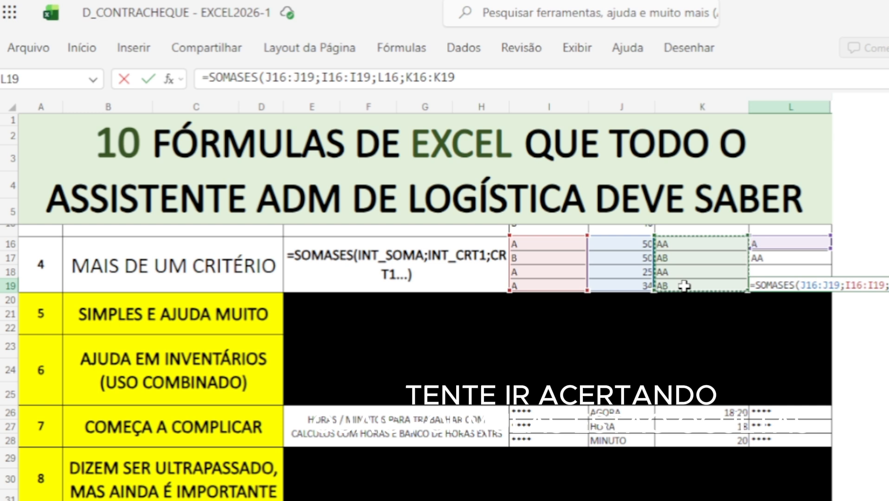
text(;)
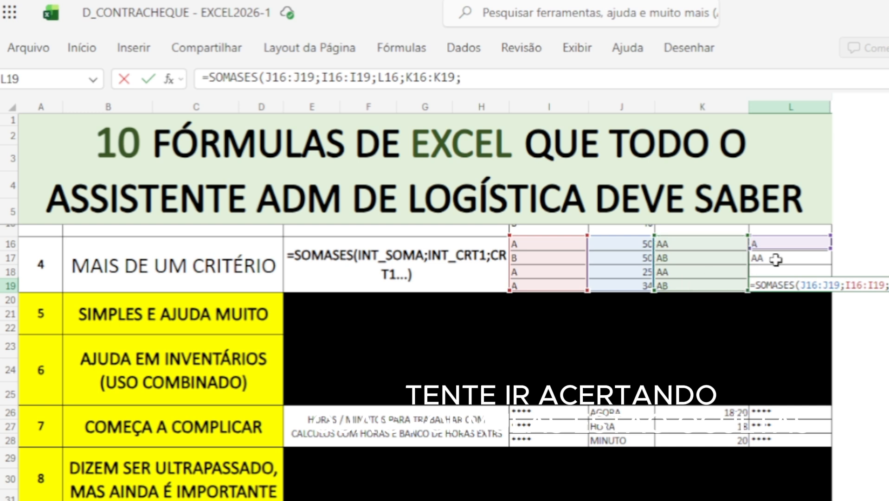
click(776, 260)
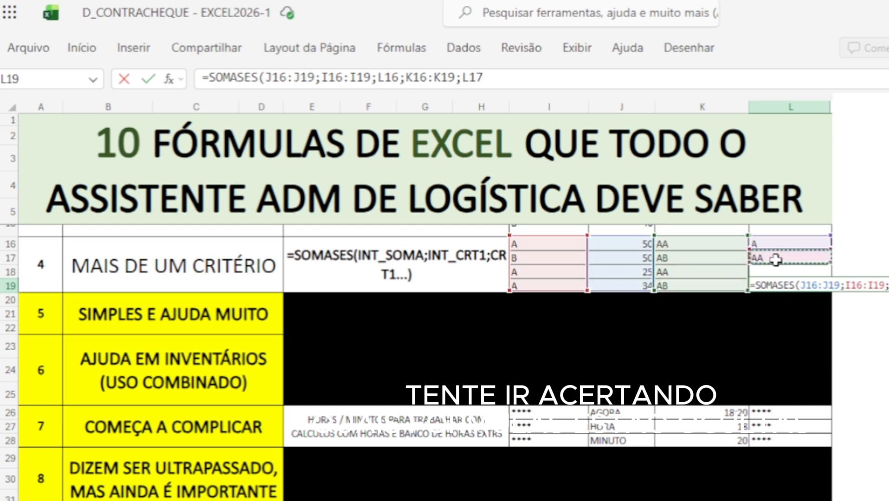
key(Return)
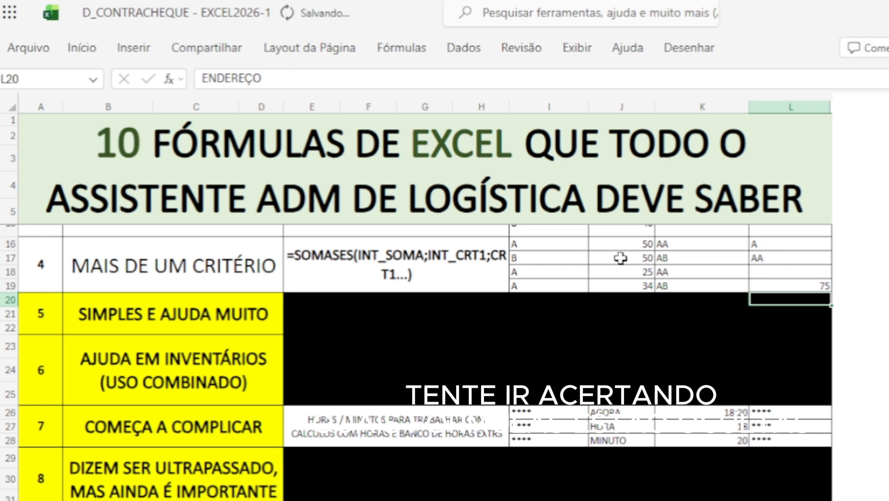
Change the SOMASES criteria to B in L16 and AB in L17, and check the formula in L19.
click(762, 246)
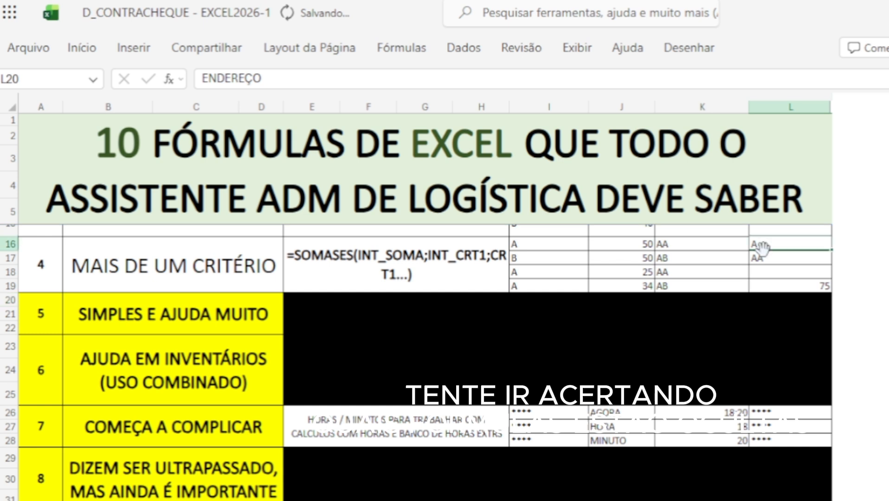
text(B)
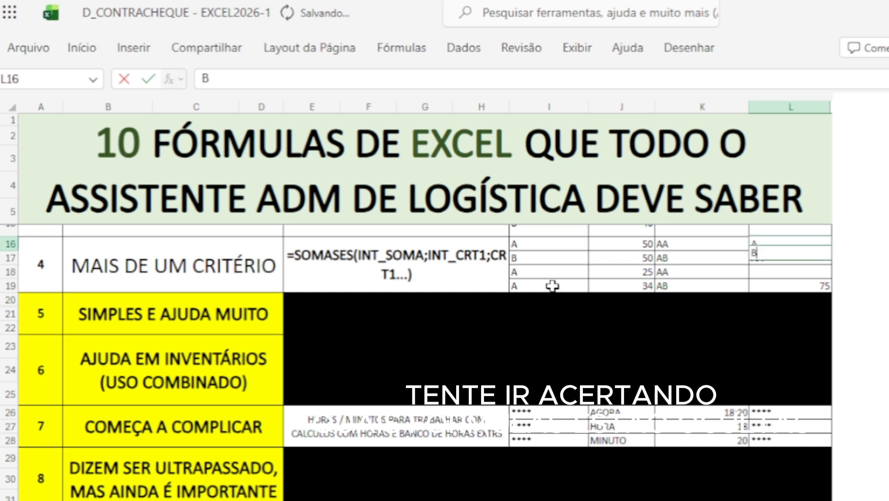
key(Return)
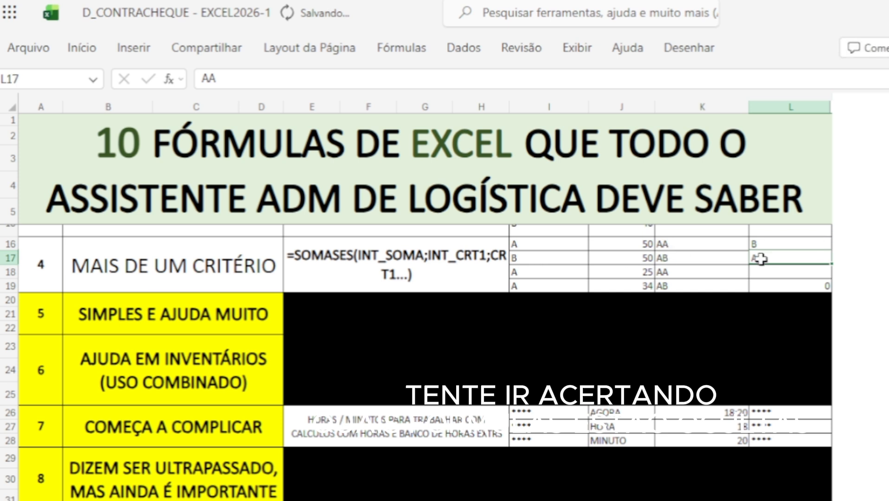
text(AB)
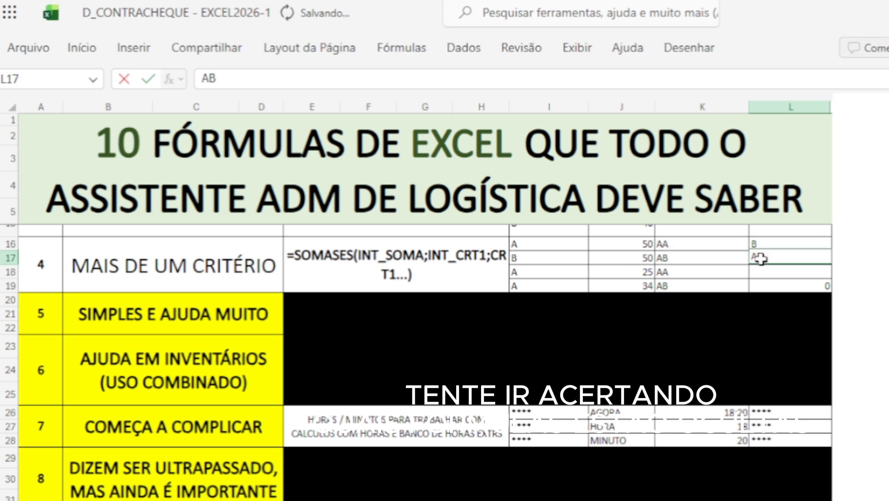
key(Return)
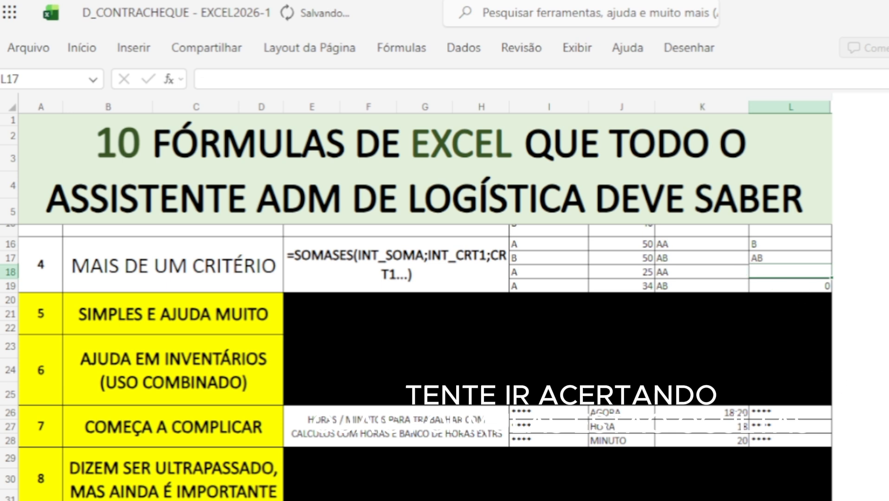
click(790, 285)
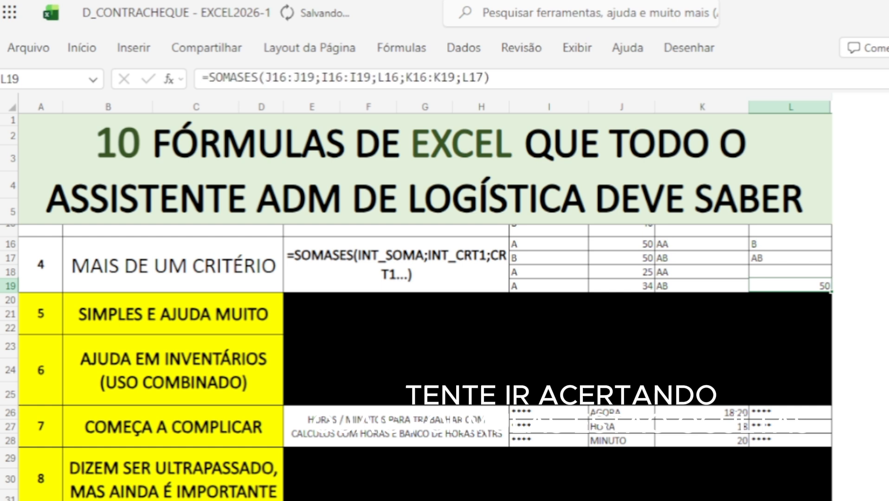
click(51, 150)
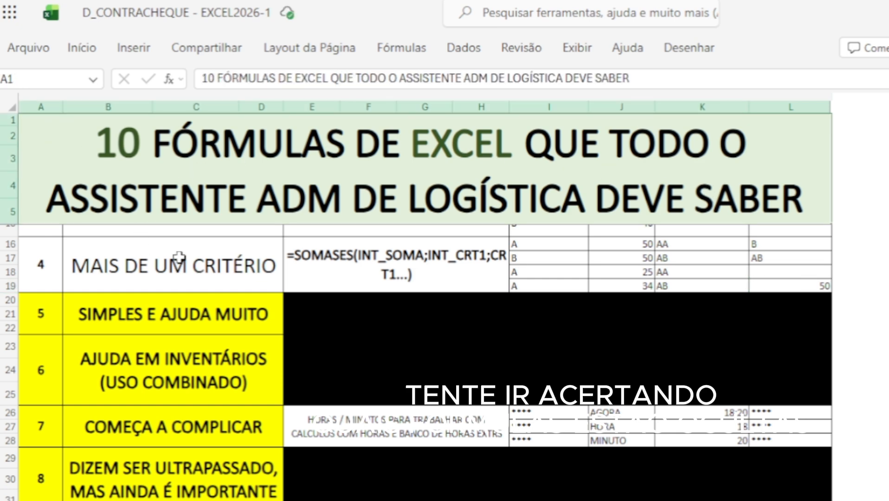
Clear the yellow and black fill from the fifth formula's block, A20:L22.
scroll(175, 255, up, 5)
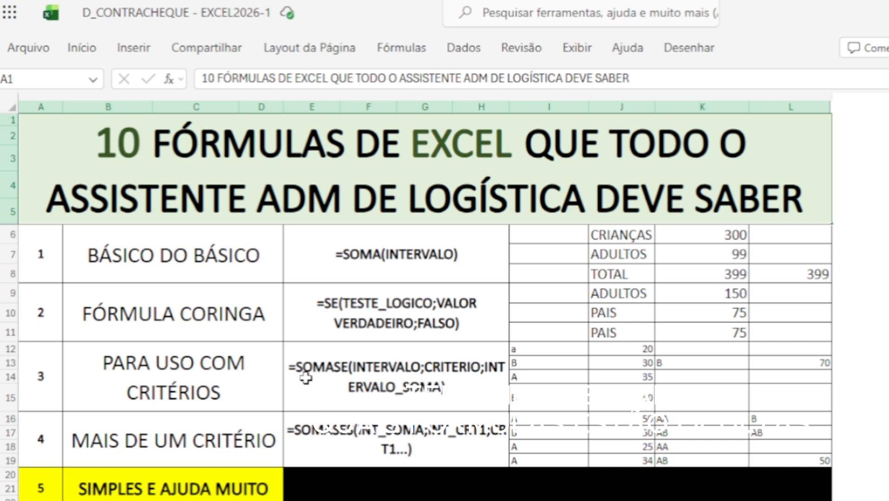
scroll(306, 378, down, 3)
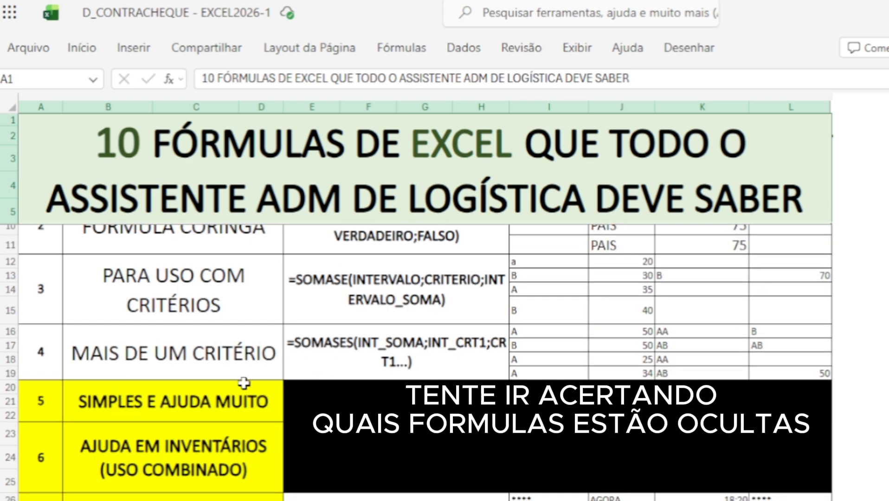
scroll(244, 384, down, 1)
scroll(114, 400, down, 2)
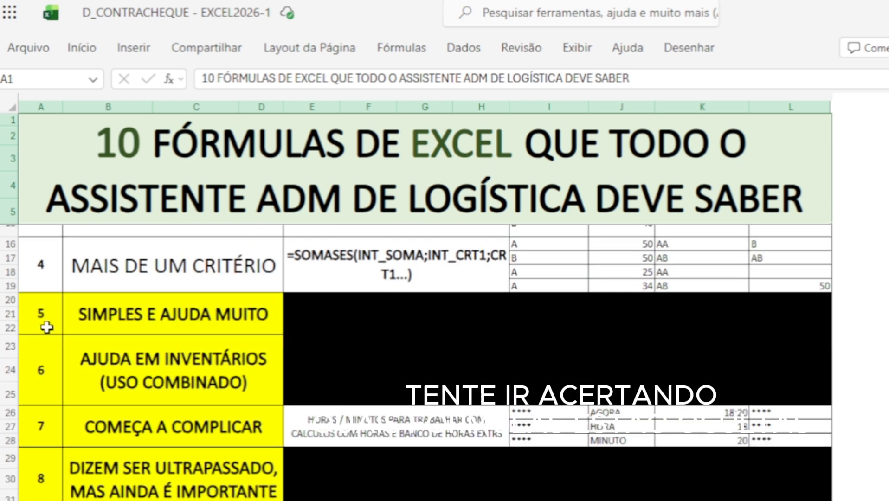
drag(35, 316, 788, 321)
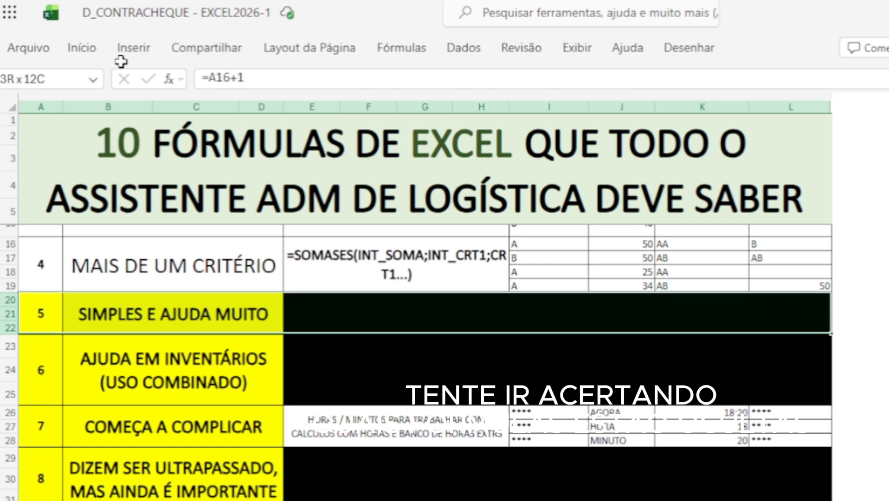
click(88, 53)
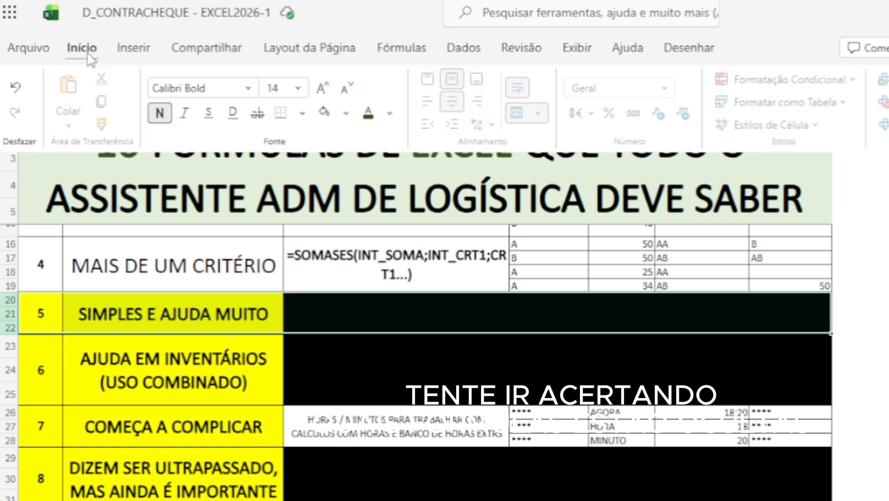
click(324, 114)
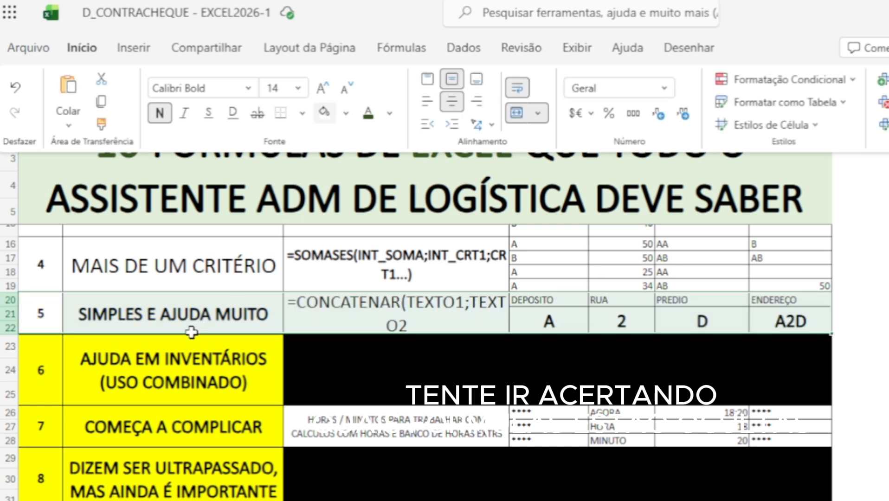
Examine the CONCATENAR example: its syntax in column E, the DEPOSITO, RUA and PREDIO values in I21:K21, and the formula in L21.
click(184, 356)
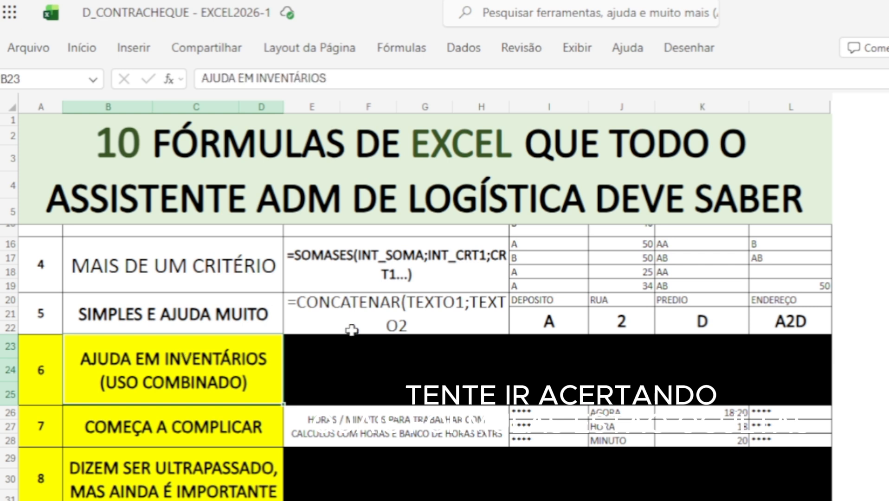
click(379, 312)
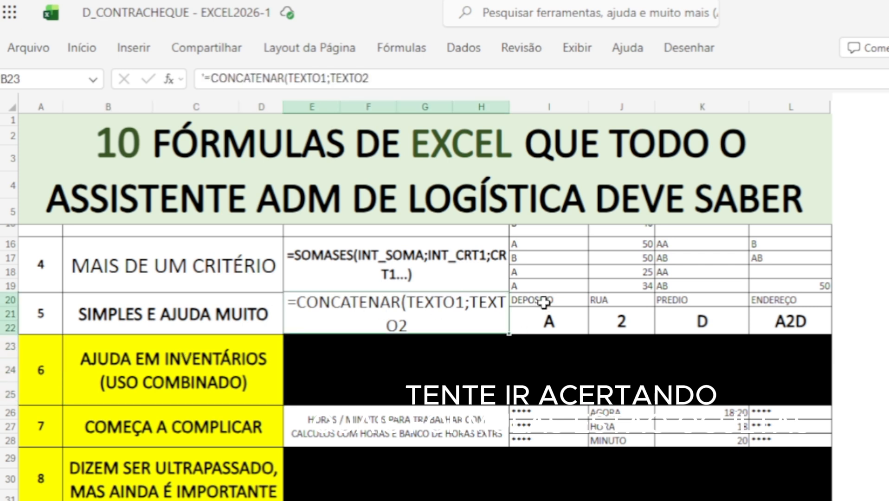
click(543, 302)
click(544, 320)
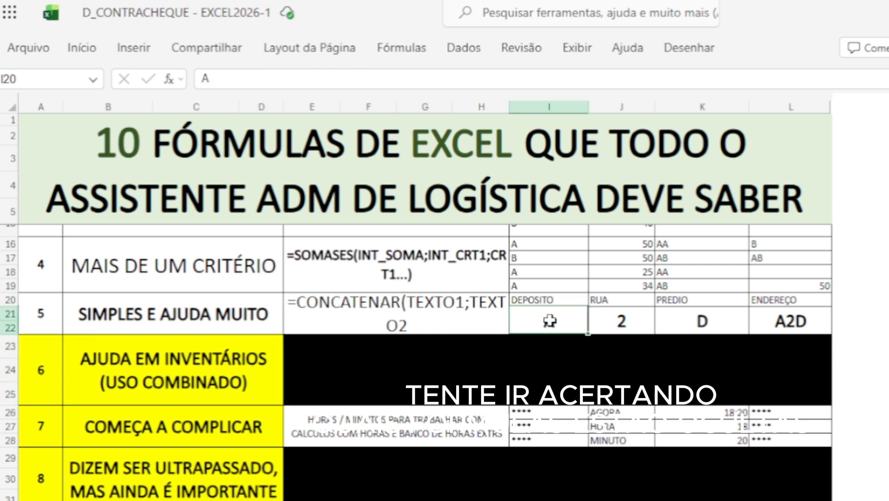
click(611, 317)
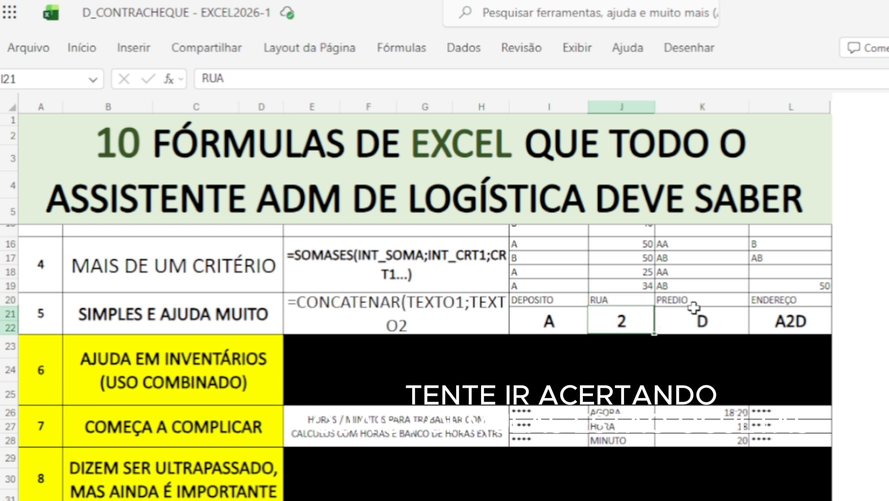
click(705, 320)
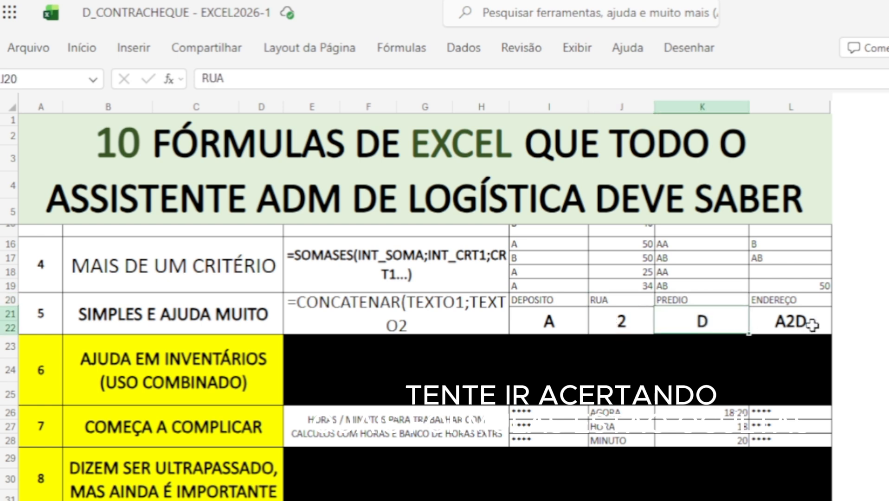
click(812, 323)
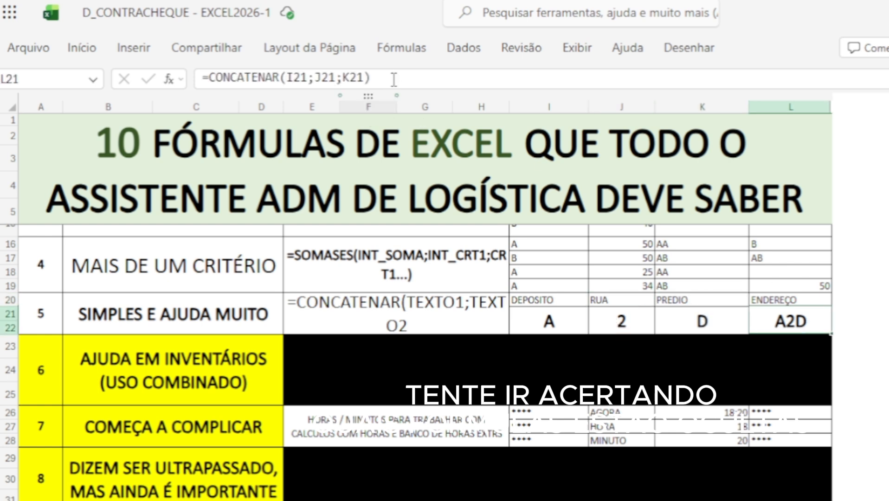
Erase the arguments of the formula in L21 and restart it as an empty CONCATENAR function.
click(307, 76)
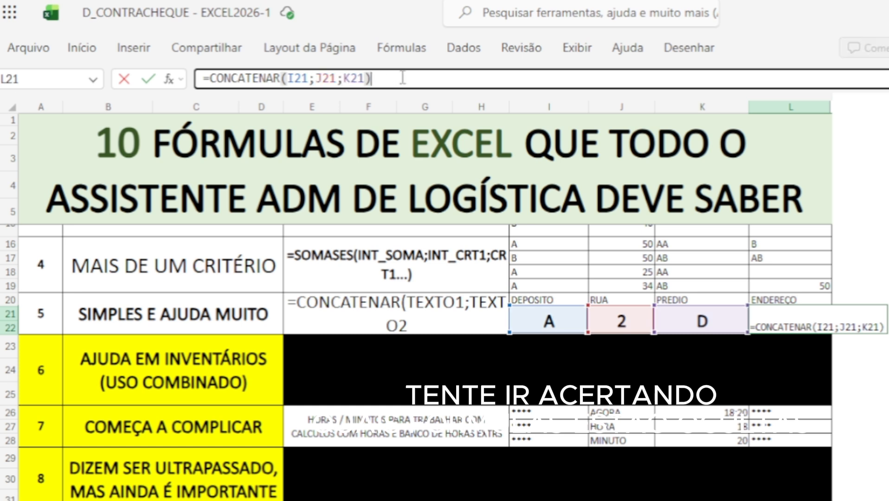
key(BackSpace)
key(BackSpace)
key(BackSpace)
key(BackSpace)
key(BackSpace)
key(BackSpace)
key(BackSpace)
key(BackSpace)
key(BackSpace)
key(BackSpace)
key(BackSpace)
key(BackSpace)
key(BackSpace)
key(BackSpace)
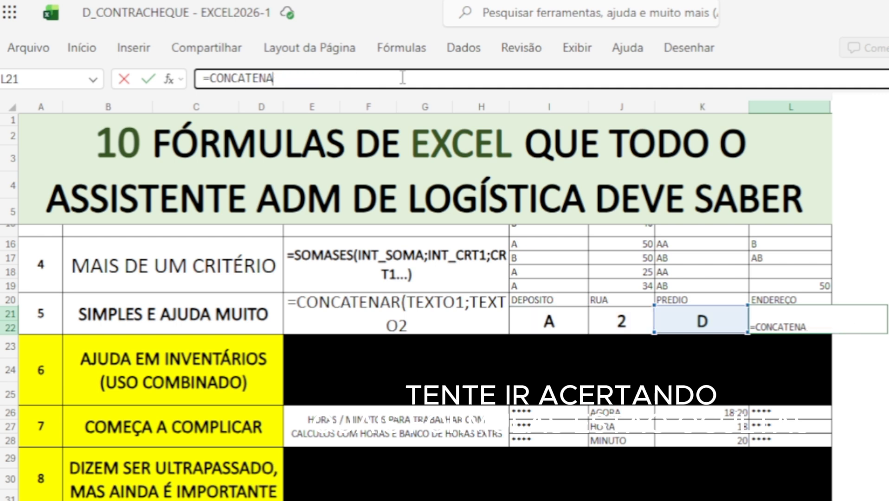
key(BackSpace)
key(BackSpace)
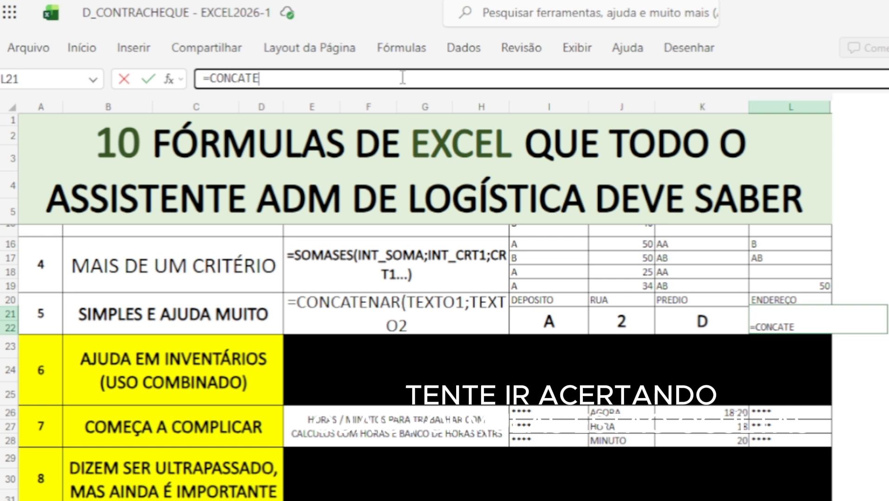
text(N)
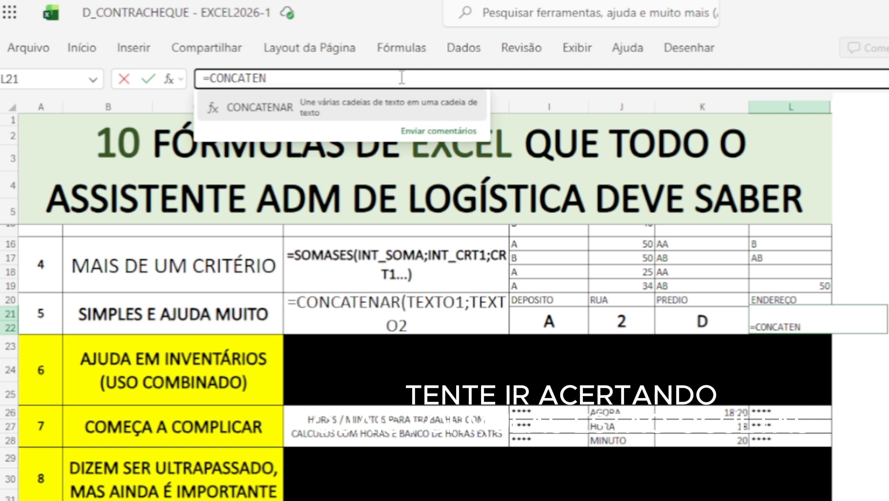
key(Tab)
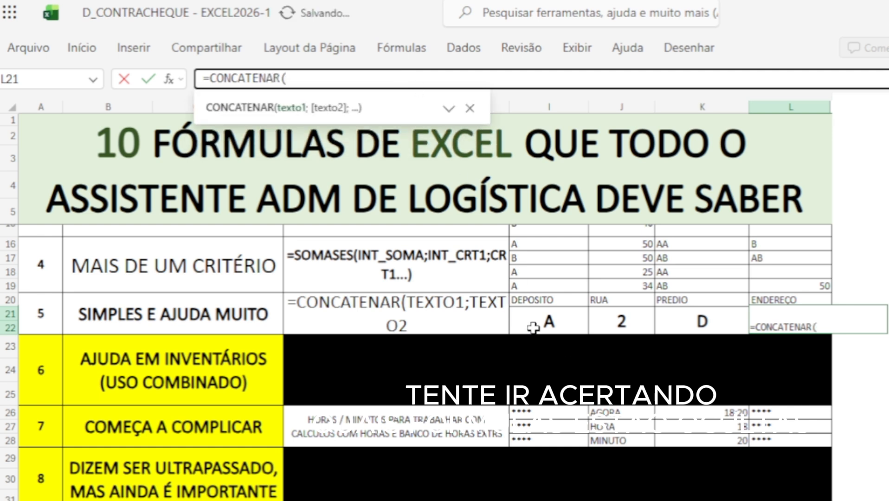
Enter cell I21 and the separator "." as the first two arguments of the CONCATENAR formula in L21.
click(533, 328)
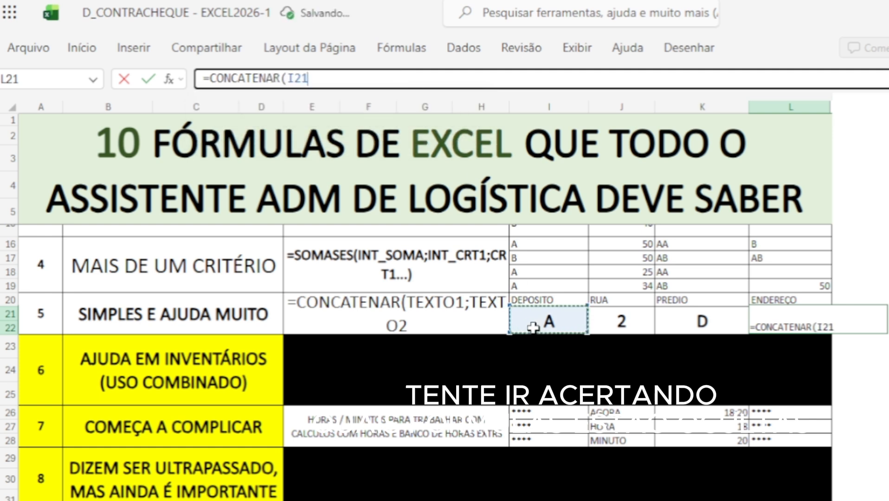
text(;")
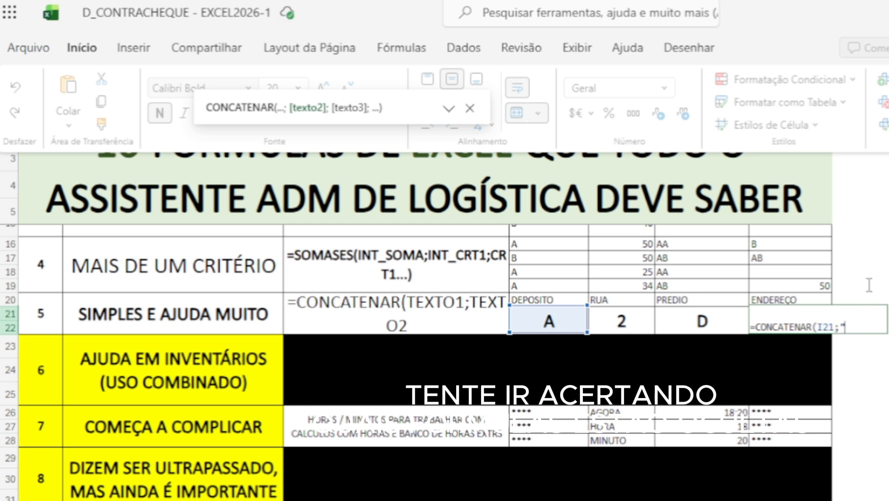
click(842, 318)
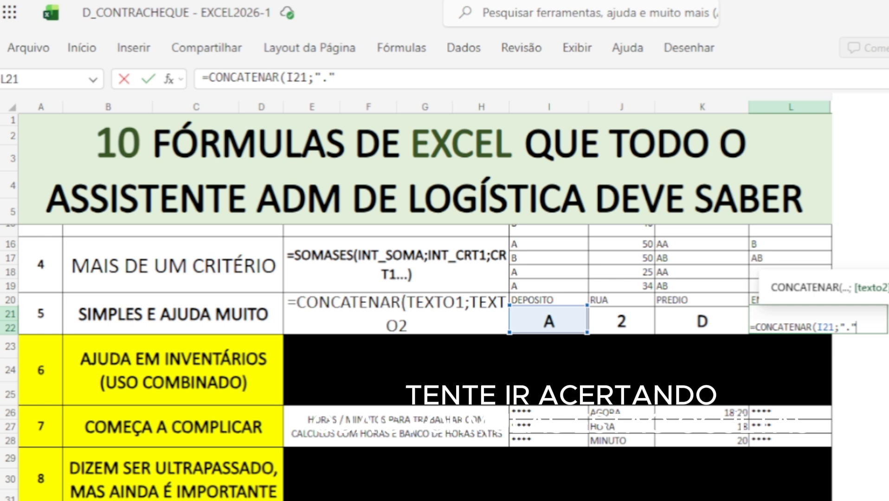
click(626, 321)
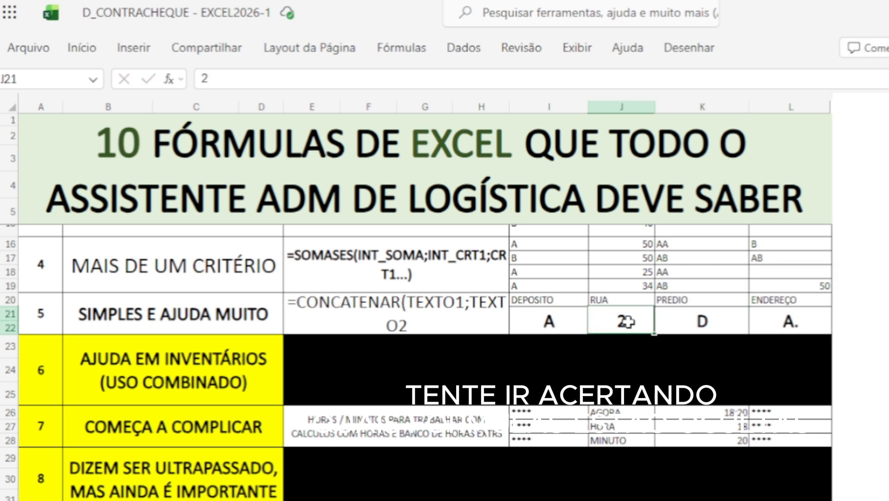
Extend the CONCATENAR formula in L21 with J21 and close it as =CONCATENAR(I21;"."J21).
click(799, 321)
click(358, 80)
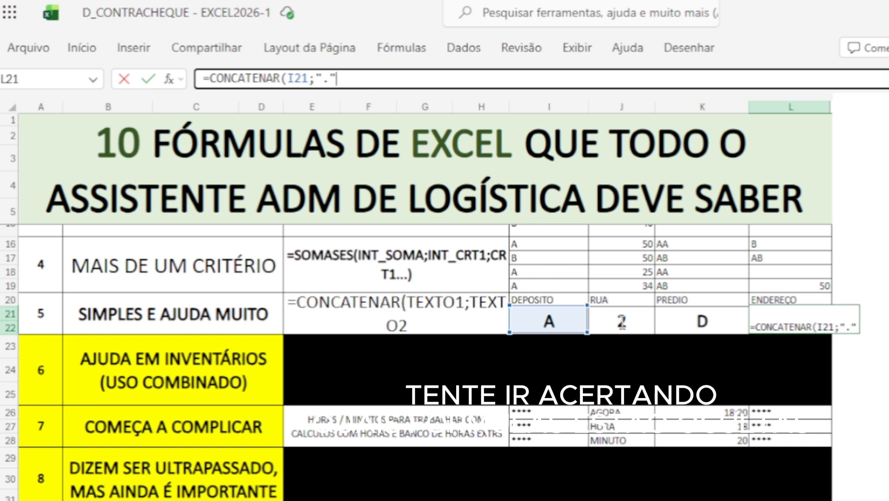
click(620, 321)
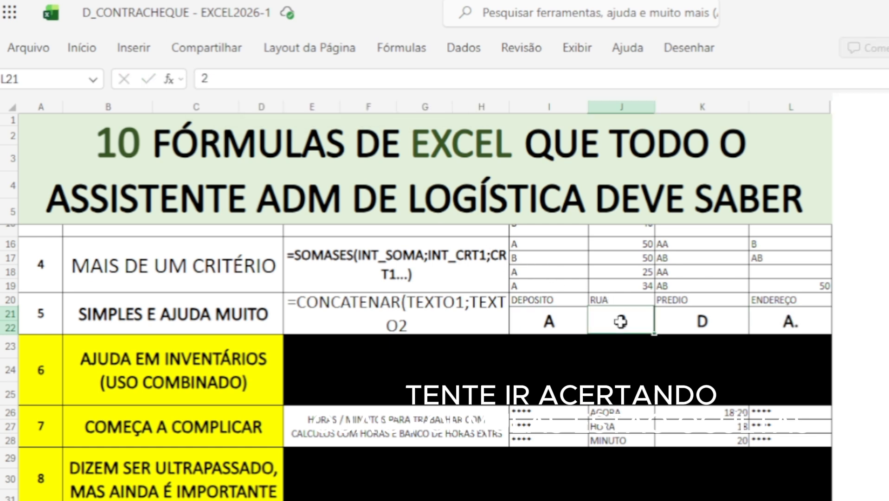
click(788, 319)
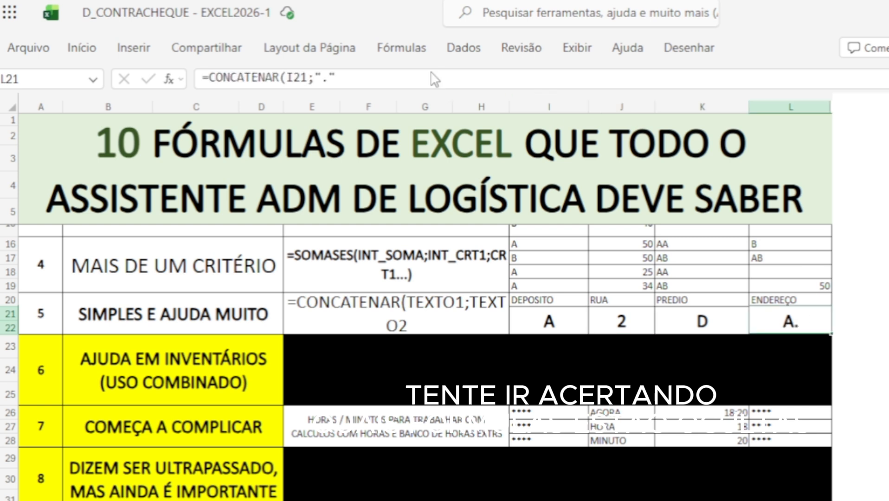
click(473, 86)
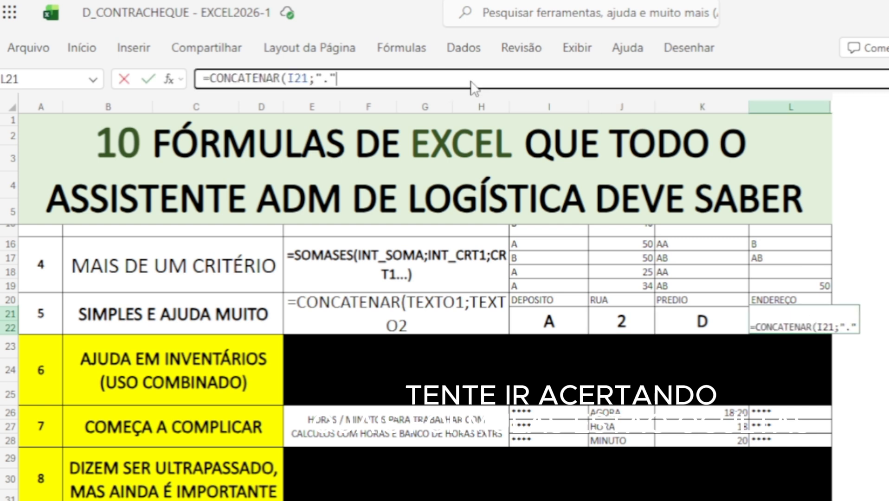
text(J21)
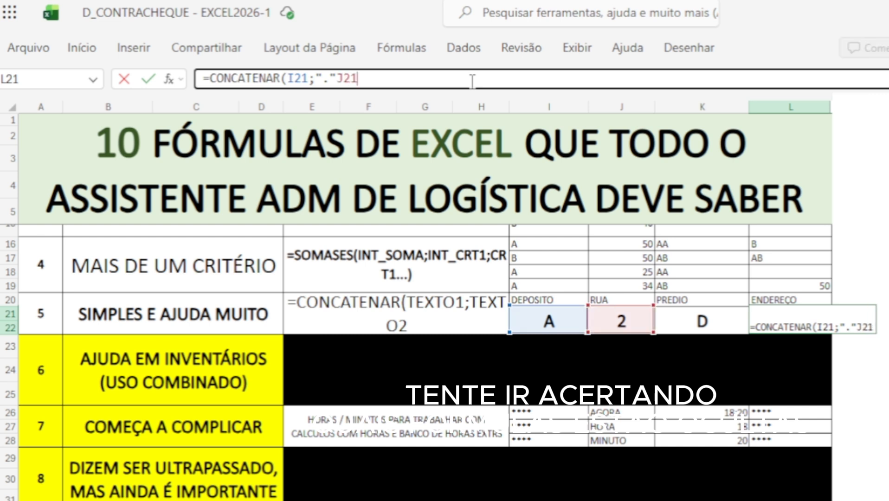
text())
key(Return)
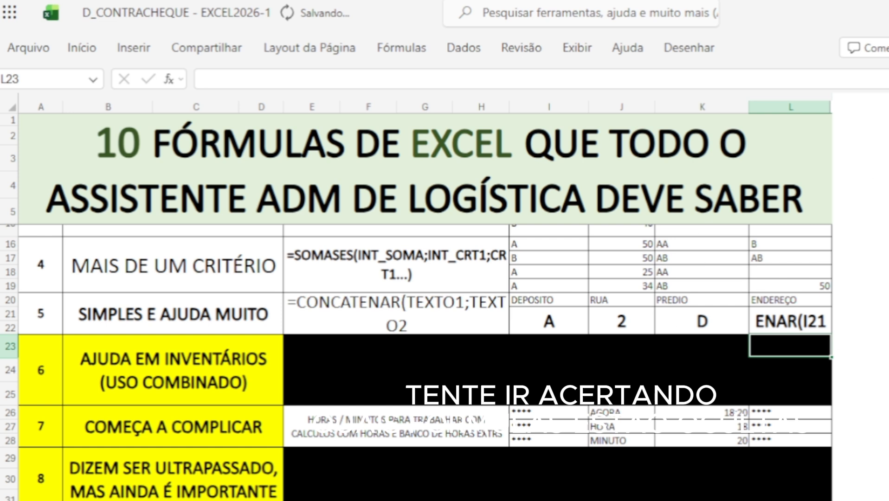
Insert the missing semicolon before J21 in L21 to make the formula =CONCATENAR(I21;".";J21).
click(773, 285)
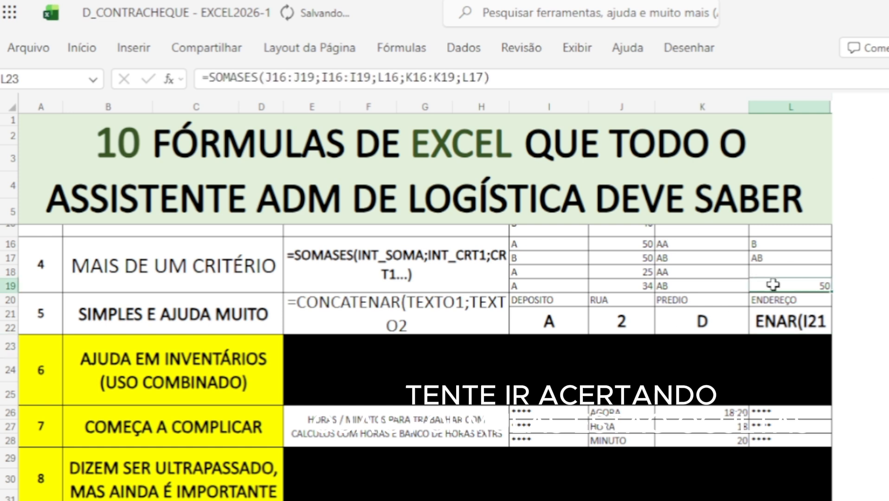
click(772, 322)
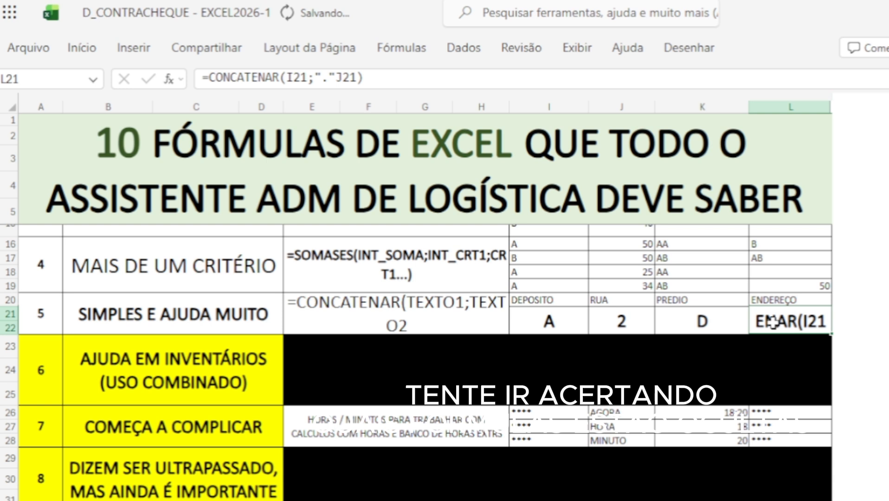
click(340, 78)
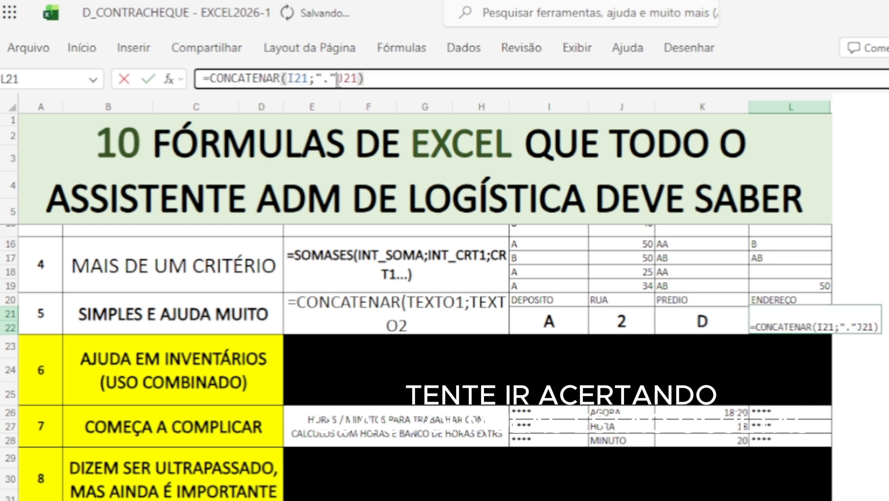
text(;)
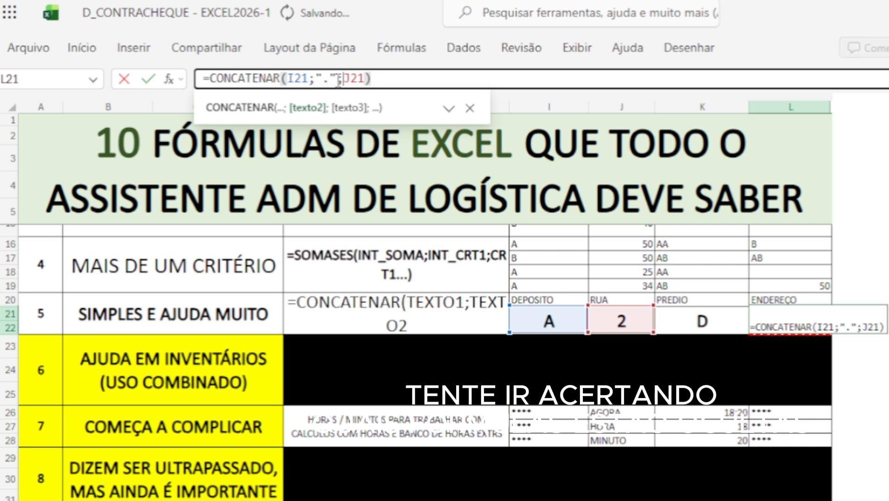
key(Return)
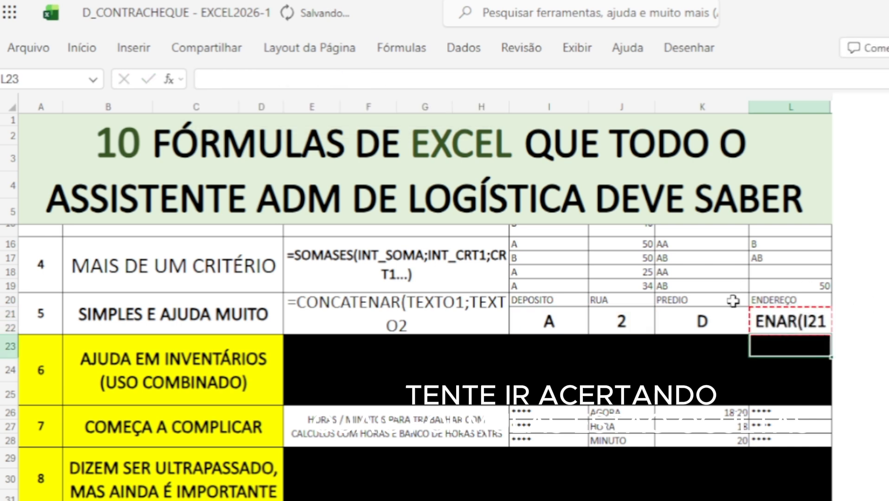
click(807, 320)
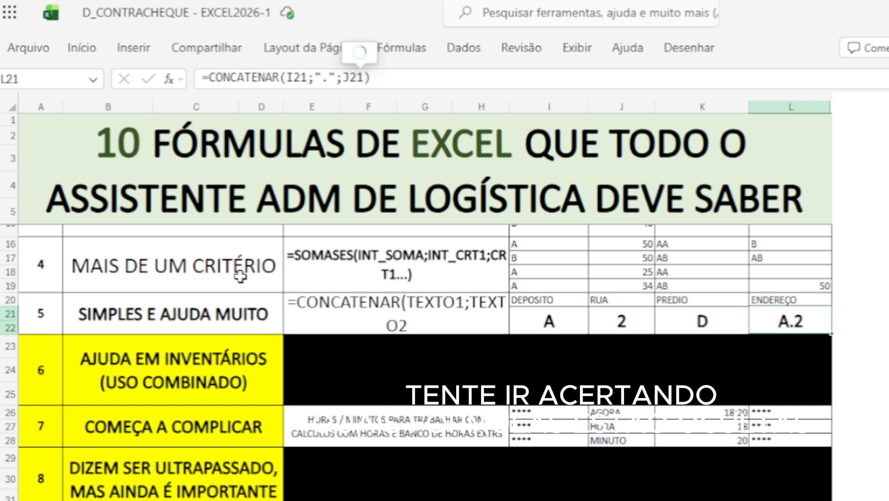
click(232, 368)
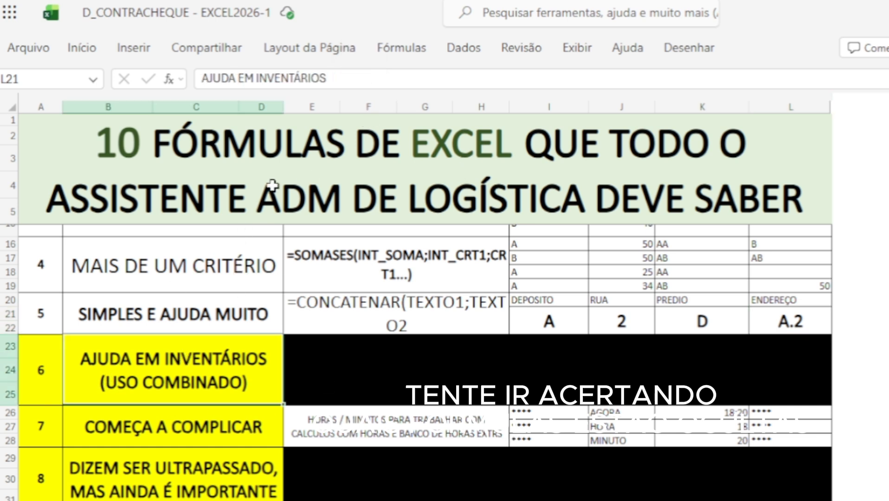
click(302, 171)
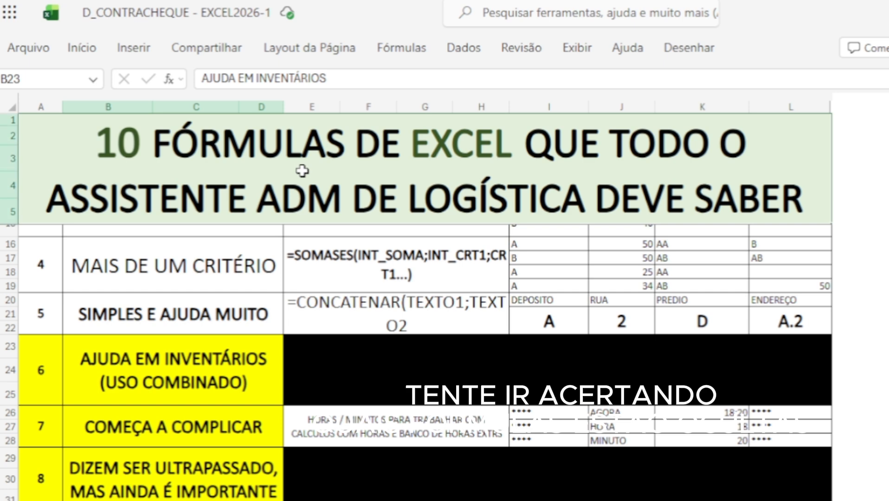
scroll(302, 171, up, 4)
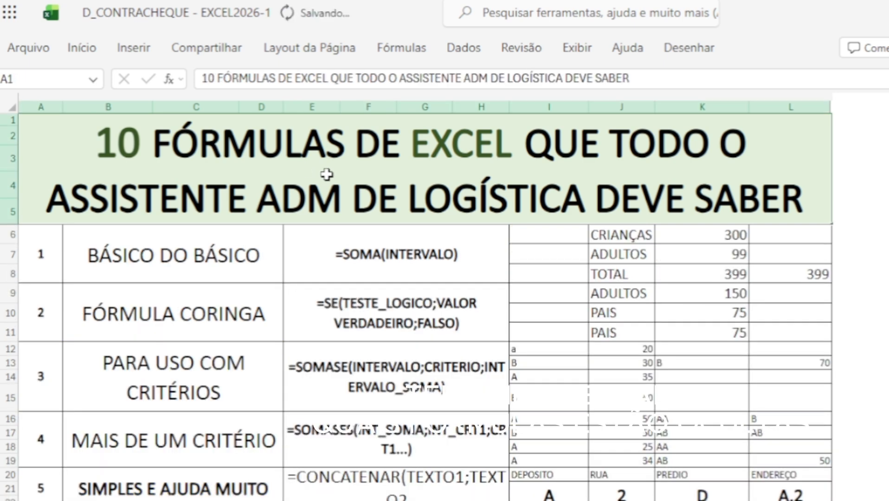
scroll(317, 216, down, 4)
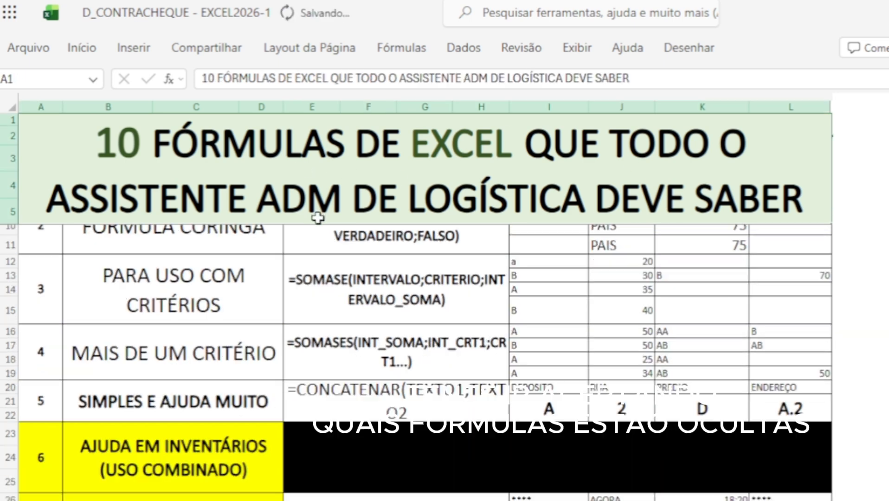
scroll(318, 216, down, 4)
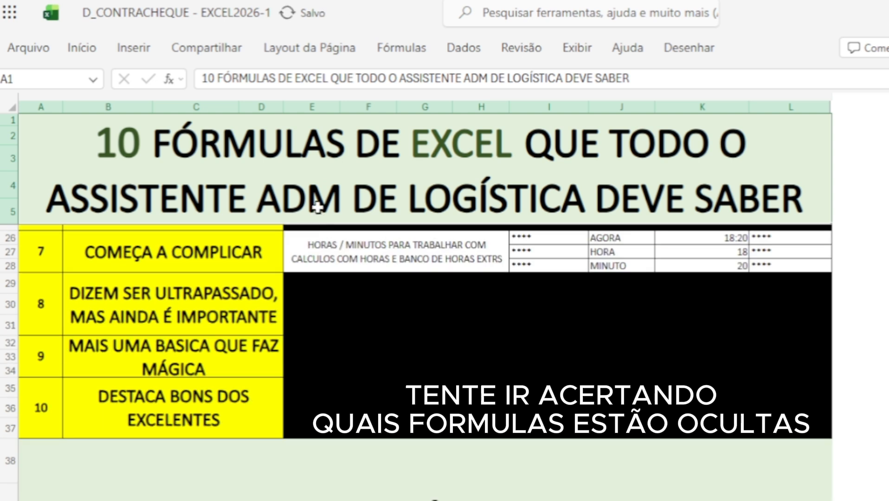
Try to remove the yellow fill from the seventh formula's block, A26:L28, with the no-fill option.
scroll(680, 306, up, 2)
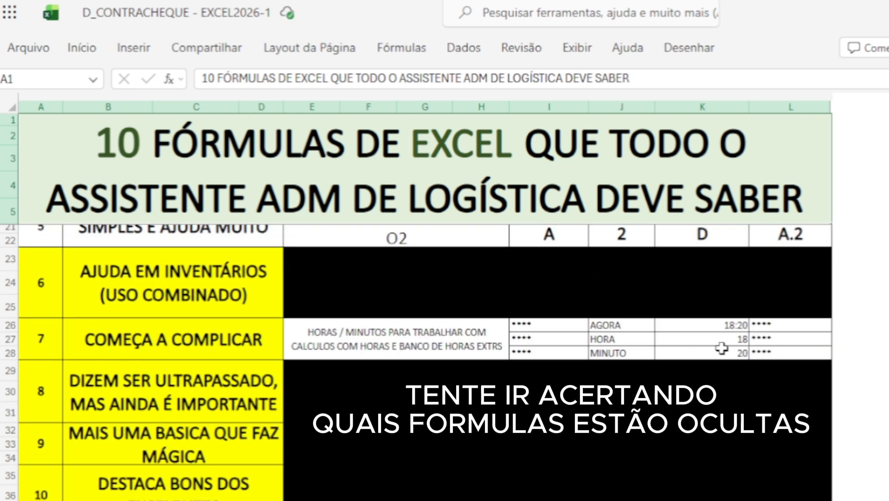
drag(41, 339, 786, 349)
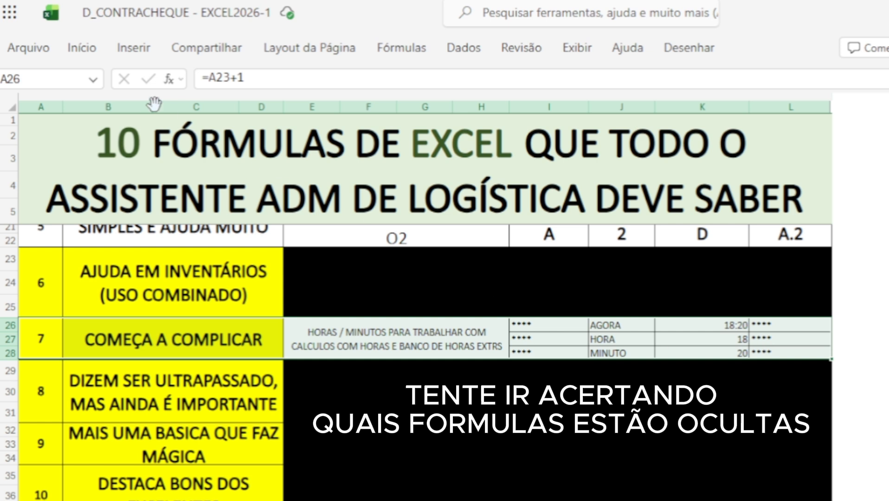
click(85, 47)
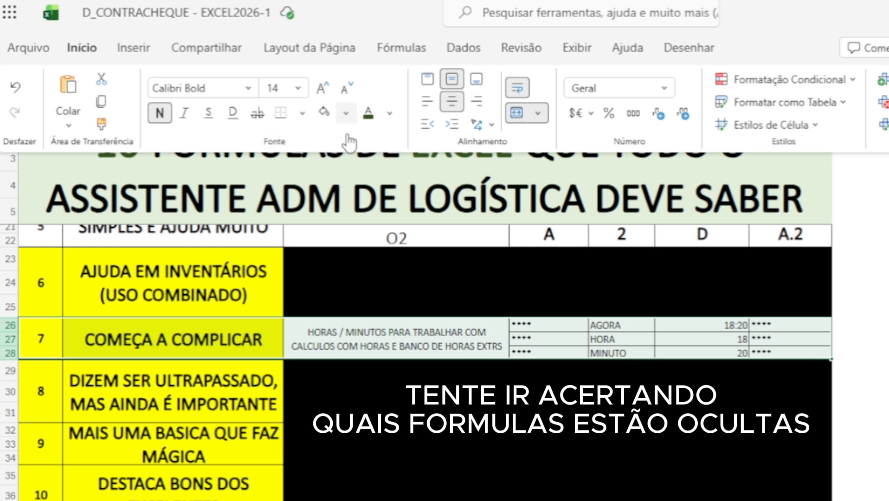
click(347, 115)
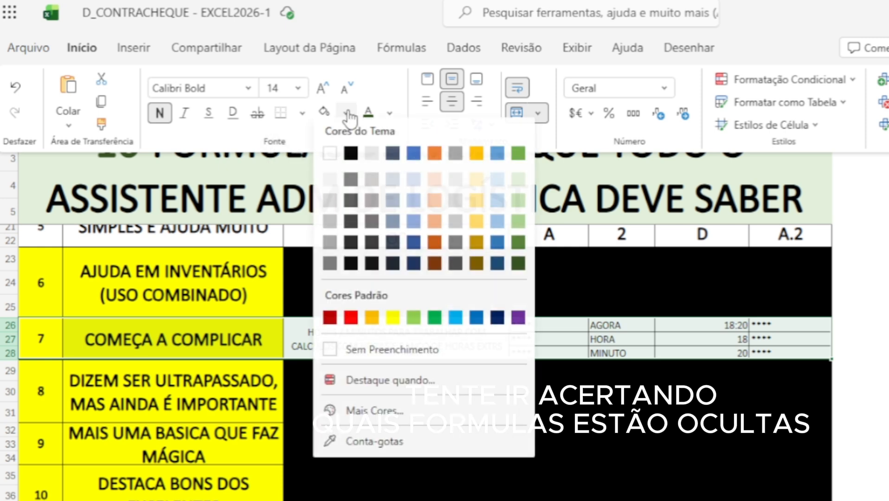
click(355, 351)
click(358, 351)
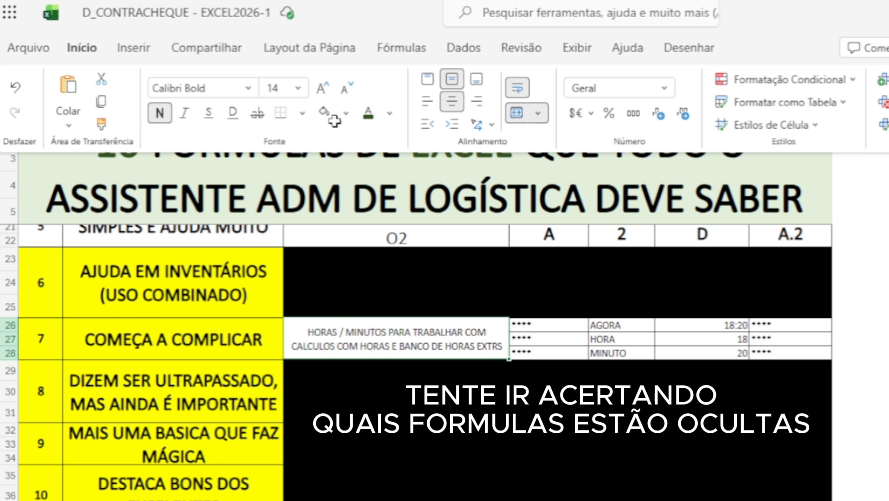
Clear the yellow and black fill from the sixth formula's block, A23:L25.
click(27, 328)
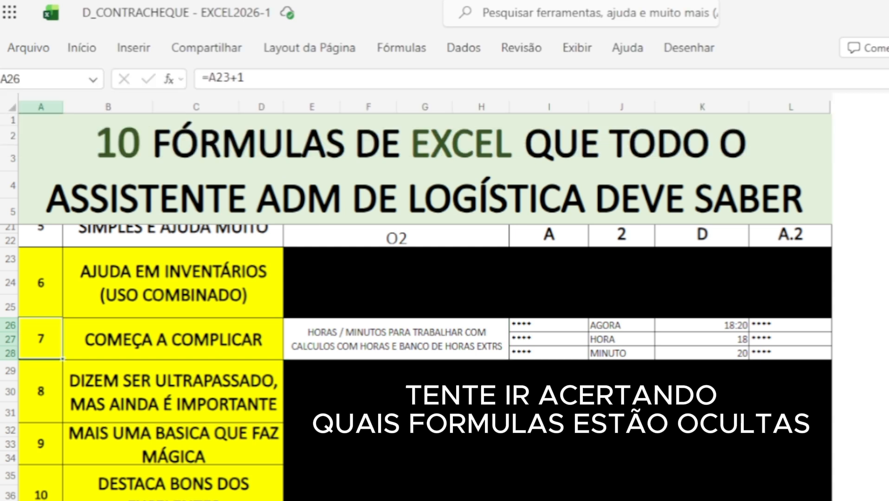
click(199, 333)
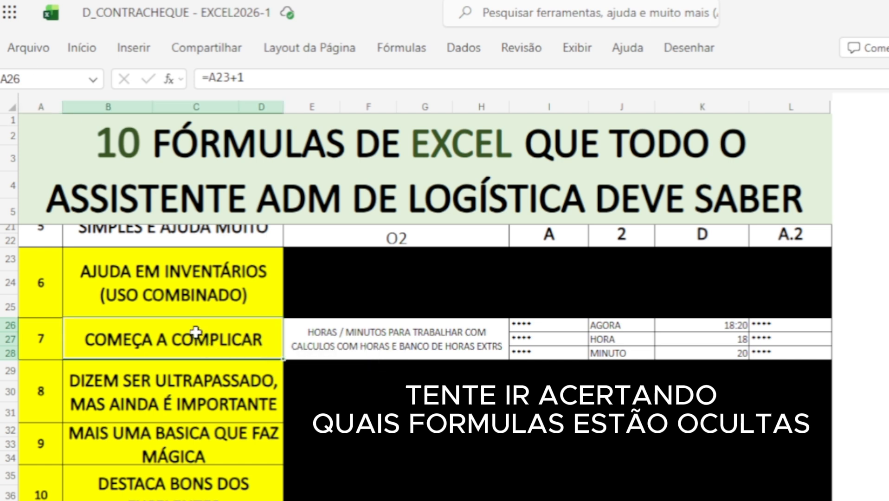
scroll(35, 282, up, 2)
drag(35, 282, 74, 286)
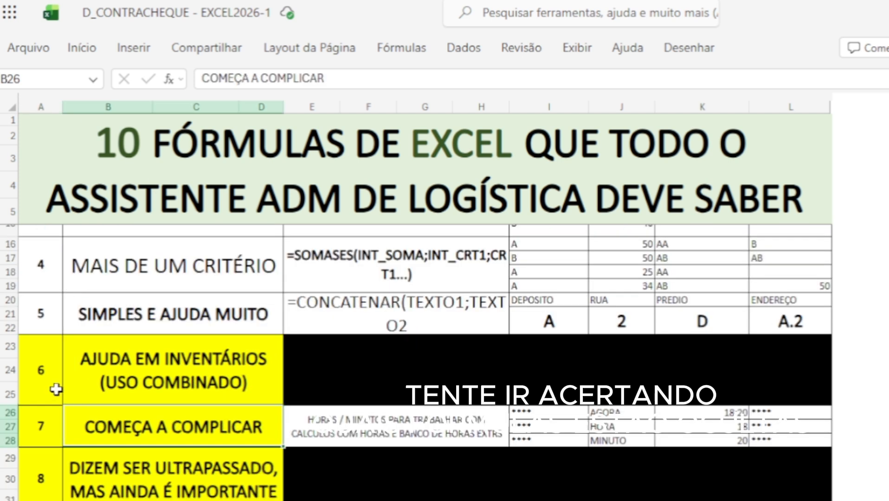
drag(41, 389, 785, 388)
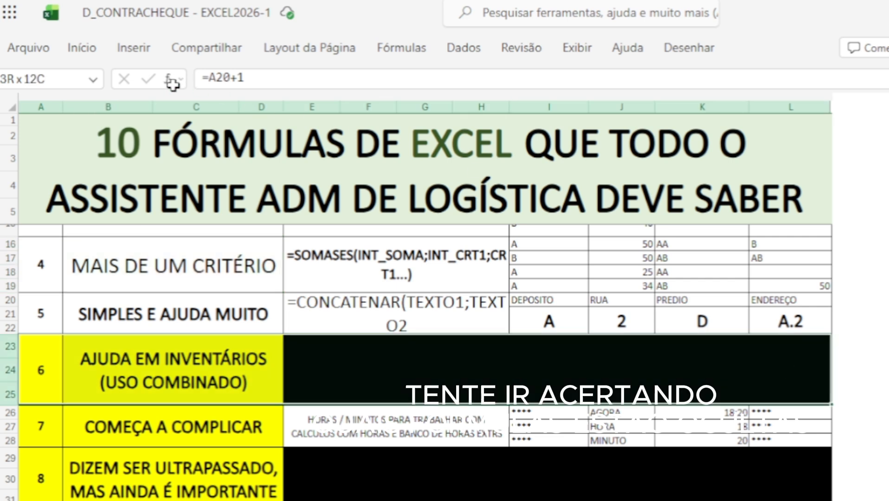
click(82, 46)
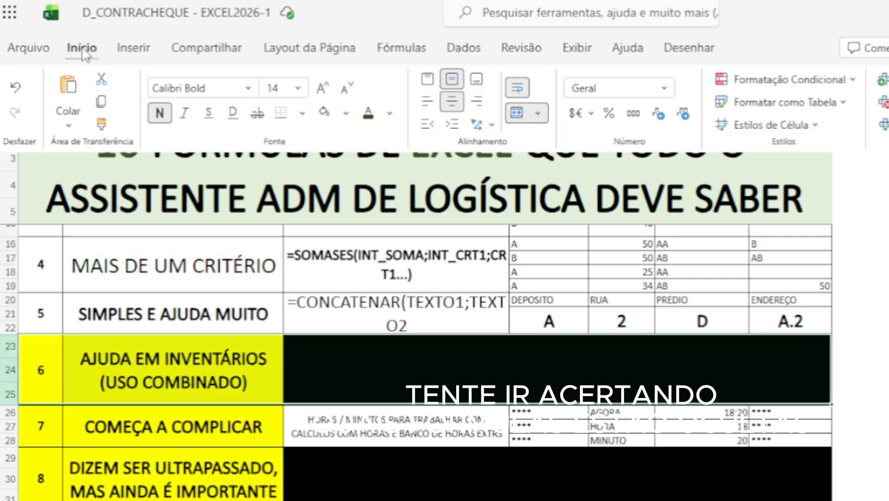
click(325, 114)
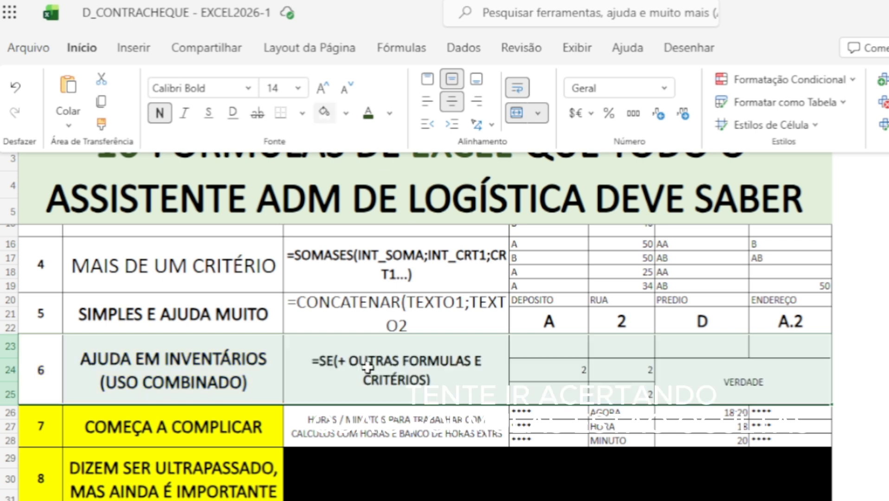
Review the sixth formula's SE example, set J25 to 3 and check the result in K24.
click(313, 378)
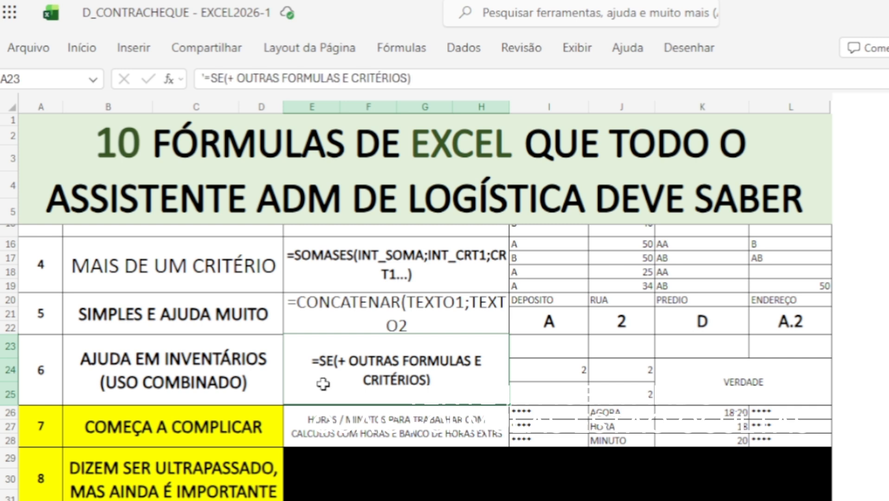
click(571, 376)
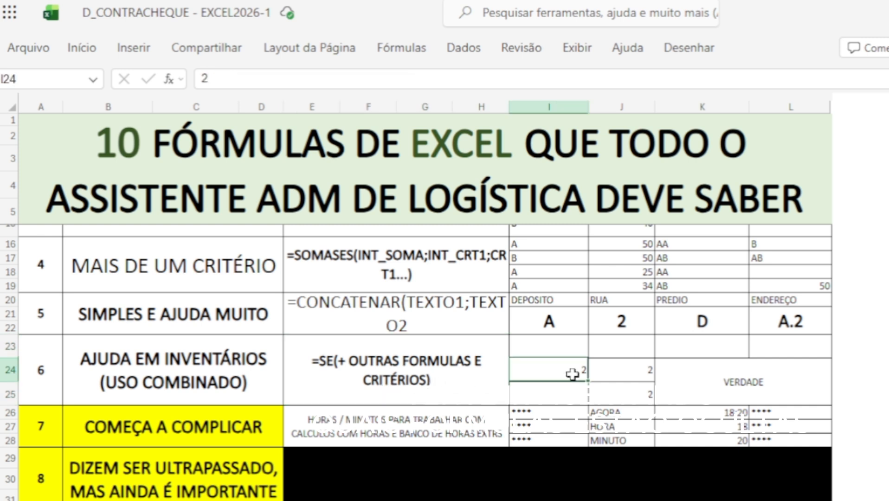
click(622, 395)
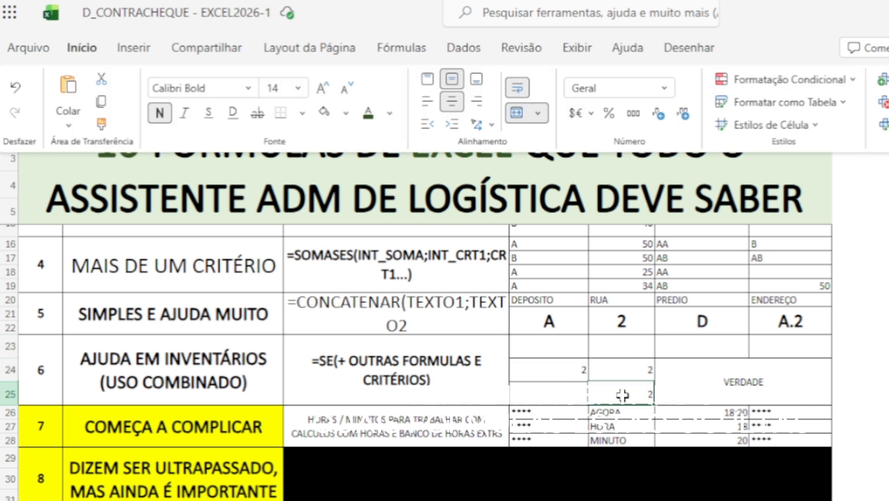
click(675, 378)
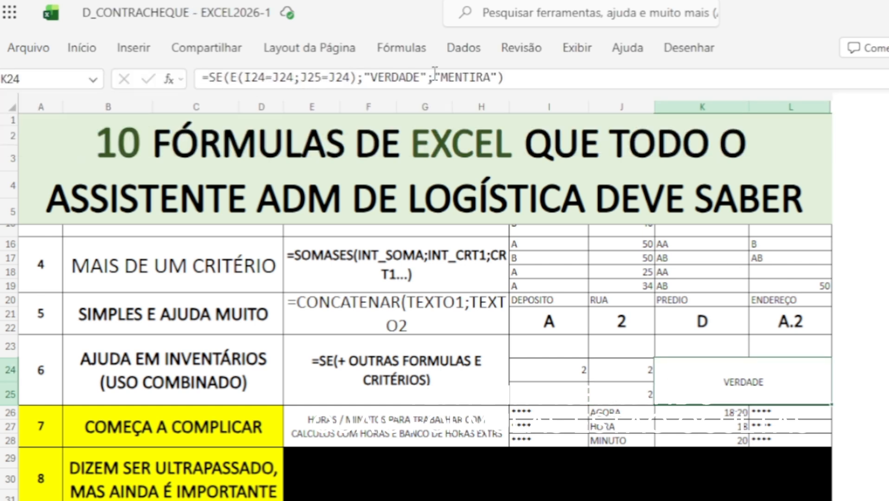
click(596, 393)
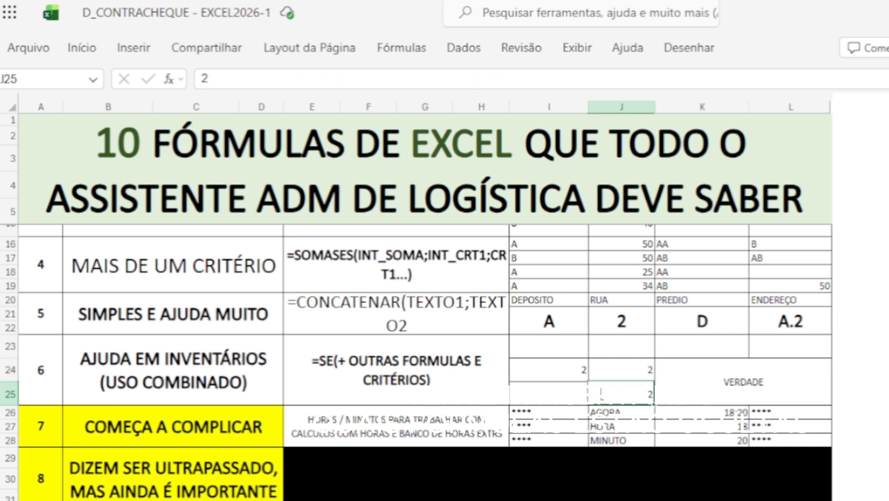
text(3)
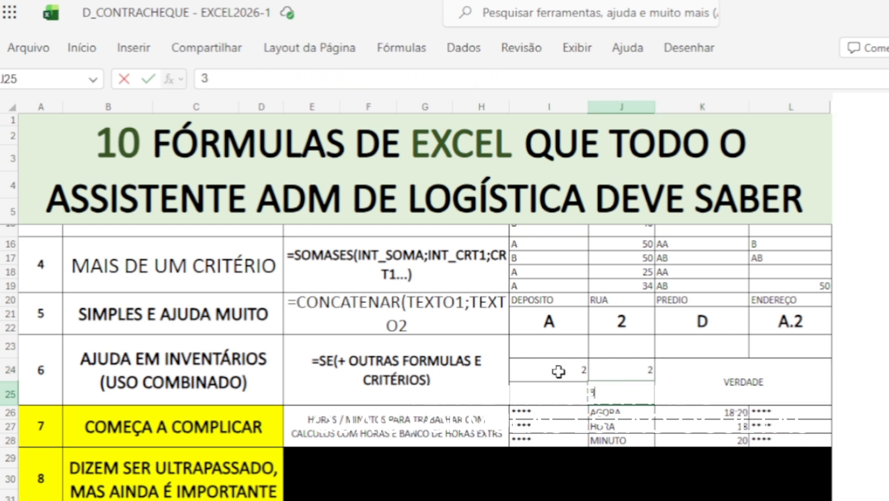
click(558, 371)
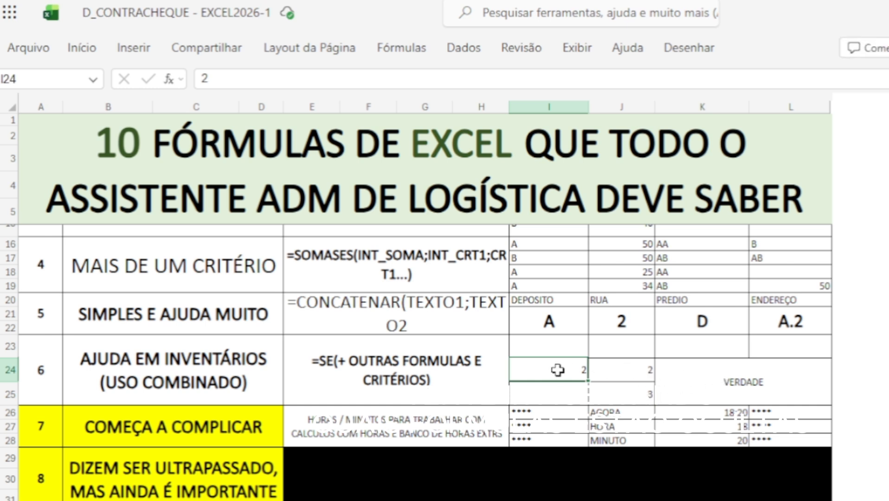
click(755, 390)
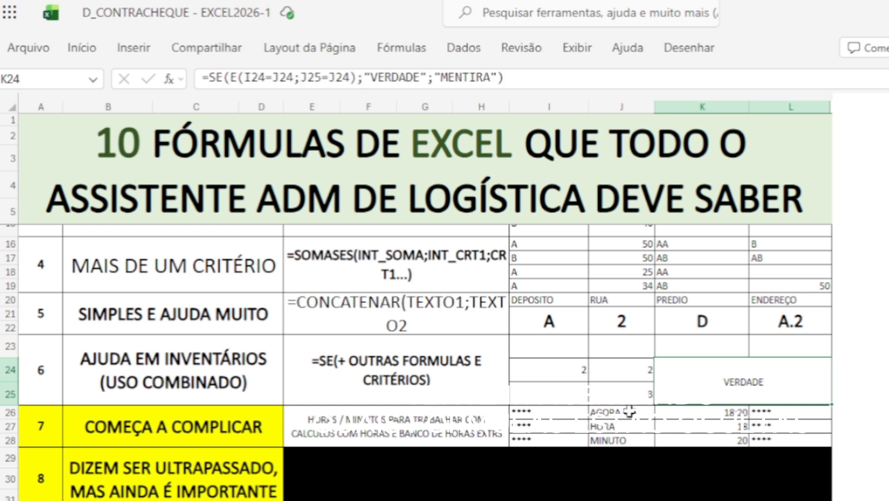
click(392, 394)
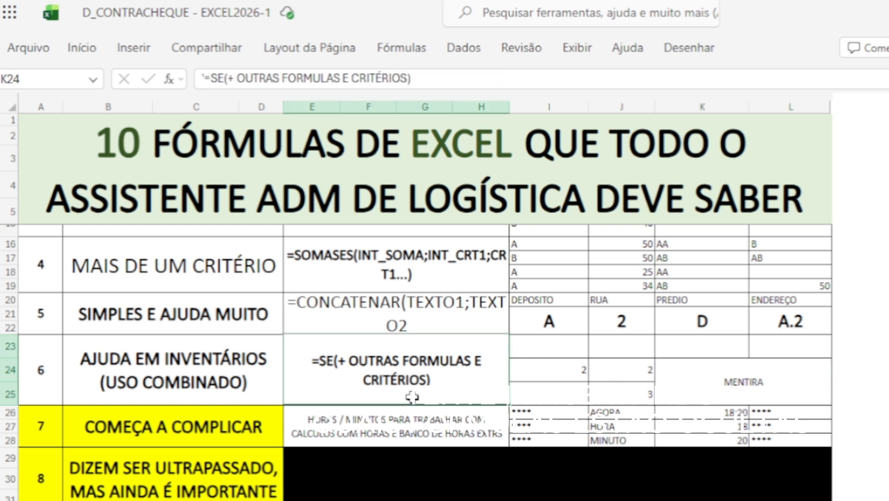
Set I24 and J24 to 3 and check the combined SE formula's result in K24.
click(569, 373)
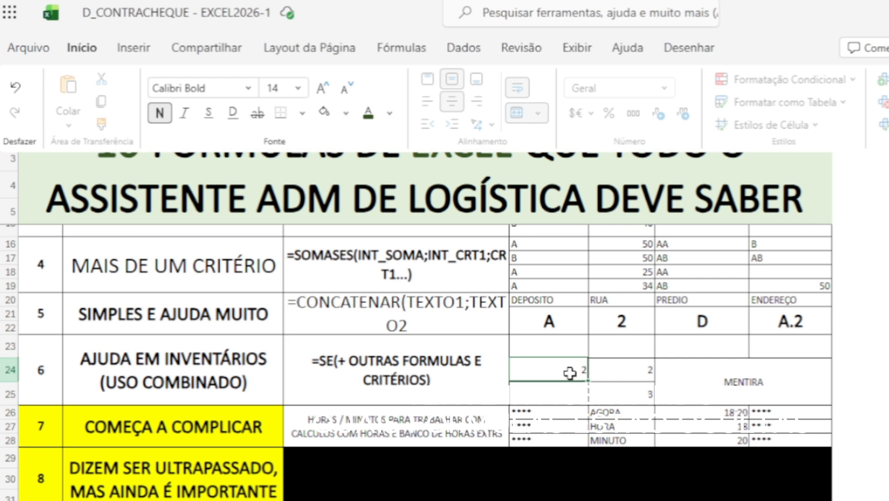
text(3)
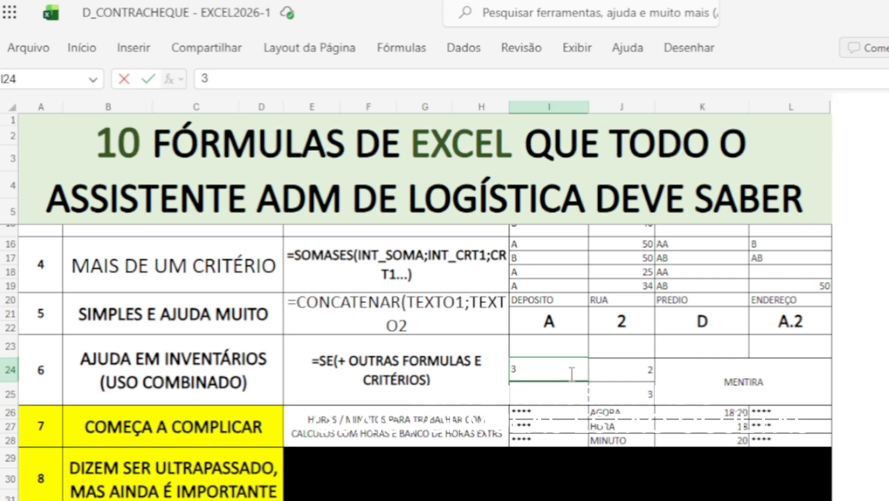
key(Return)
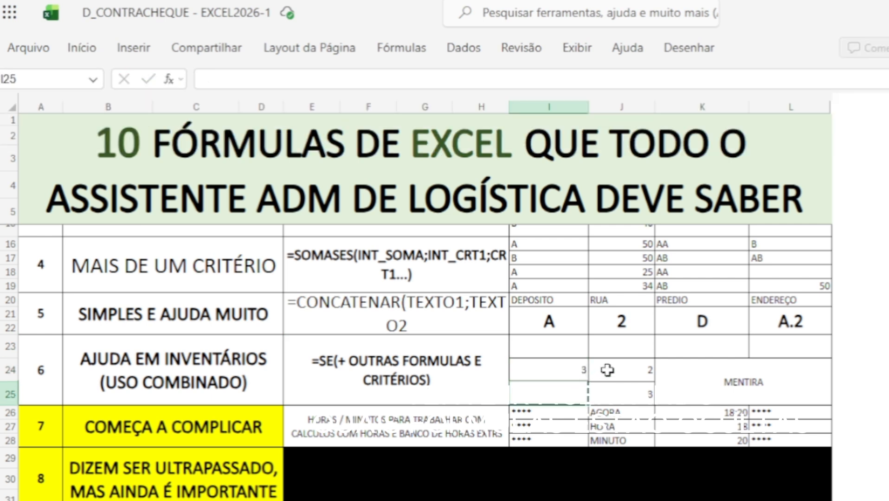
click(629, 371)
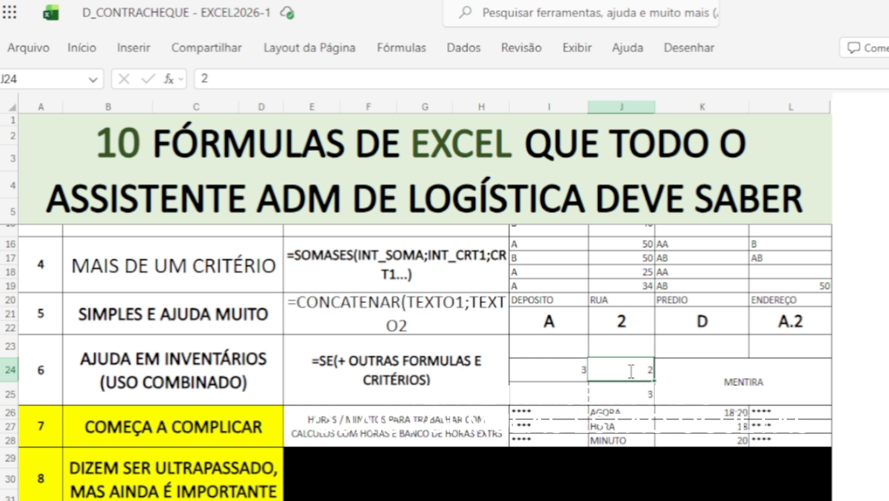
text(3)
key(Return)
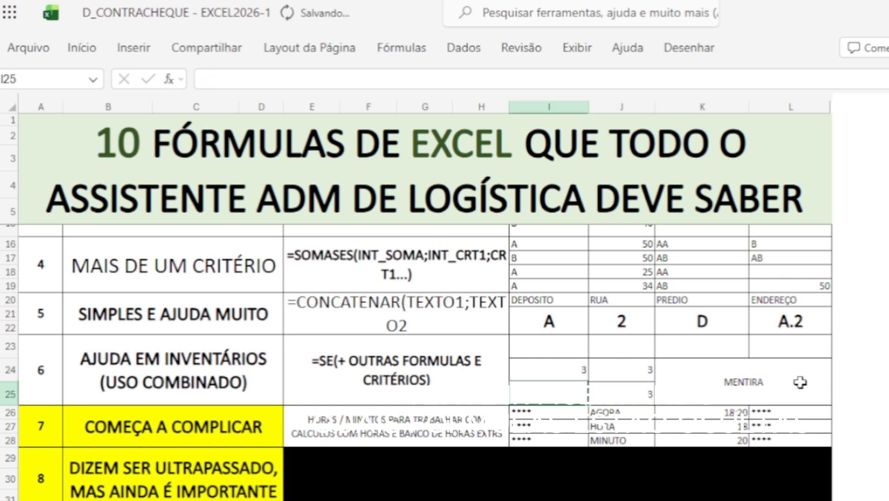
click(767, 392)
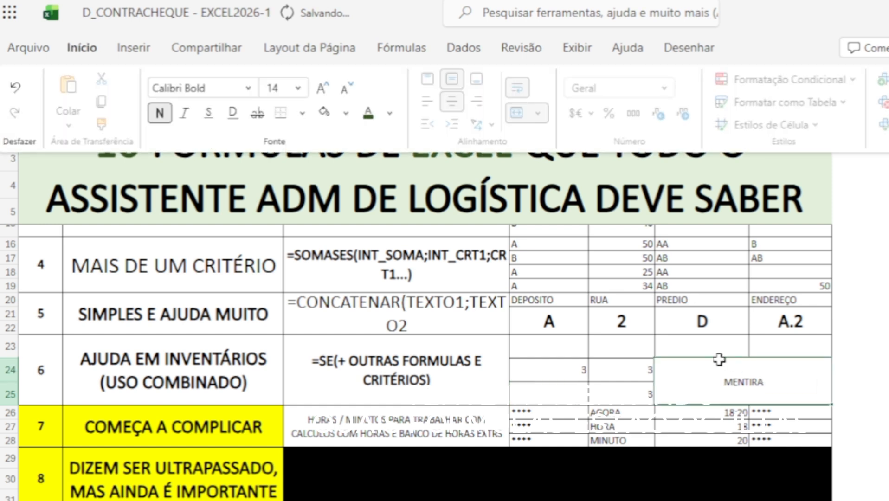
click(230, 376)
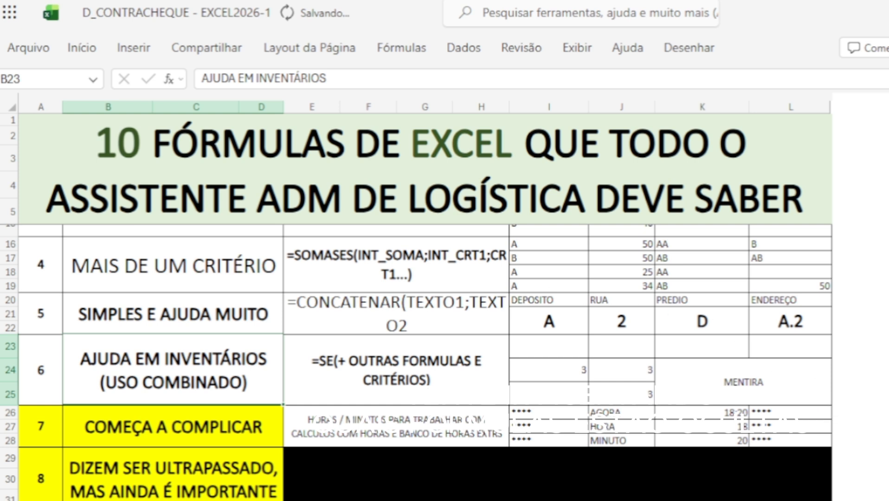
Delete the example values in I24:J25 and check the SE formula in K24 with empty inputs.
scroll(417, 362, down, 2)
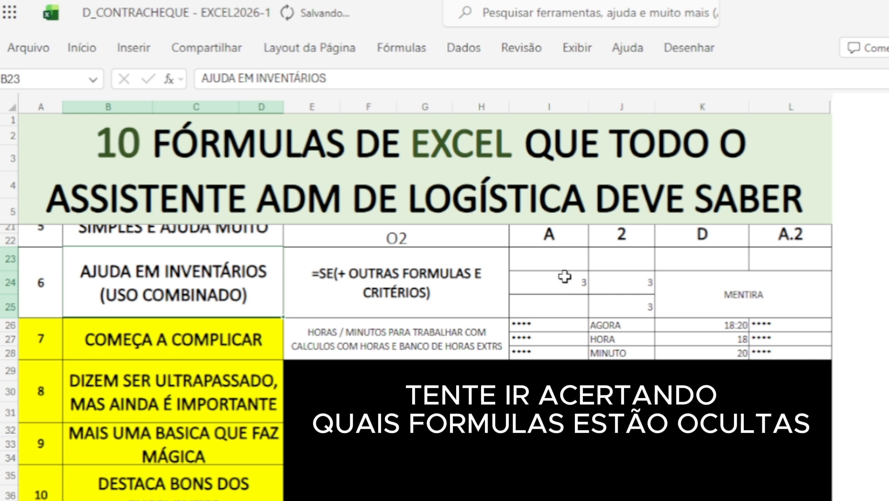
drag(578, 289, 642, 309)
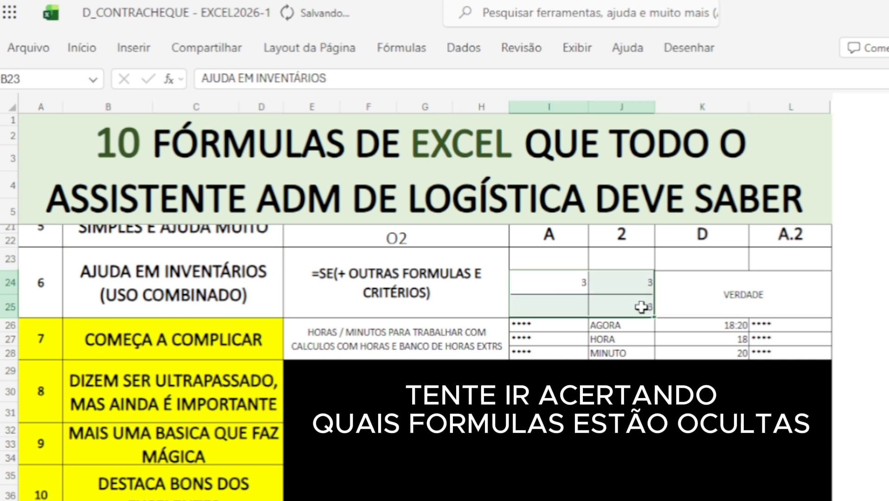
key(Delete)
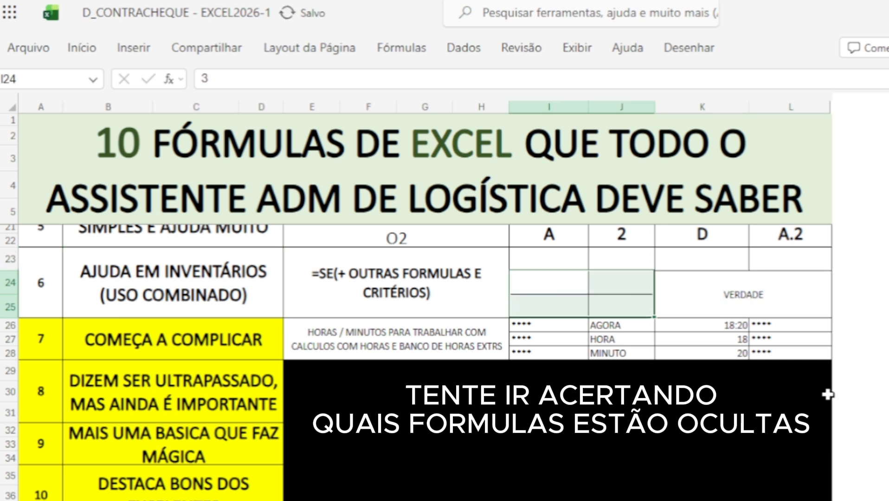
click(617, 280)
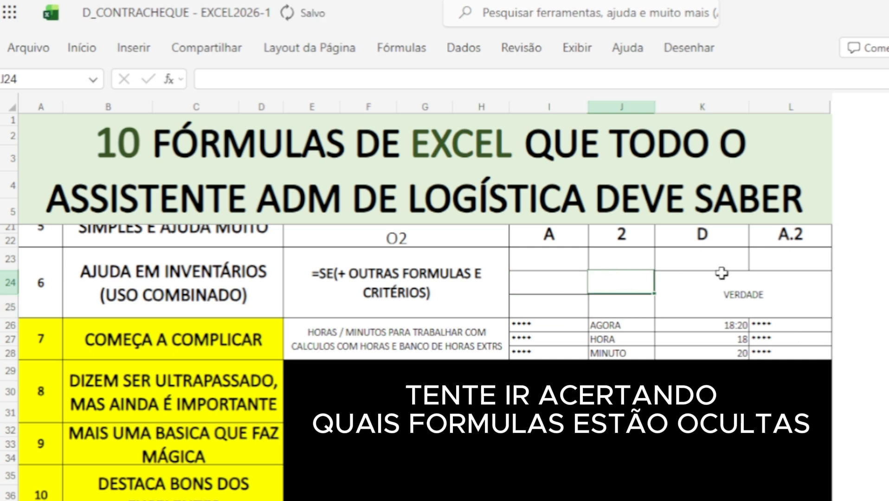
click(710, 282)
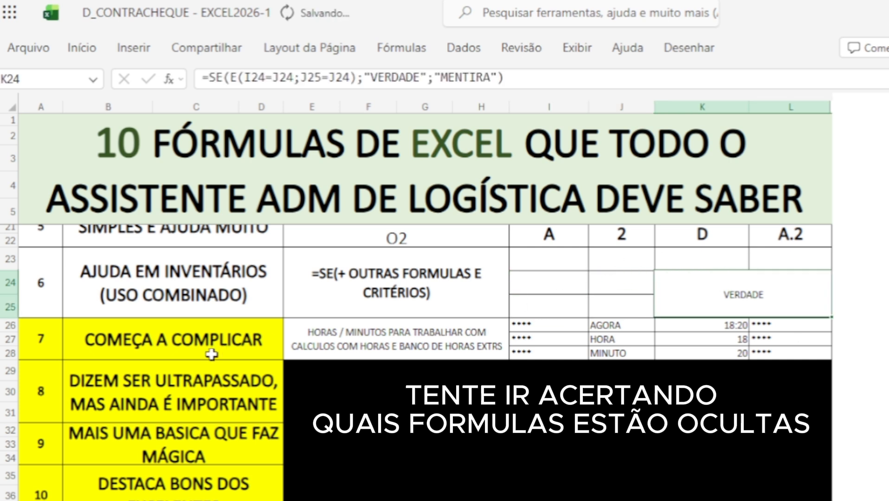
Clear the yellow fill from the seventh formula's number and description cells, A26:D28.
scroll(85, 354, down, 2)
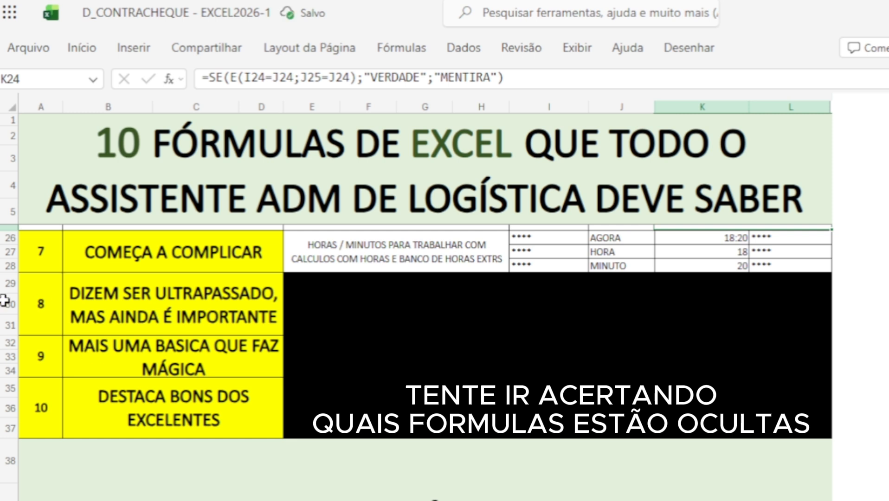
click(288, 178)
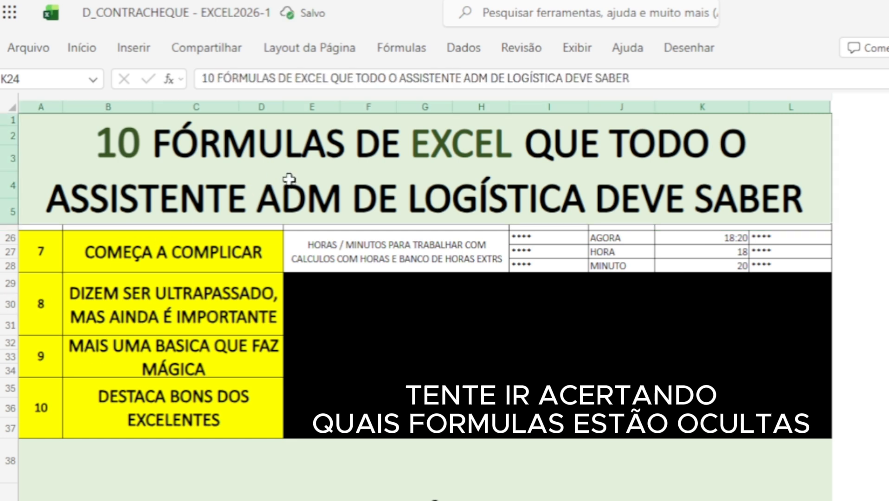
click(322, 478)
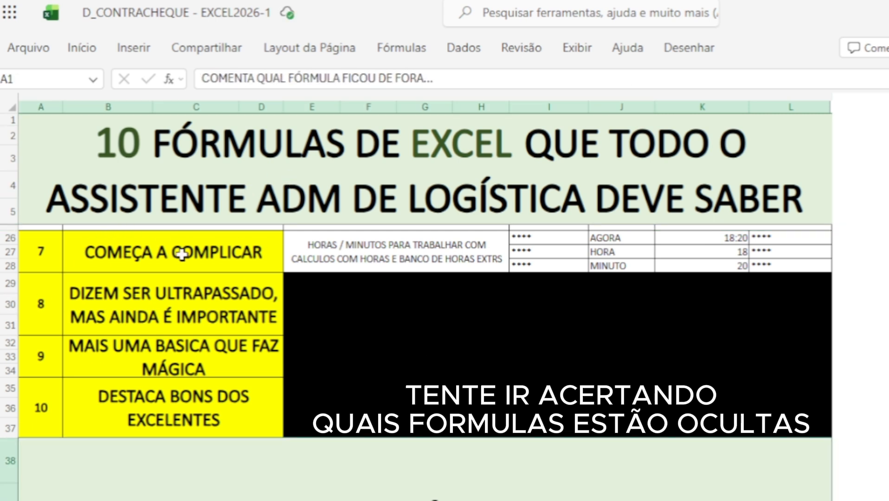
drag(51, 258, 122, 253)
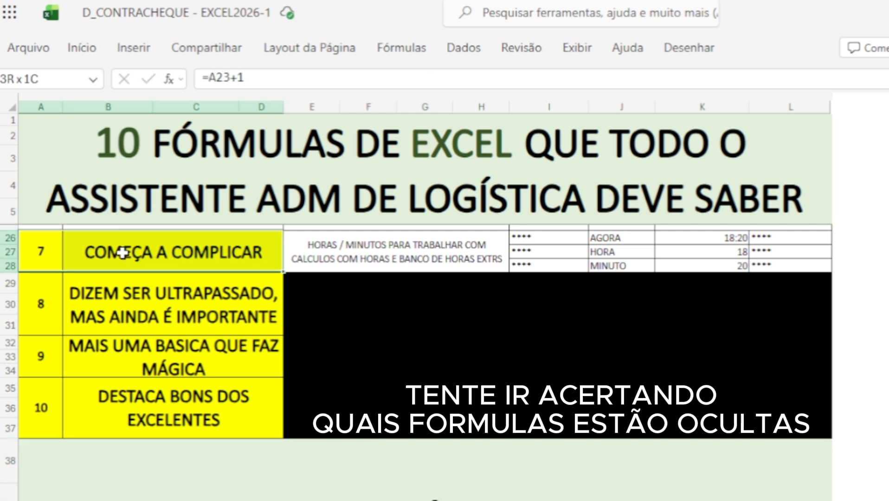
click(82, 50)
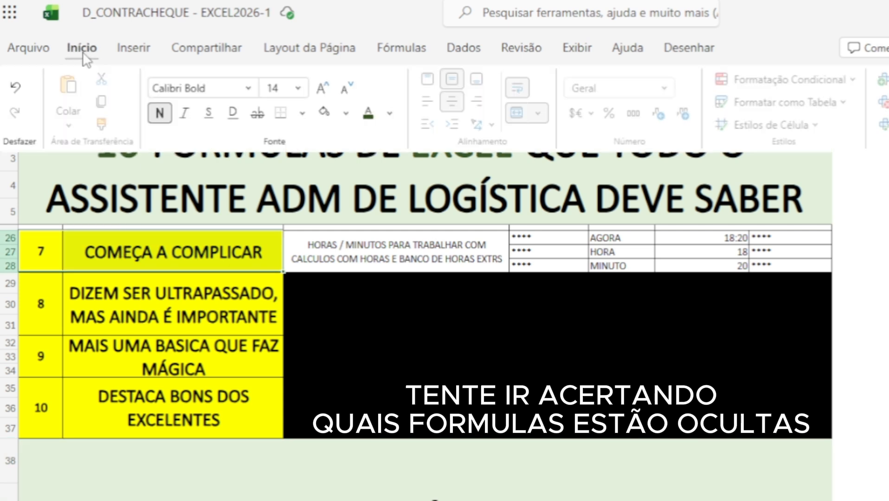
click(325, 113)
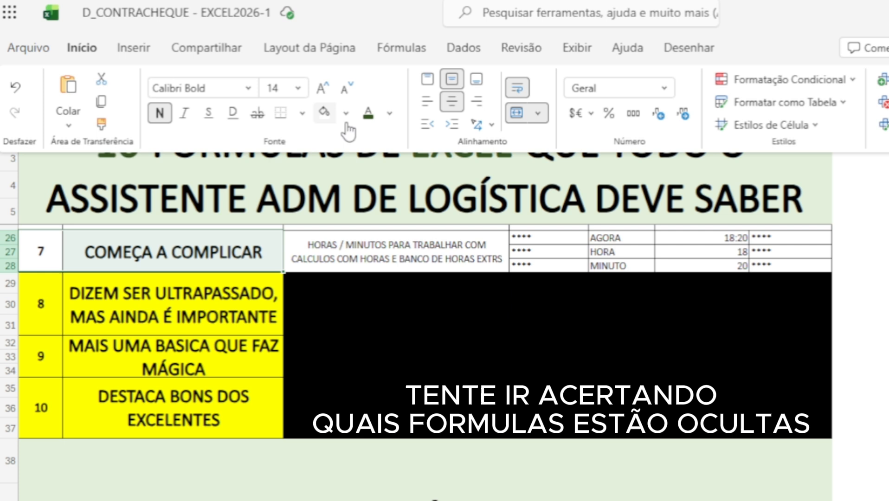
click(180, 371)
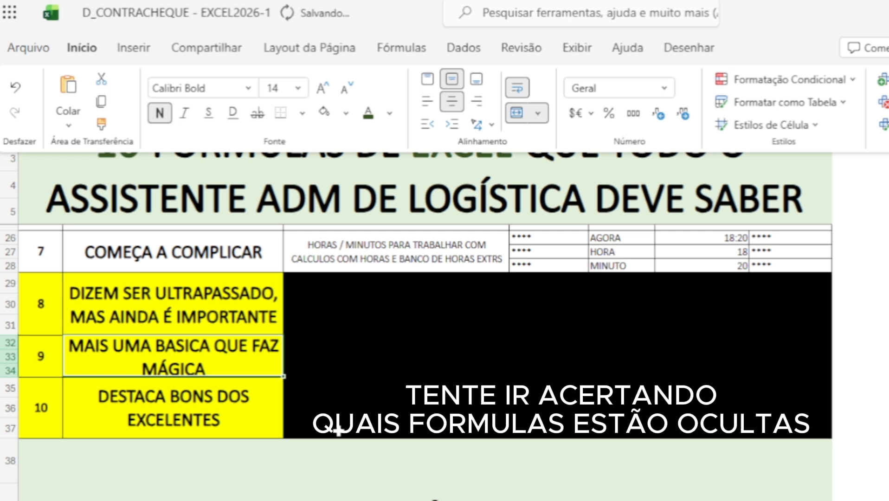
click(350, 440)
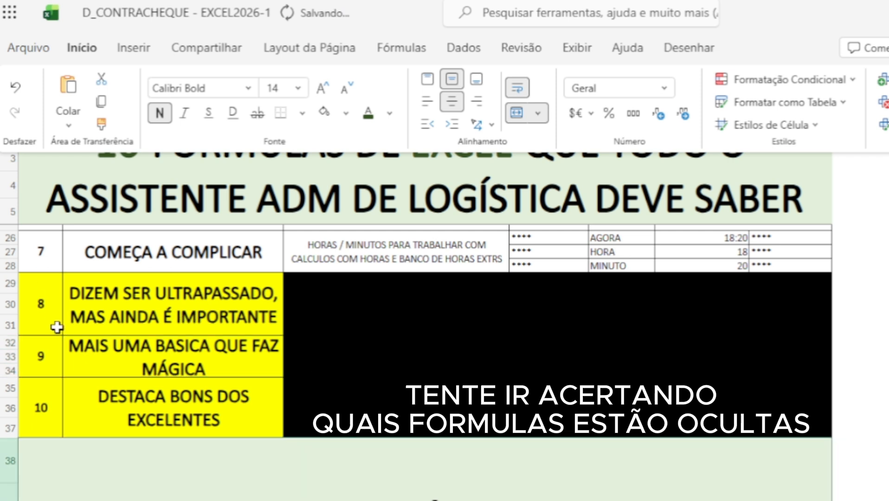
Clear the yellow and black fill from the ninth formula's block, A32:L34.
click(155, 308)
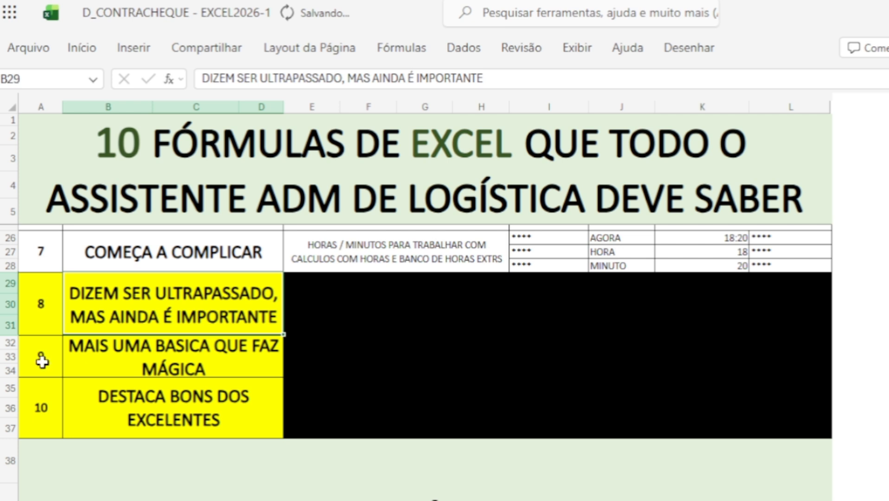
click(42, 362)
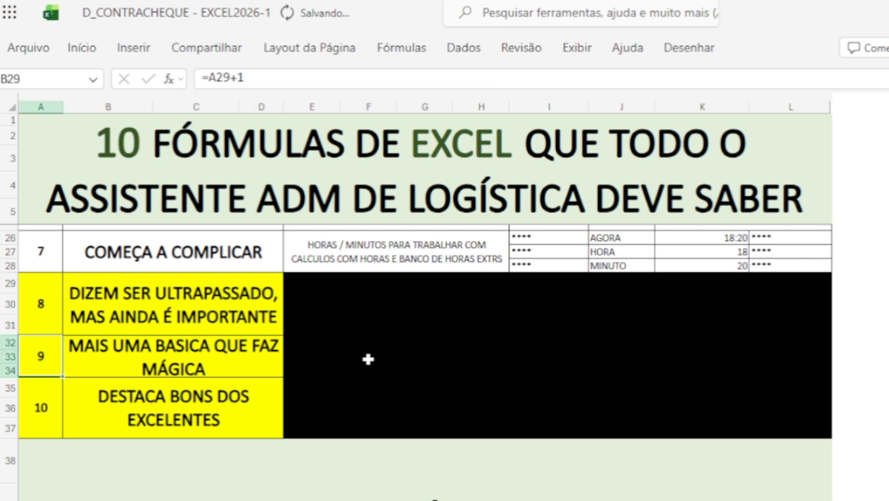
drag(367, 359, 790, 359)
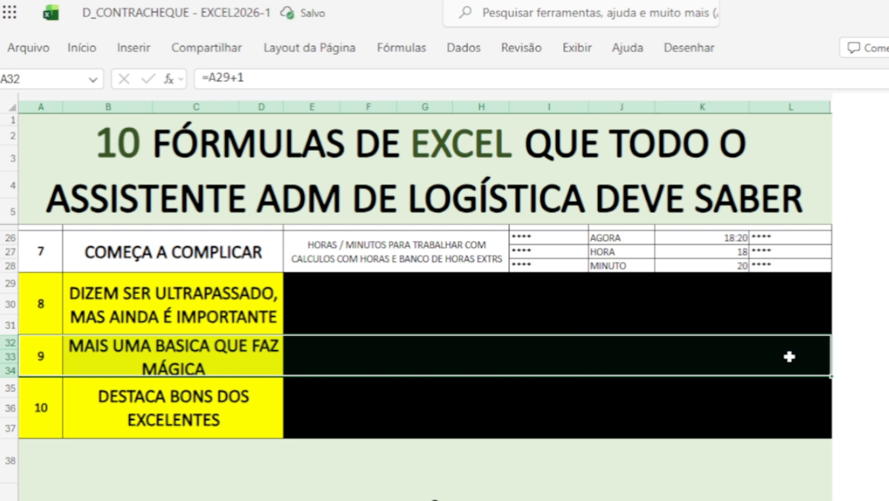
click(84, 52)
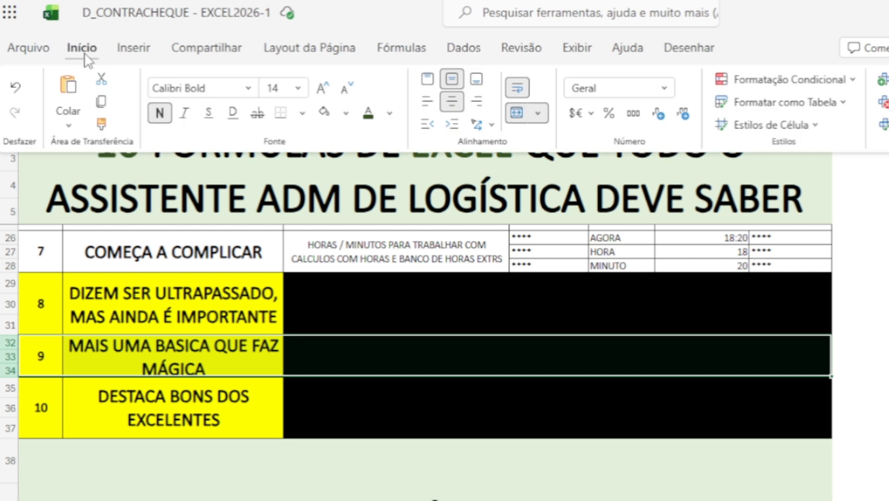
click(324, 120)
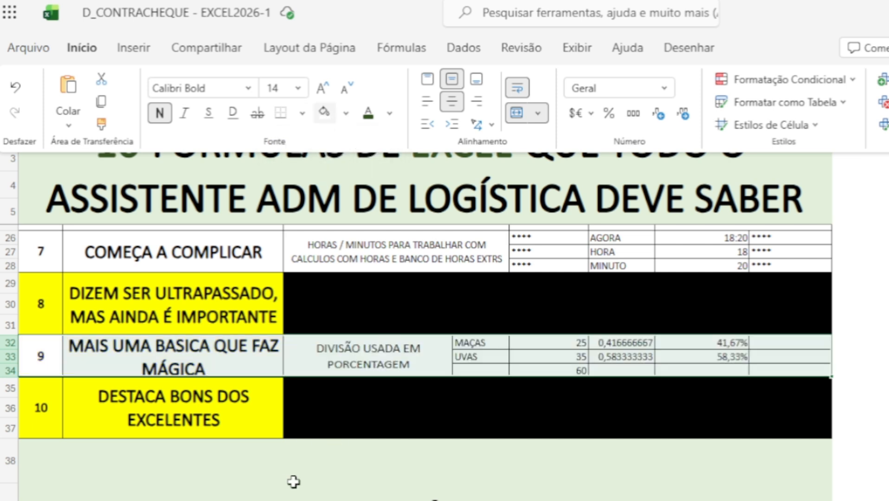
click(349, 410)
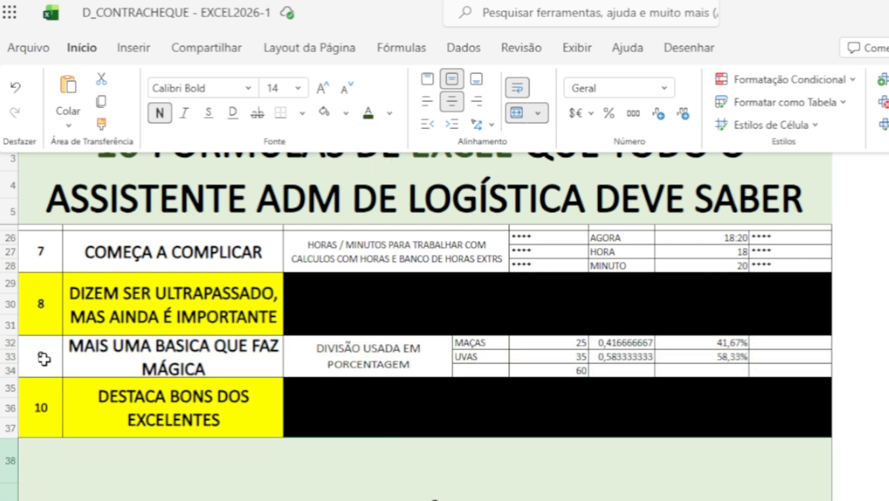
Set the MAÇAS quantity in I32 to 50 and check the recalculated total in I34 and percentages in K32:K33.
click(337, 360)
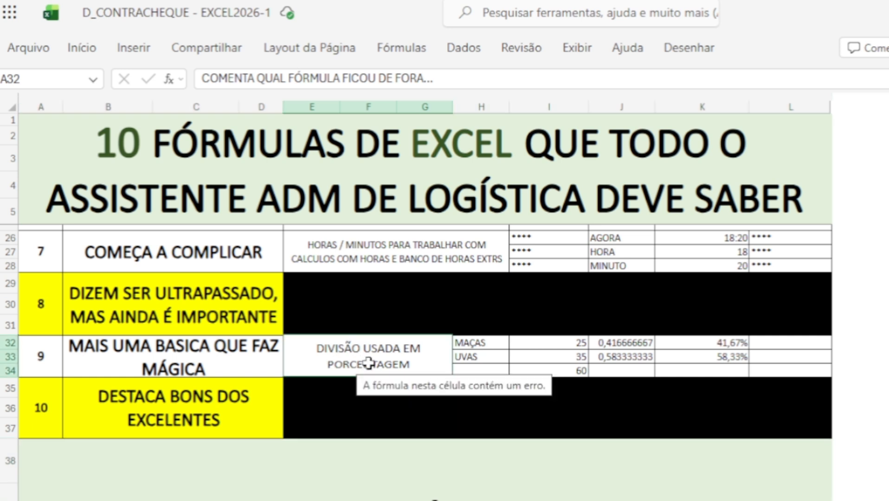
drag(553, 351, 566, 343)
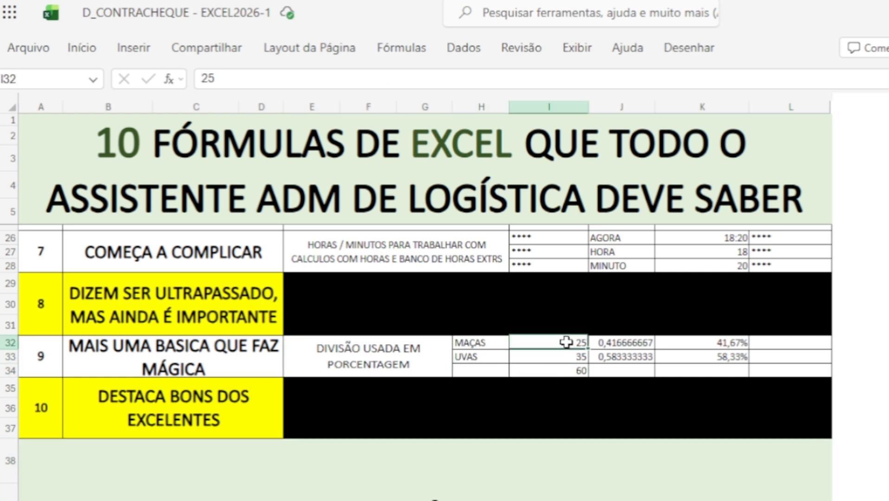
text(50)
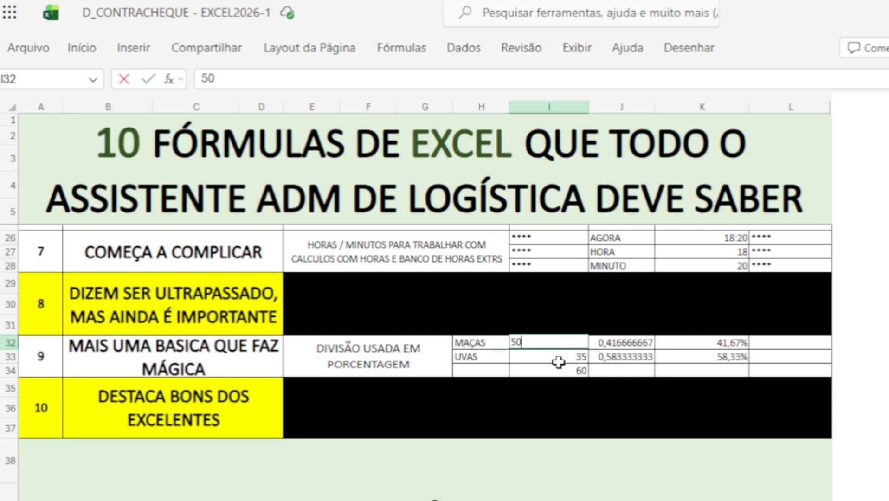
key(Return)
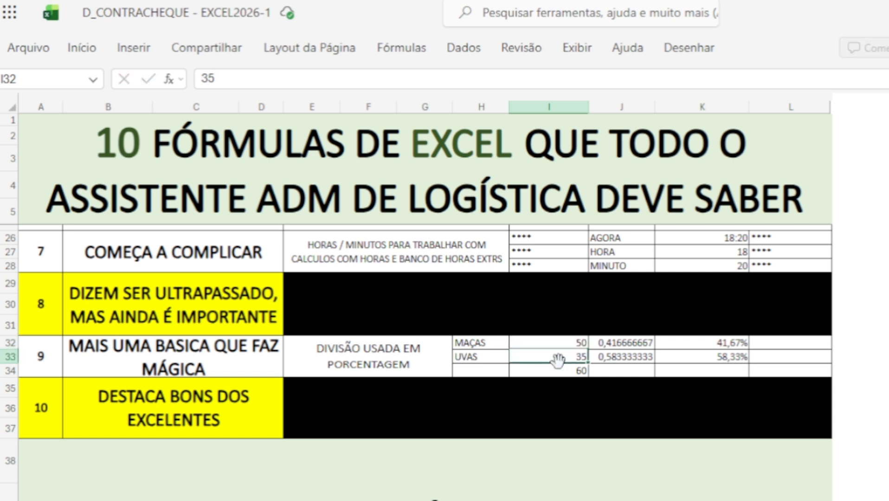
click(580, 372)
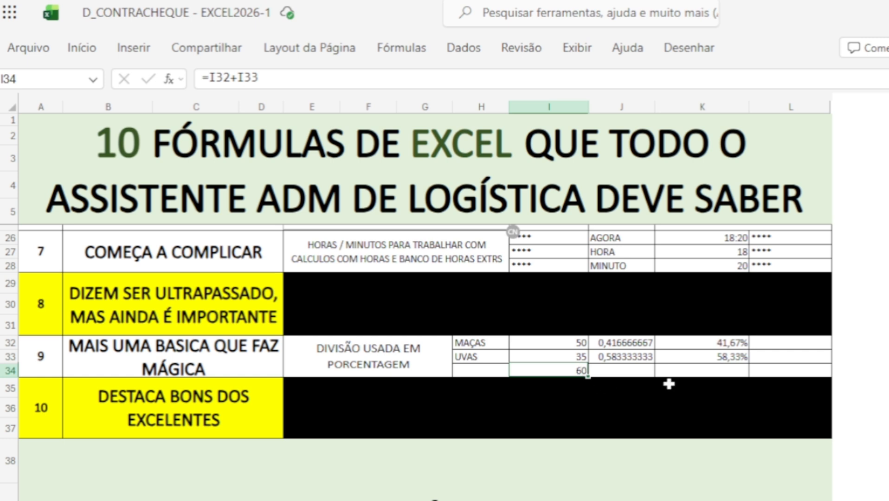
click(633, 368)
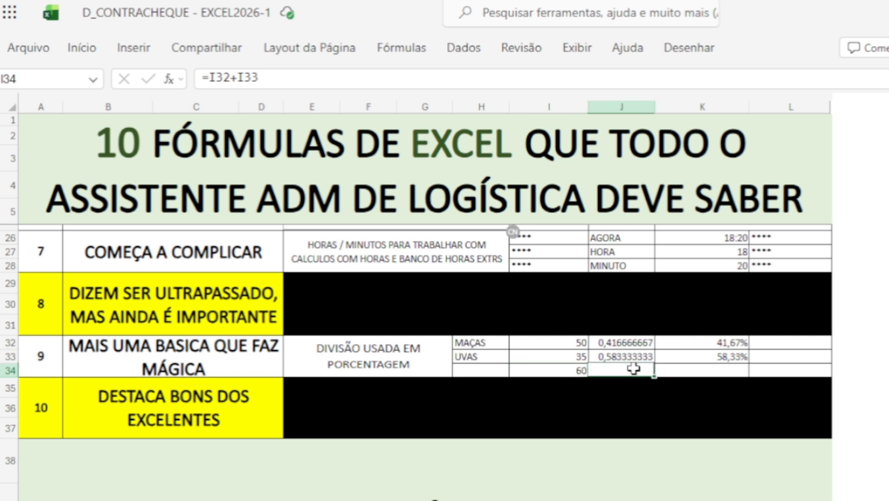
click(799, 370)
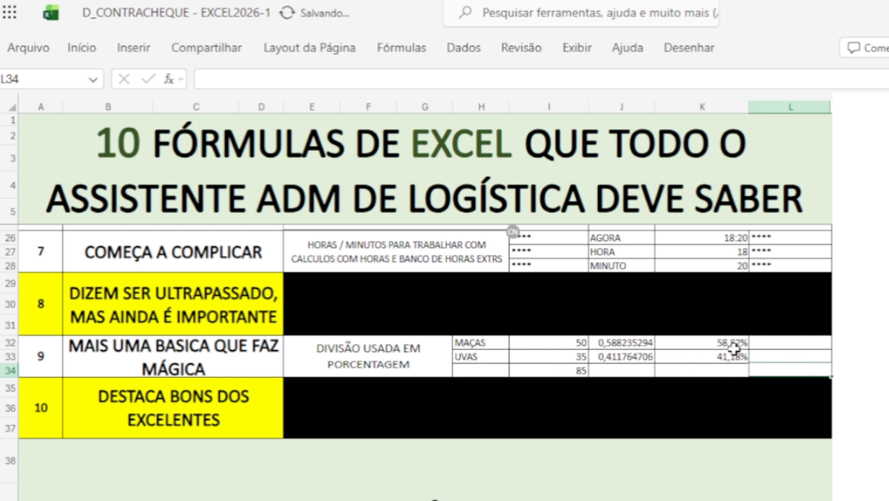
drag(735, 348, 735, 356)
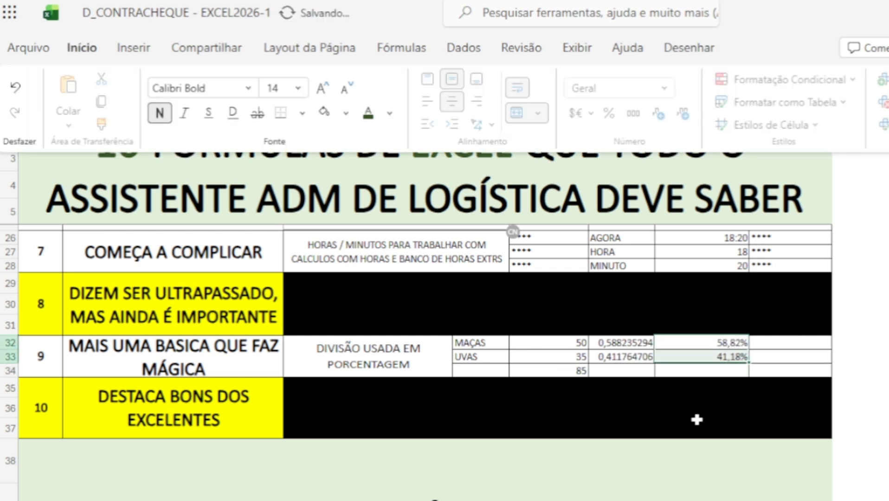
Clear the yellow and black fill from the eighth formula's block, A29:L31.
click(435, 453)
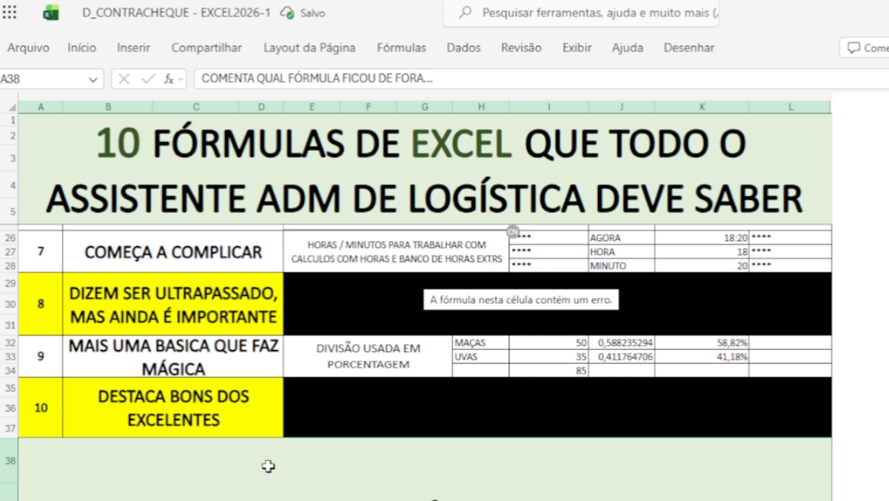
click(208, 407)
click(183, 306)
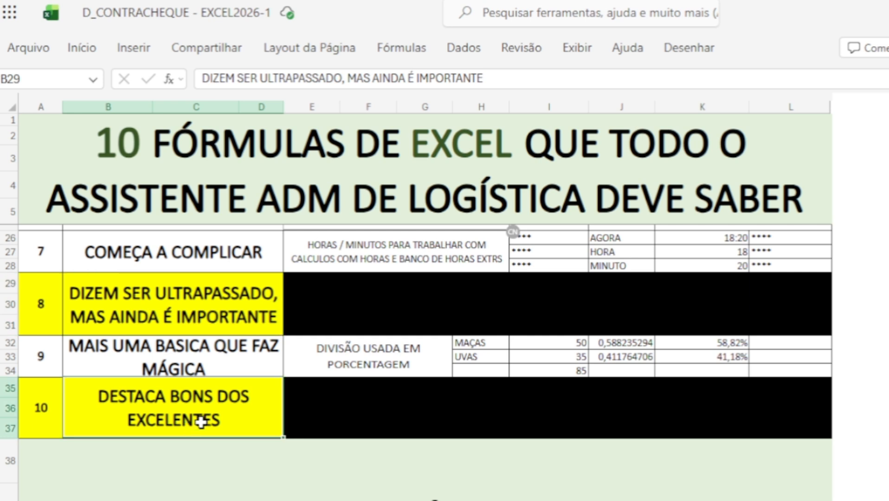
click(39, 303)
drag(552, 305, 824, 308)
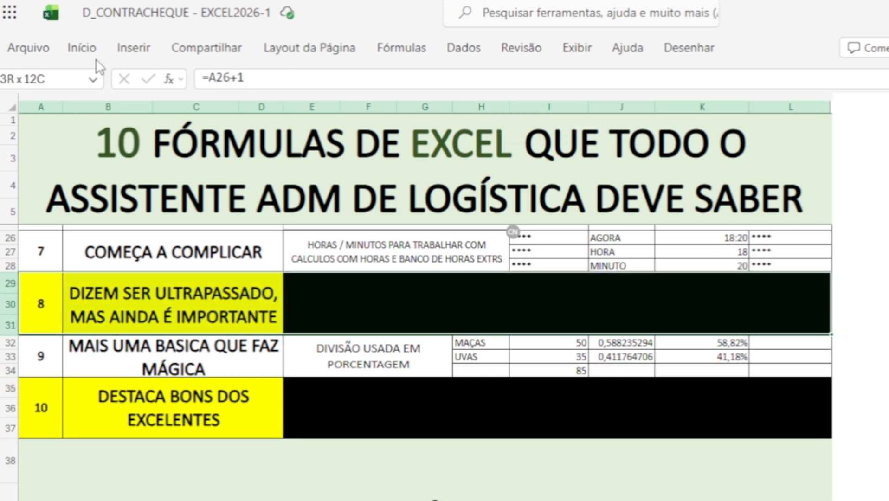
click(83, 51)
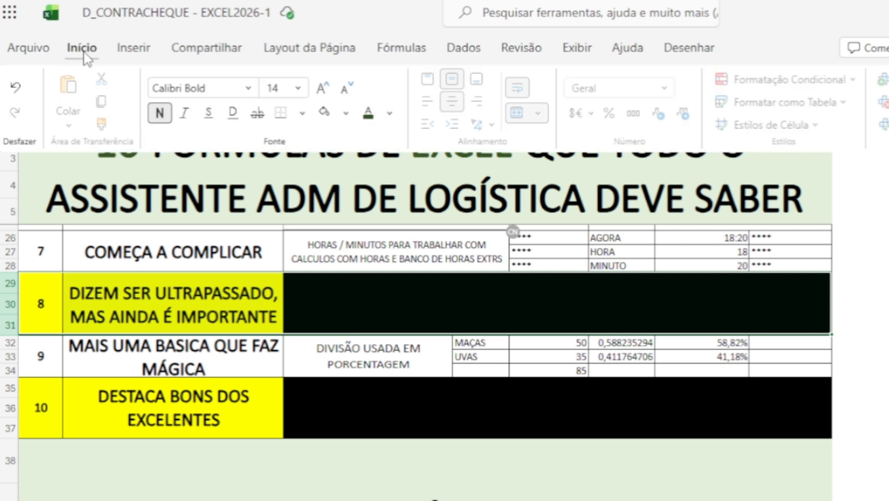
click(324, 113)
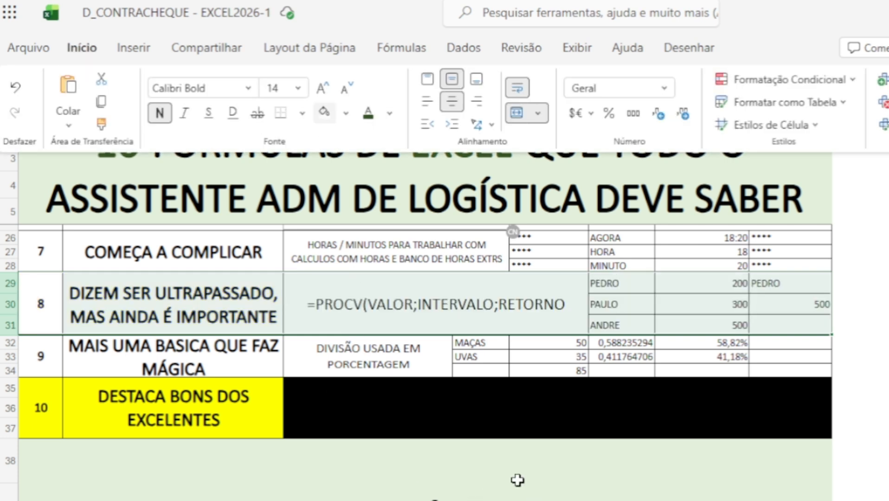
Replace the lookup name in L29 with the name listed in J31 to test the PROCV example.
click(414, 322)
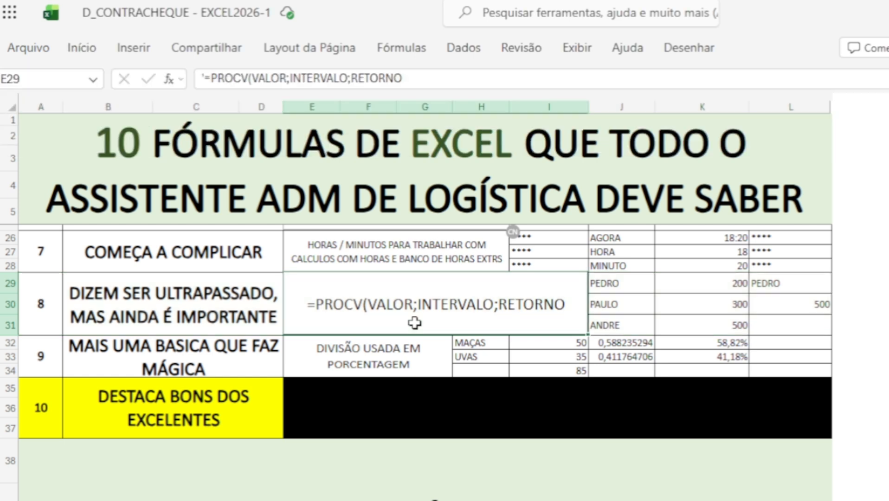
click(627, 284)
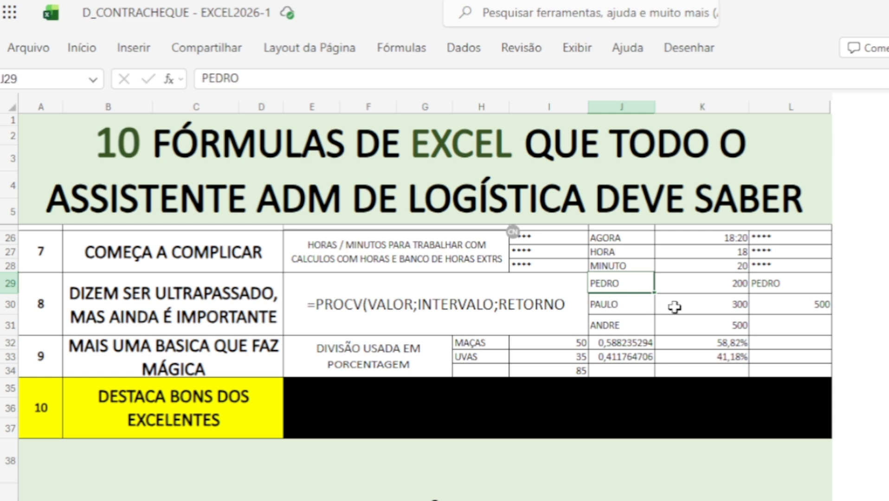
click(798, 284)
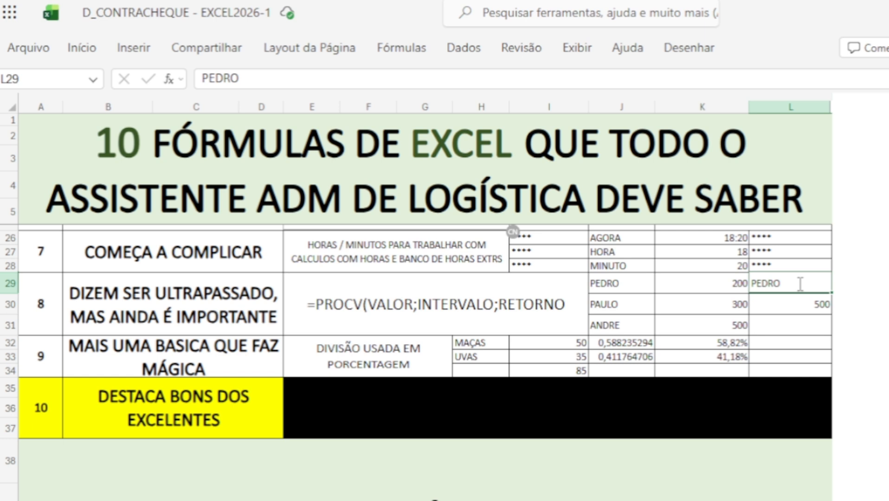
text(ABNDRE)
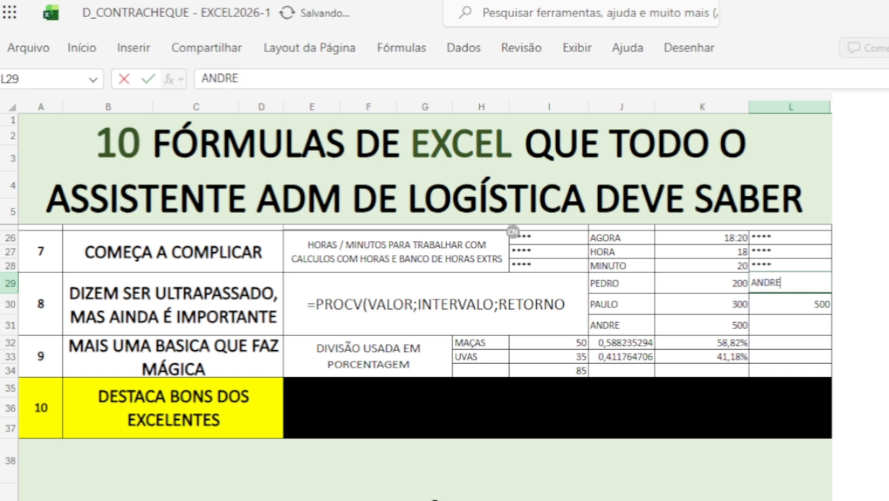
key(ctrl+Return)
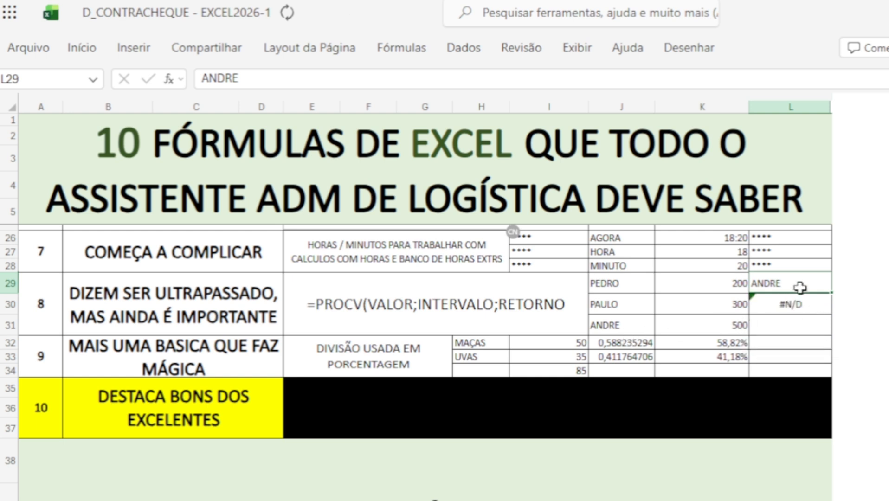
Examine the PROCV formula in L30 and the cell ranges its arguments refer to.
click(801, 304)
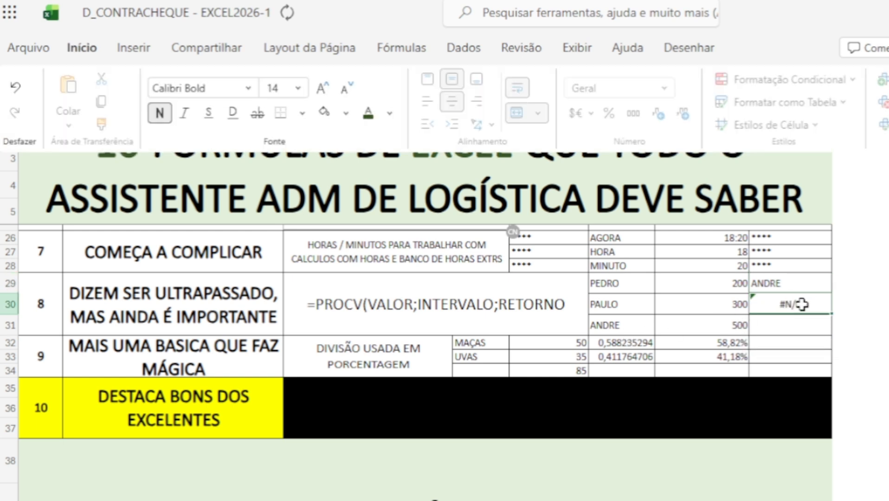
click(802, 304)
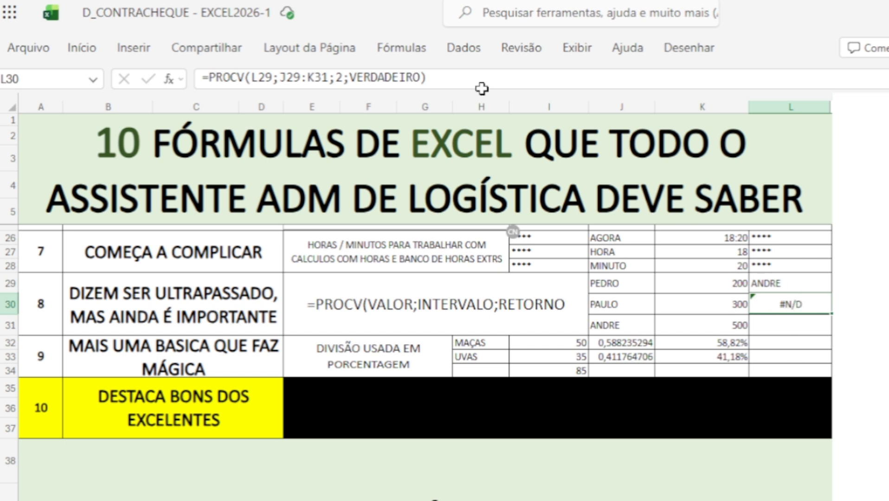
click(446, 76)
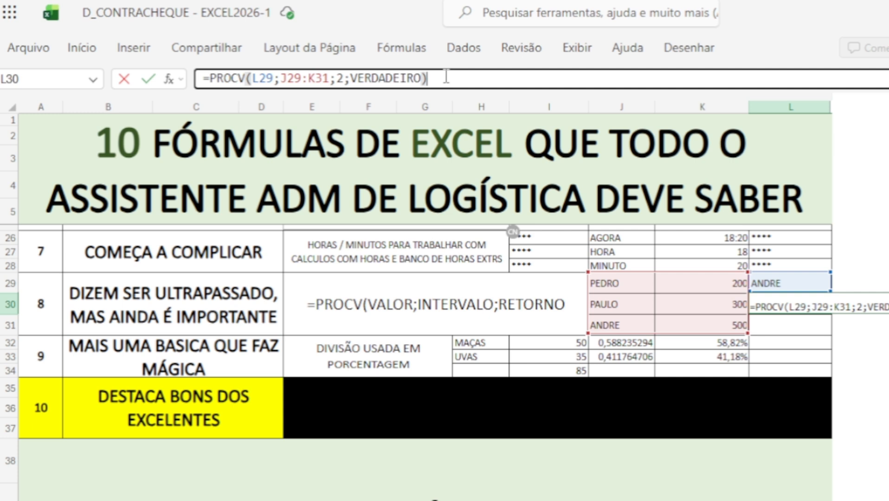
key(Return)
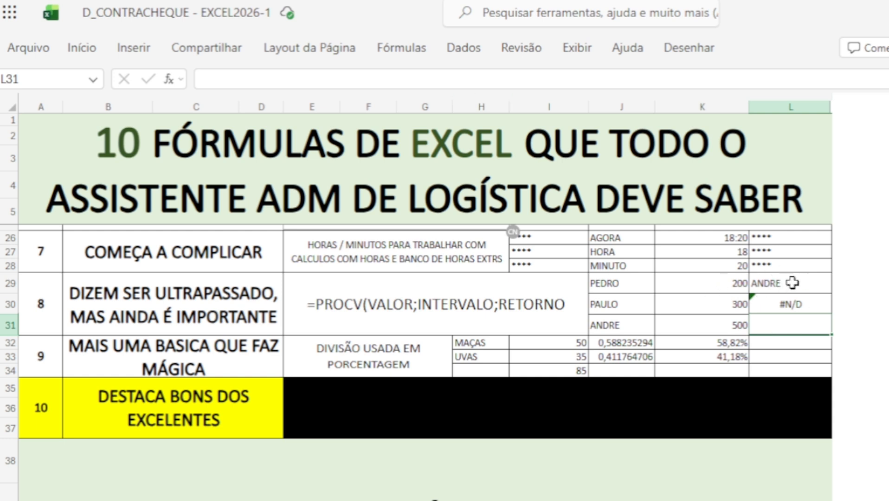
Change the lookup name in L29 to the name listed in J30.
click(792, 283)
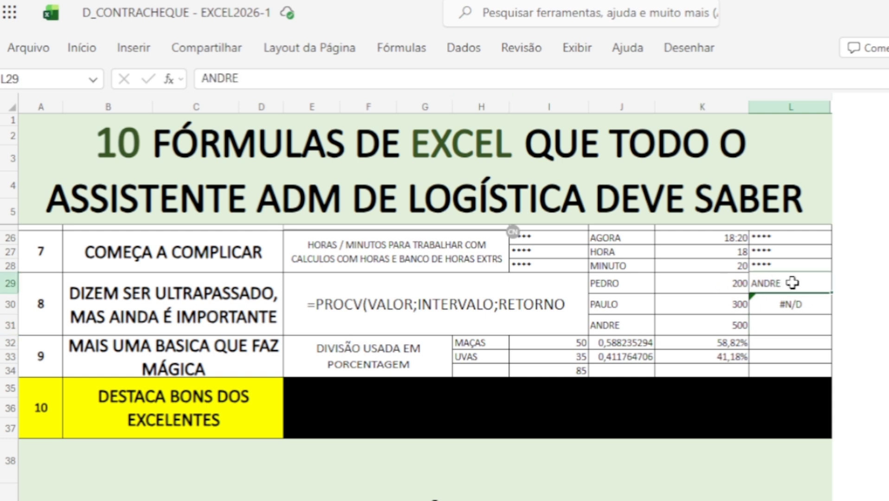
text(PAULO)
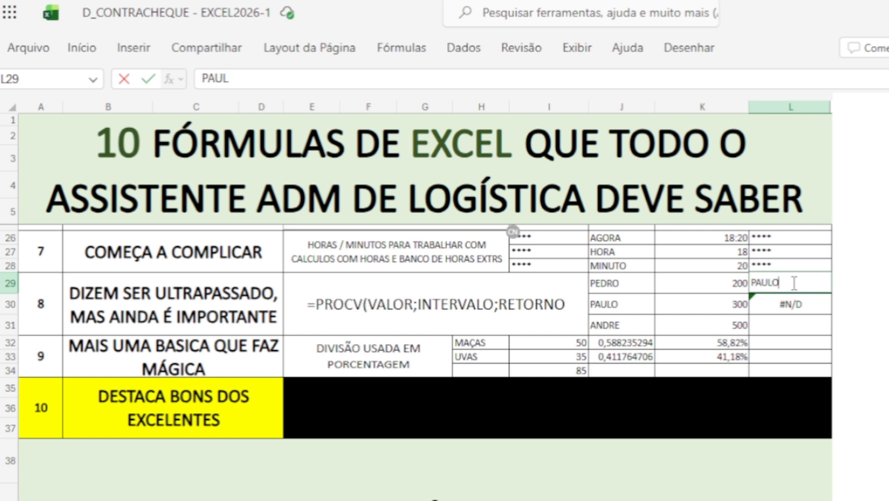
key(Return)
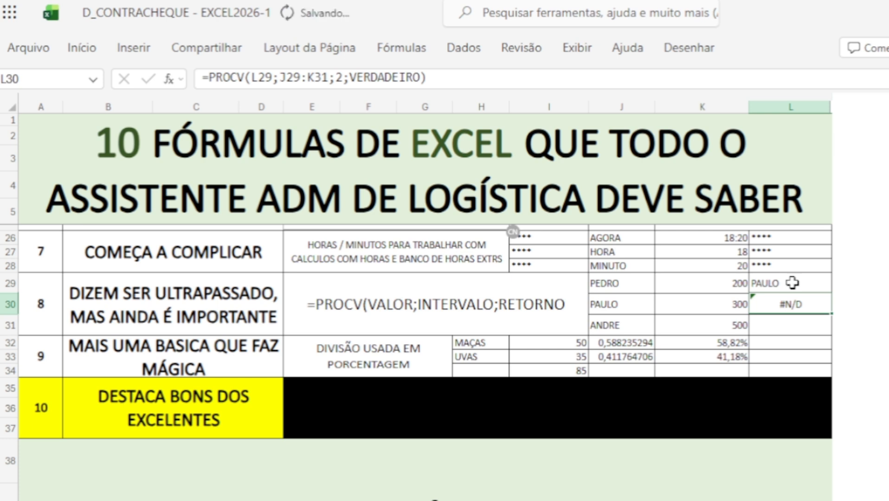
Rewrite the lookup in L30 as =PROCV(L29;J29:K31;2;0, picking L29 as the value and J29:K31 as the table.
text(=P)
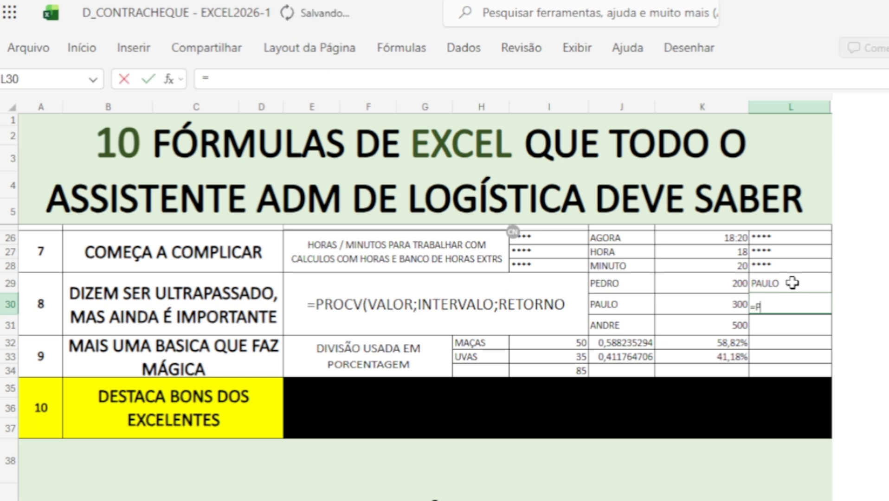
text(ROCV)
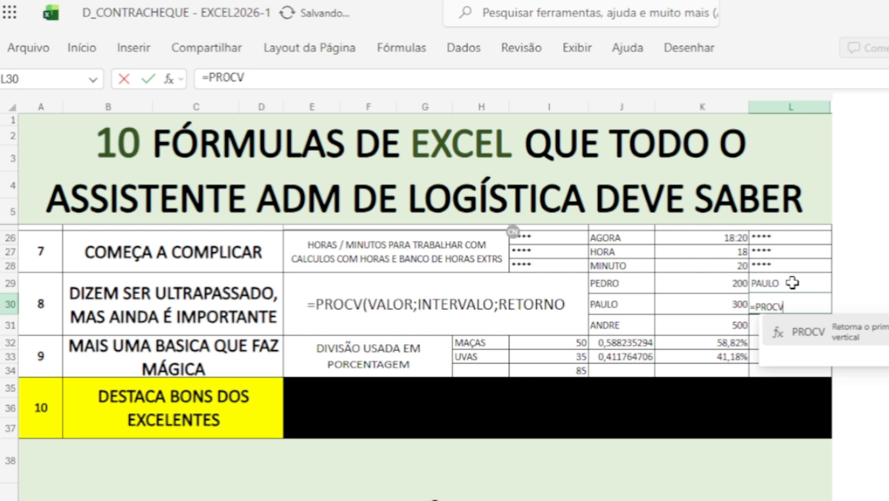
text(()
click(791, 283)
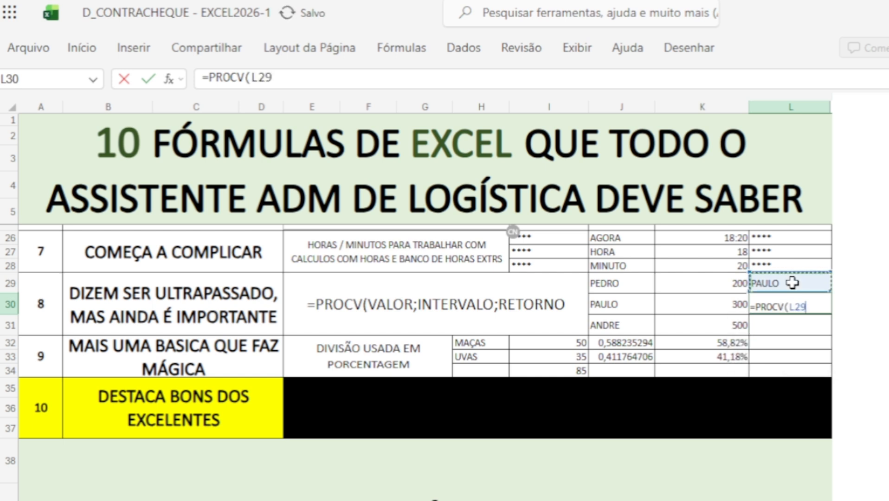
text(;)
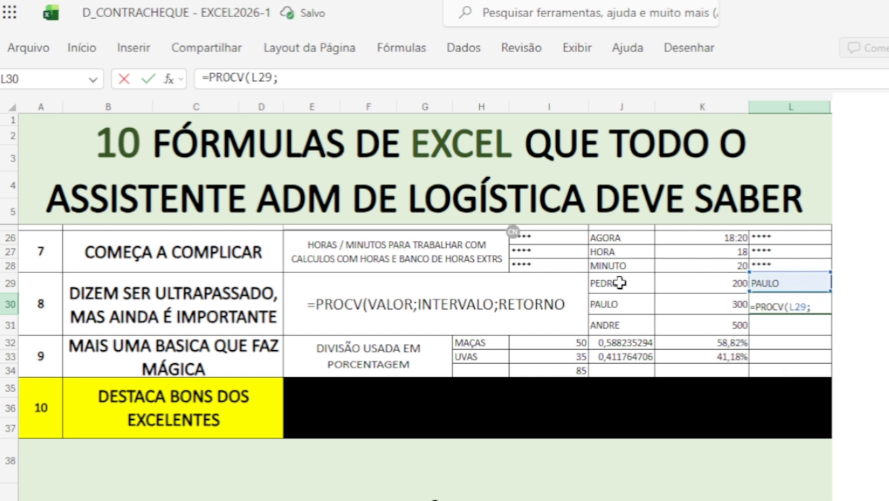
drag(619, 282, 671, 324)
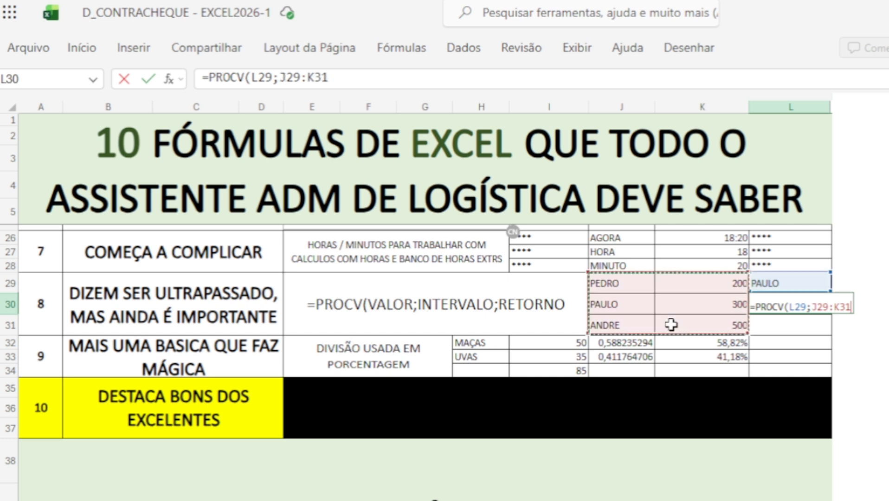
text(;2)
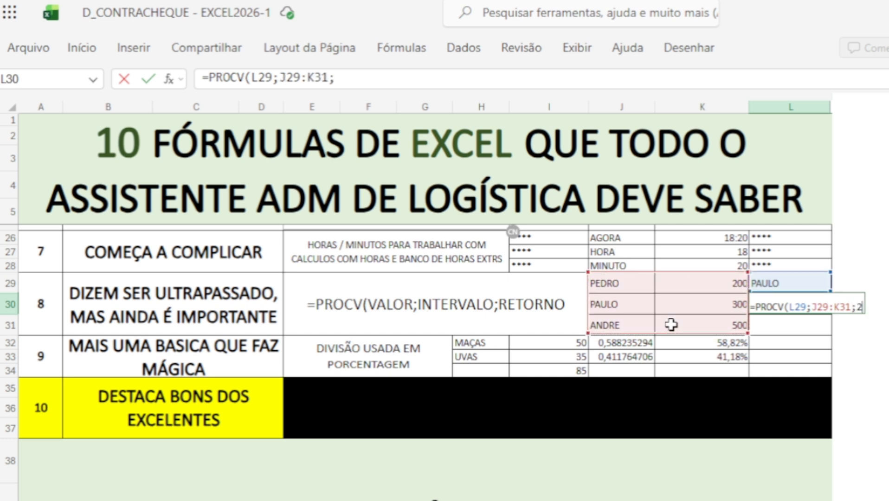
text())
key(Return)
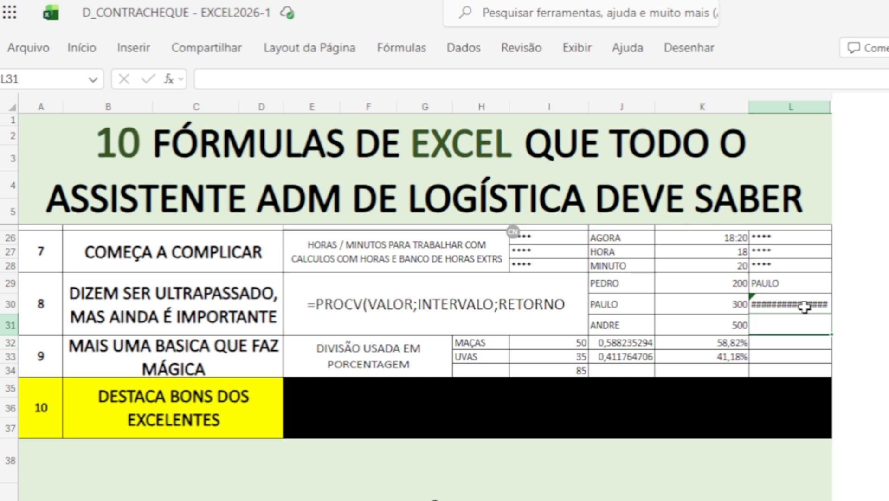
Add the missing closing parenthesis to the L30 formula so it reads =PROCV(L29;J29:K31;2;0).
click(804, 306)
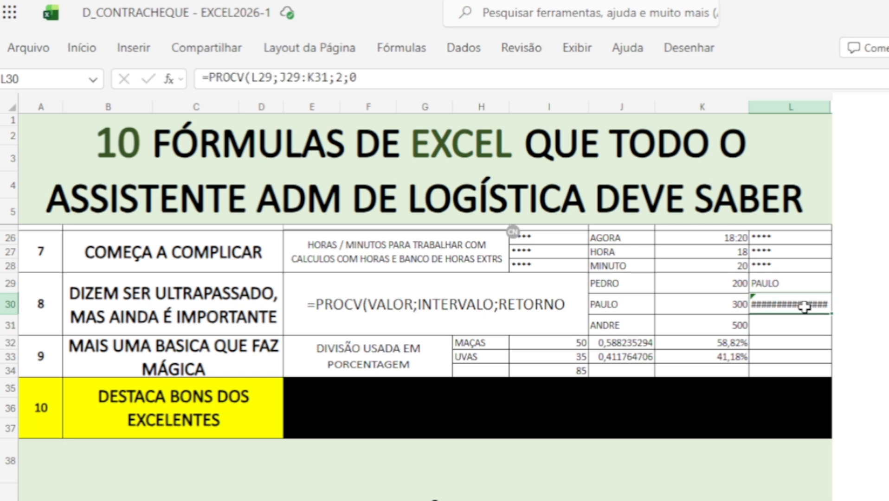
click(408, 80)
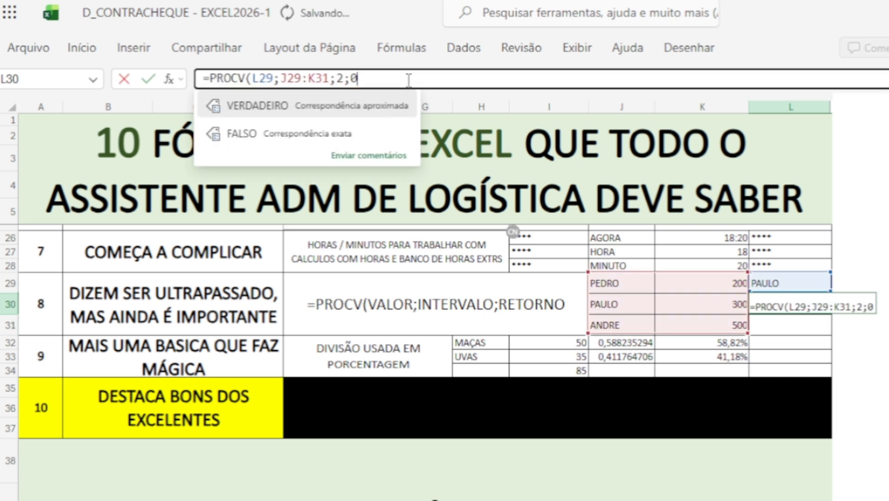
text())
key(Return)
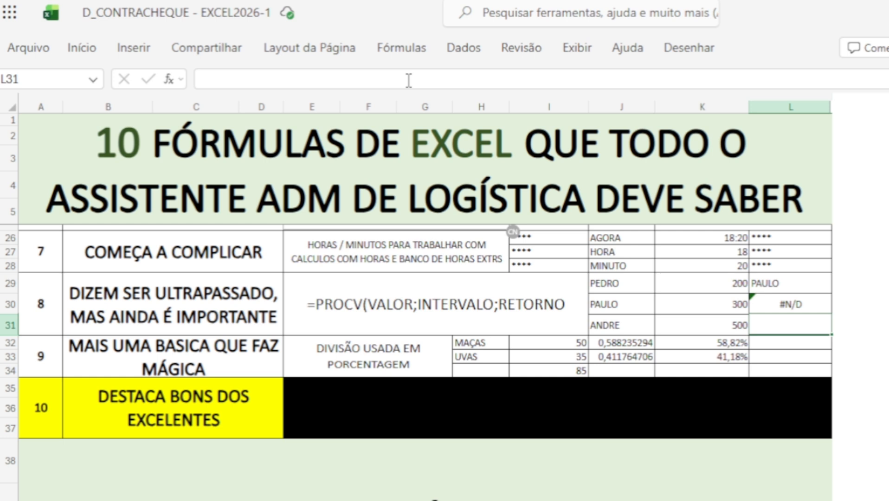
Re-enter the name in J30 so that it matches the lookup name in L29.
click(412, 57)
click(793, 304)
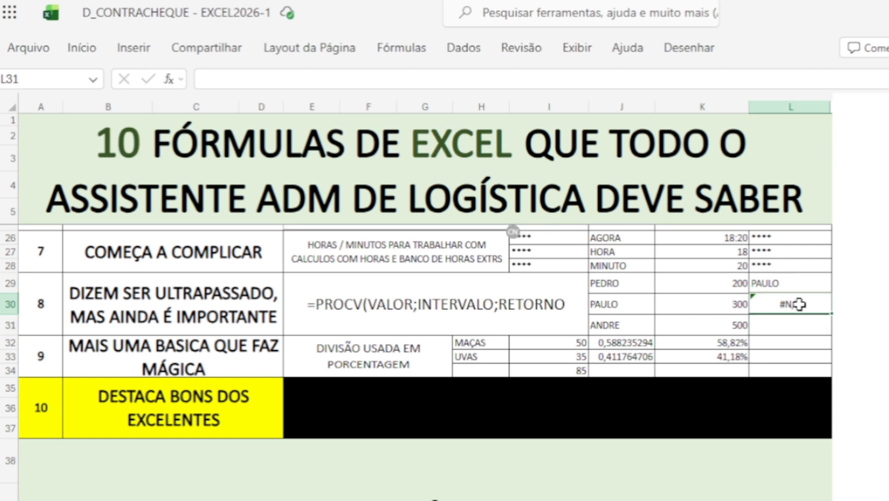
click(619, 304)
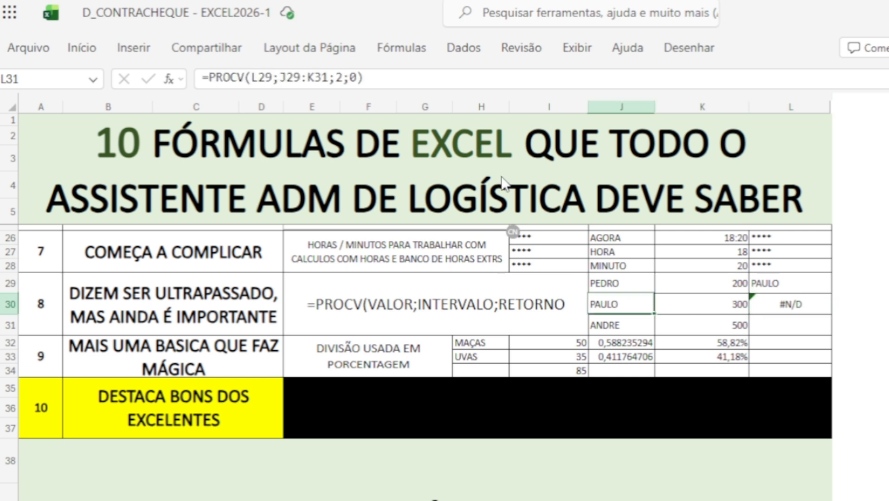
click(263, 79)
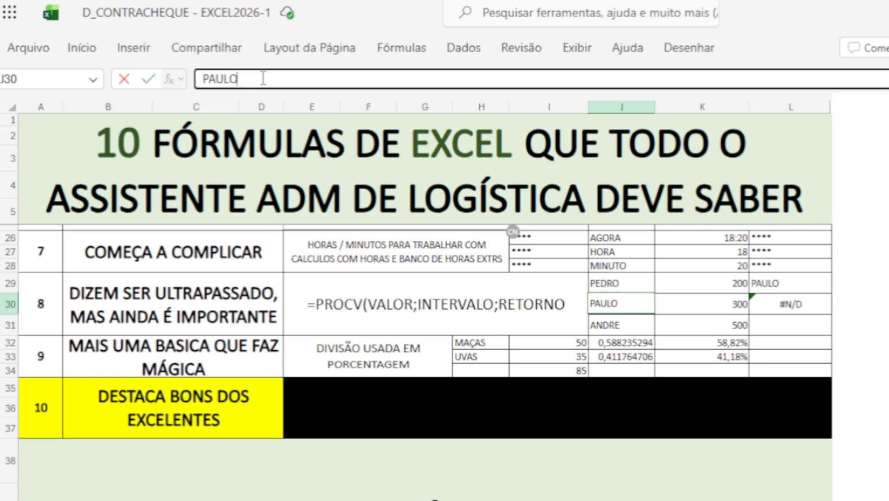
key(Return)
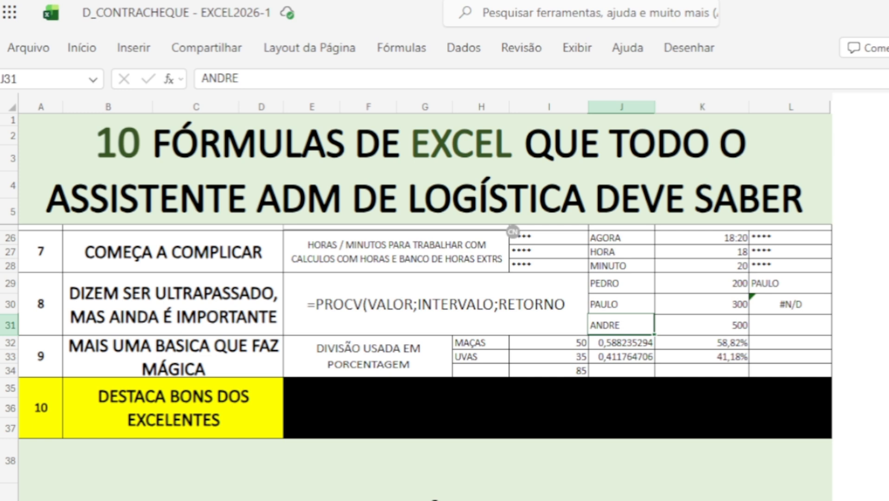
click(799, 353)
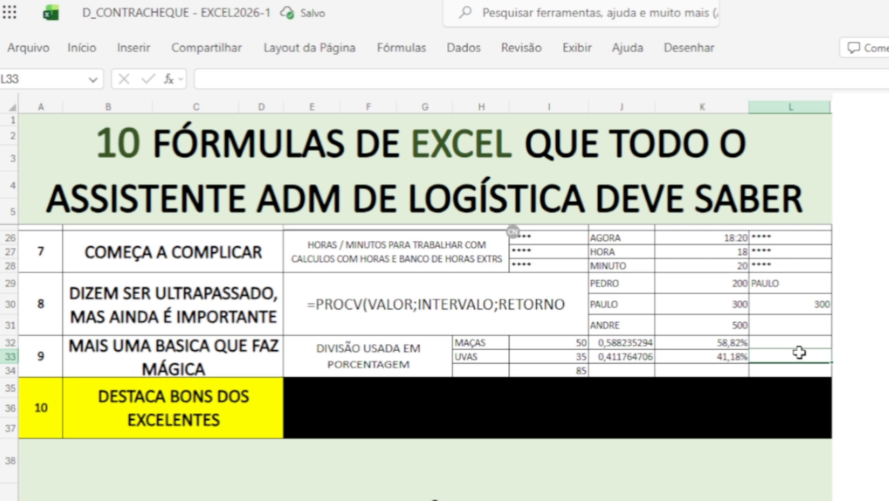
Reveal block 10 by replacing the yellow and black fill of A35:L37 with white.
click(30, 411)
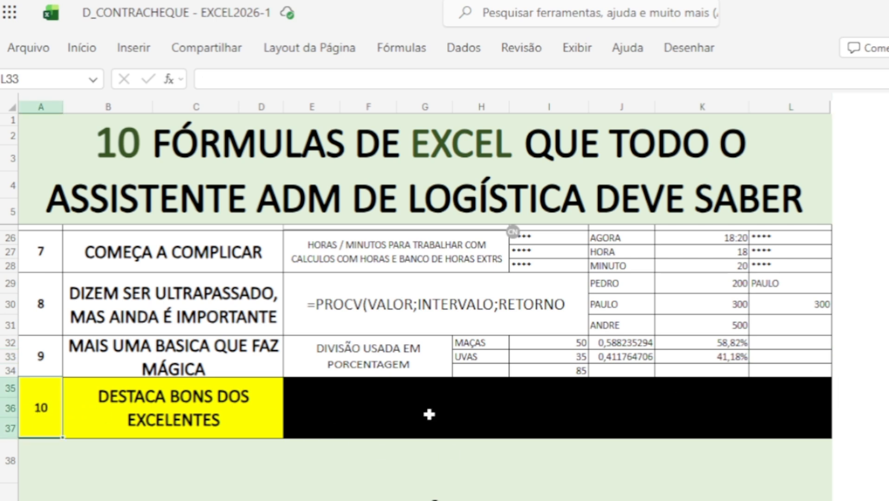
drag(429, 414, 797, 416)
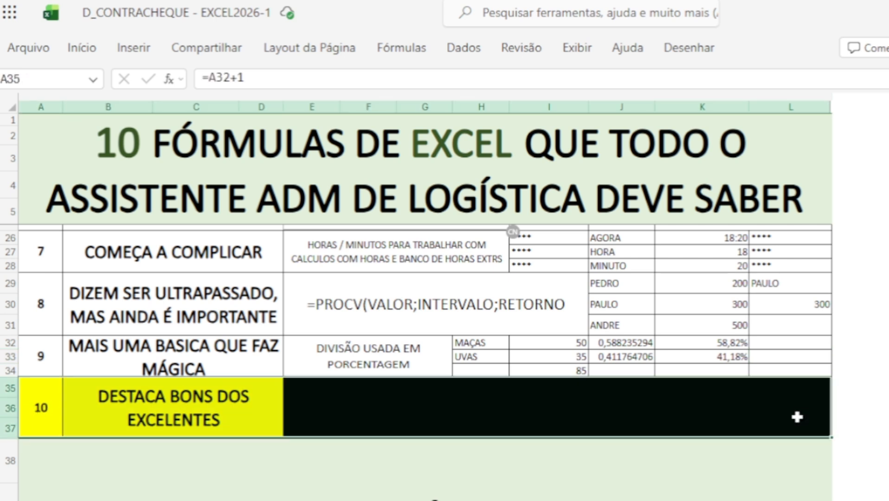
click(80, 47)
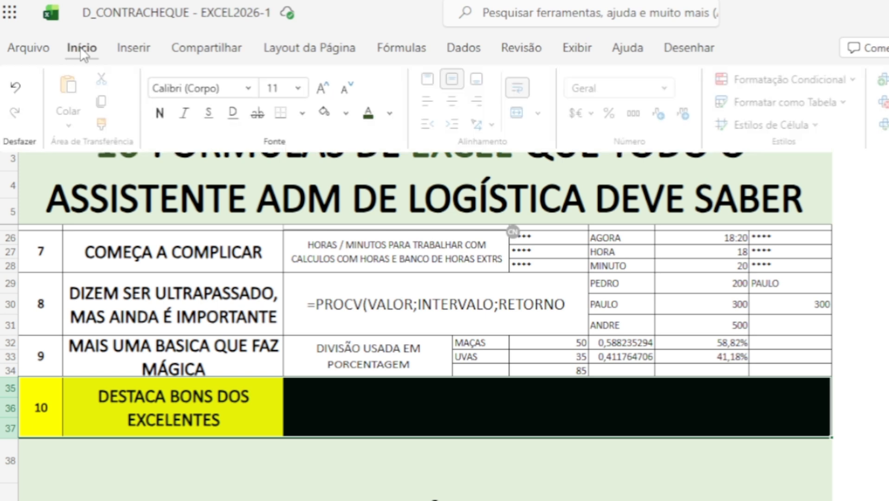
click(324, 113)
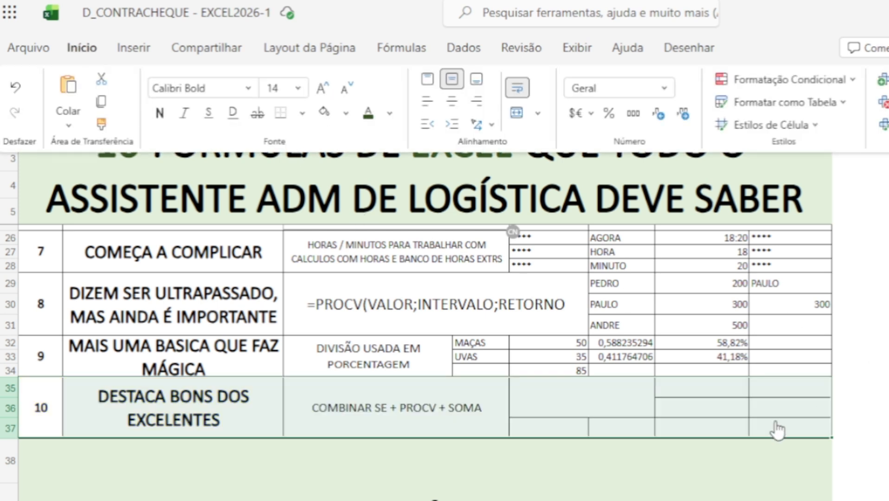
Apply the green font colour to the example cells I35:L37 of block 10.
click(368, 113)
click(368, 106)
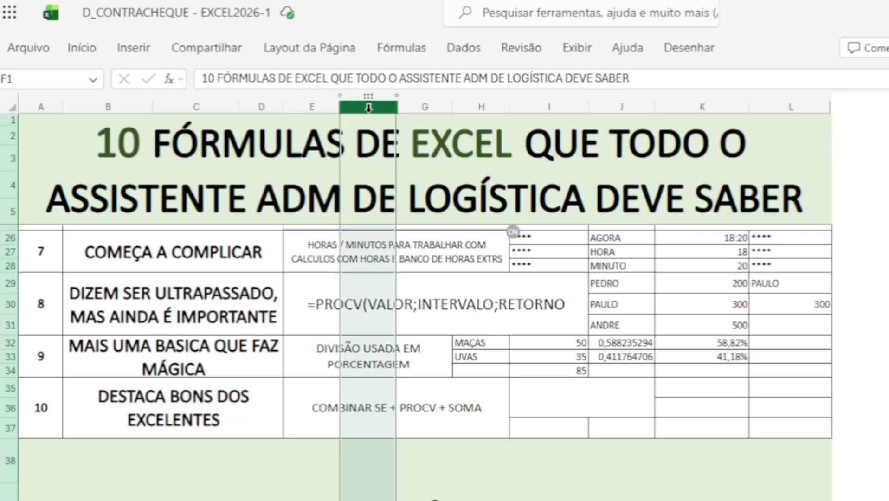
click(664, 478)
drag(587, 405, 819, 420)
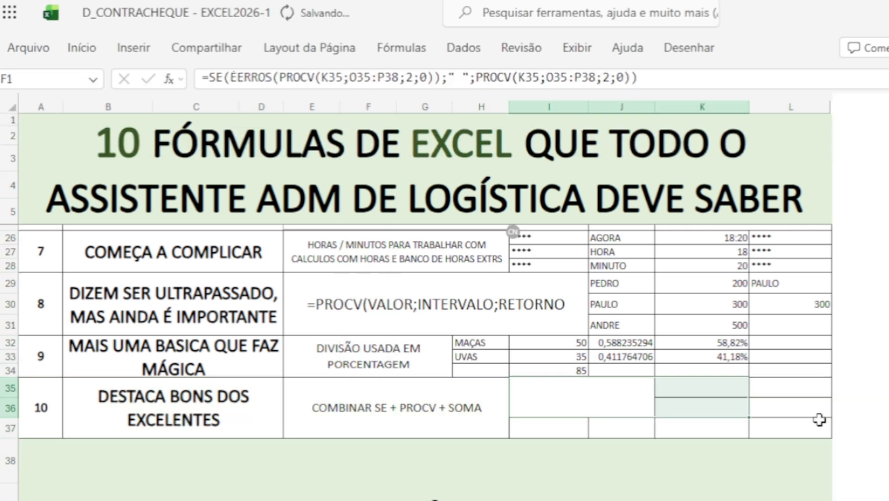
click(82, 47)
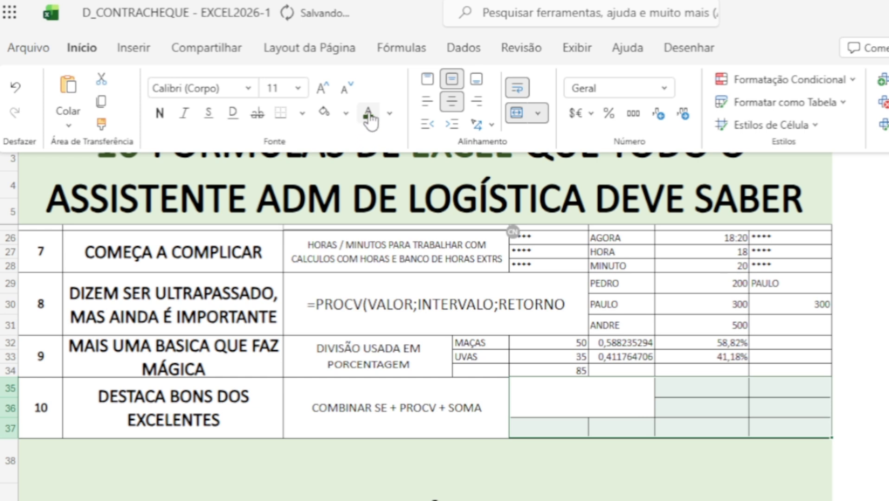
click(610, 412)
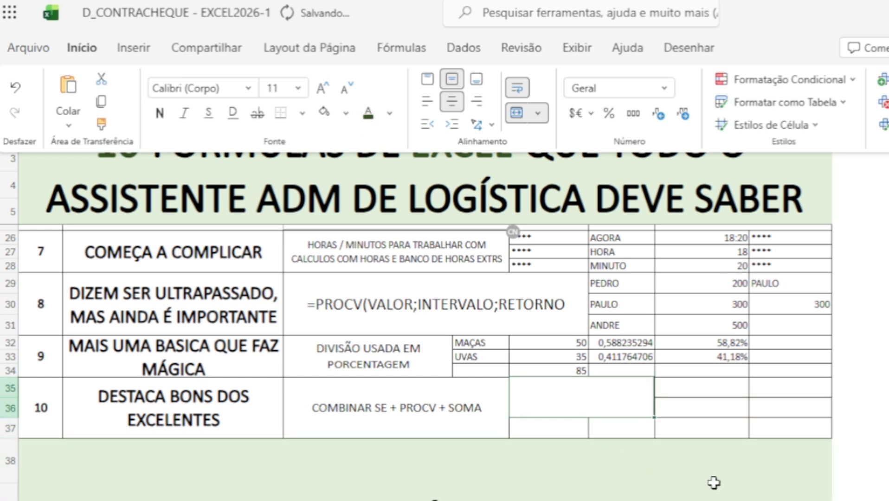
Examine the combined SE and PROCV formula in I35 and browse the sheet for its lookup table O35:P38.
click(619, 399)
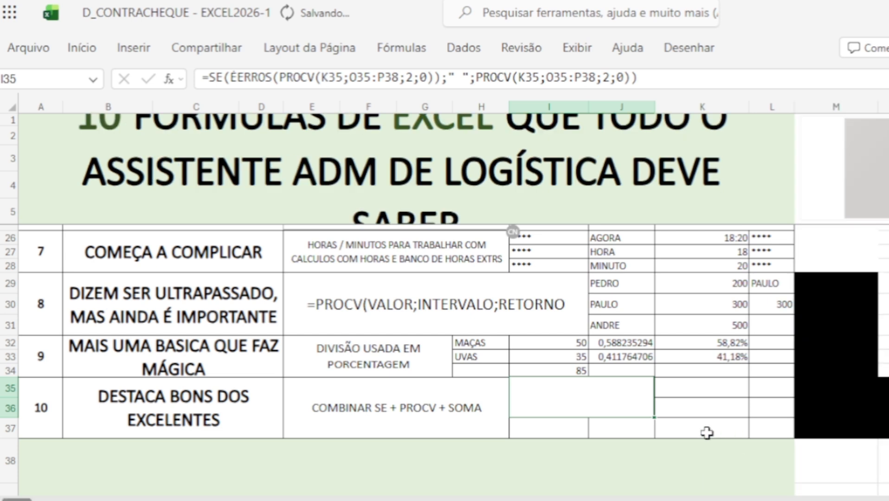
scroll(454, 297, right, 5)
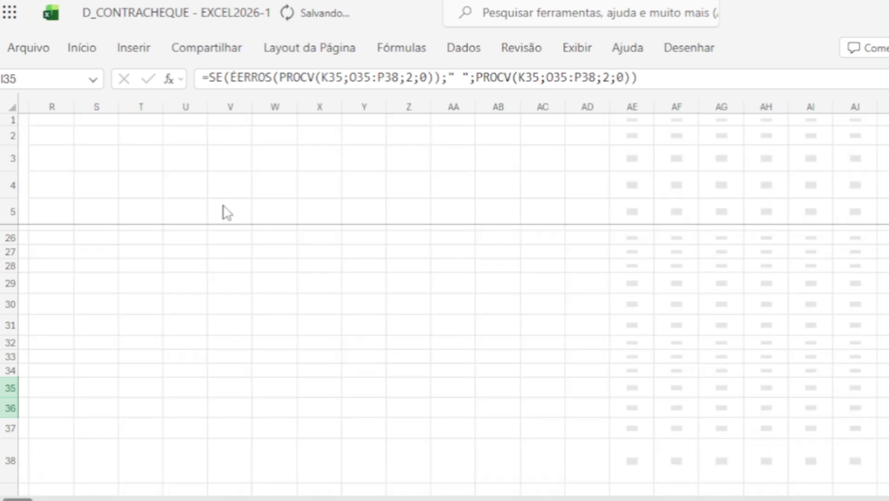
click(115, 326)
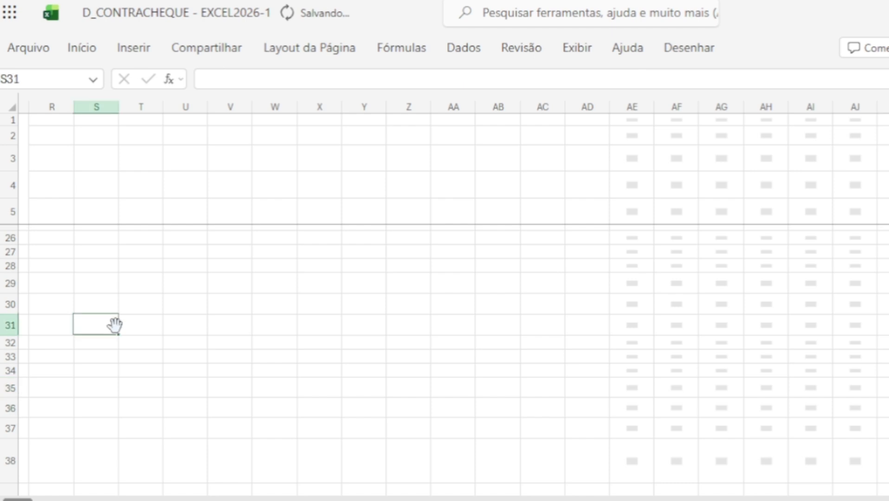
key(Left)
key(Left)
key(Left)
key(Left)
key(Left)
key(Left)
key(Left)
key(Left)
key(Left)
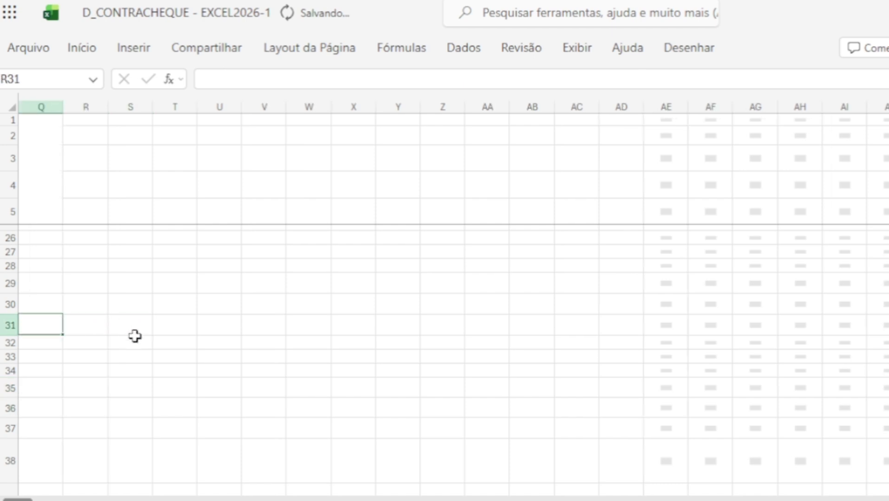
key(Home)
scroll(140, 333, up, 7)
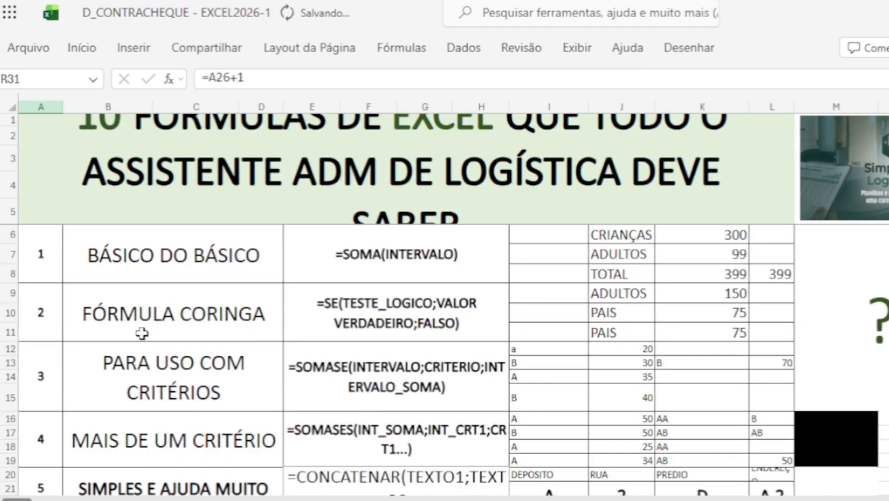
scroll(155, 325, down, 3)
scroll(160, 317, down, 7)
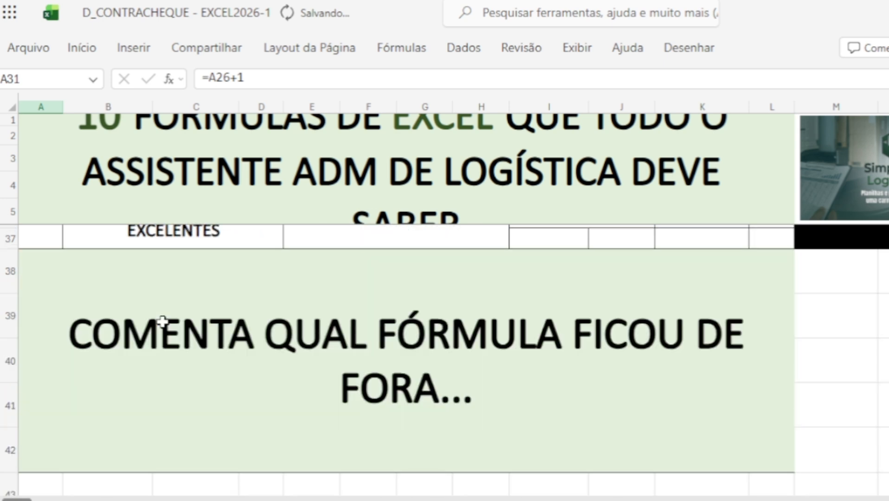
scroll(162, 317, up, 3)
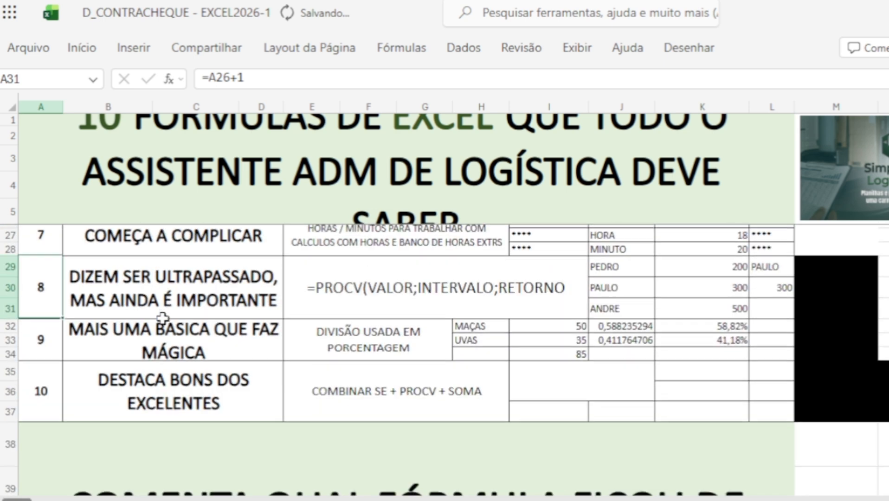
Replace the black fill beside blocks 9 and 10, from M32 across and down to row 37, with white.
scroll(163, 316, down, 2)
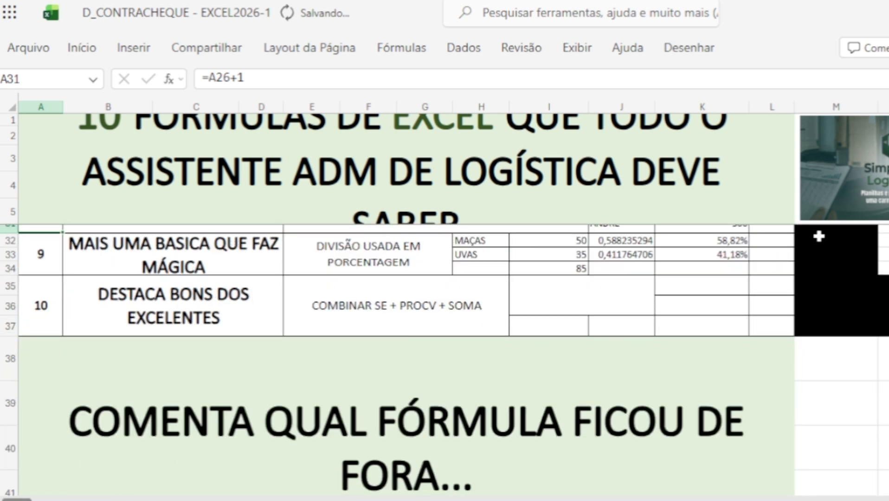
click(820, 245)
drag(826, 241, 885, 326)
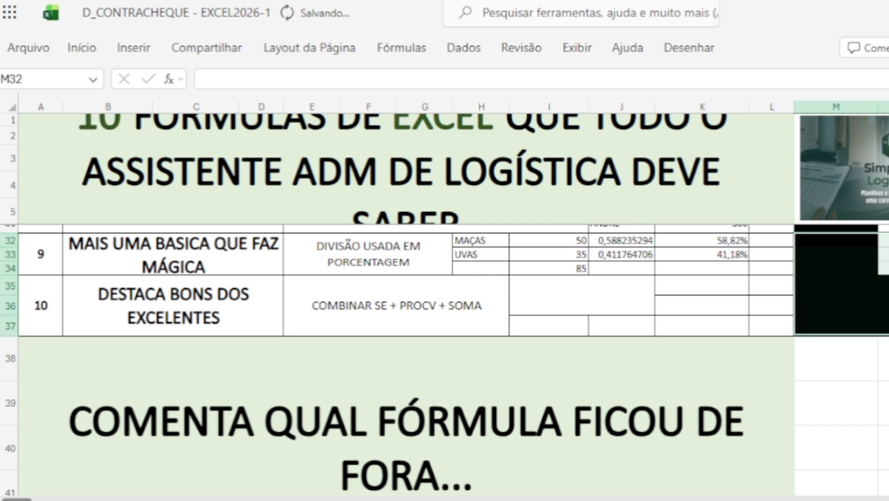
click(88, 49)
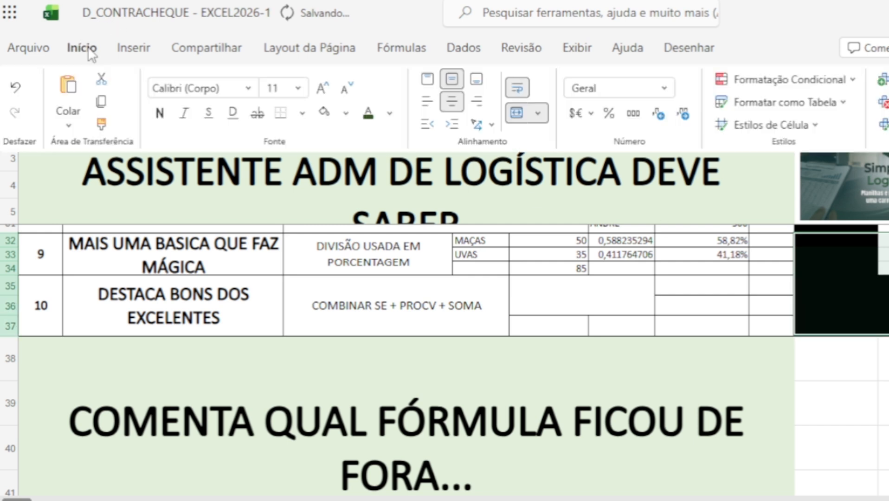
click(324, 113)
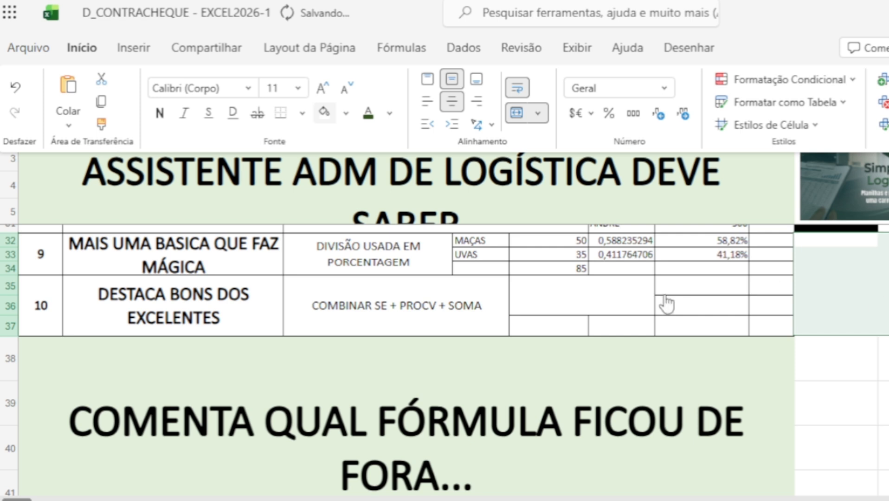
Compare the formula in I35 with the empty input cells beside it in column K.
click(582, 282)
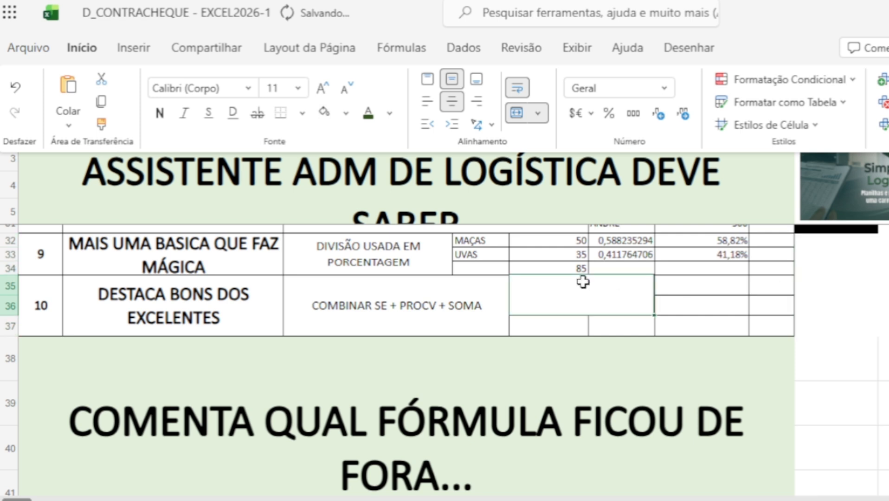
click(705, 324)
click(705, 325)
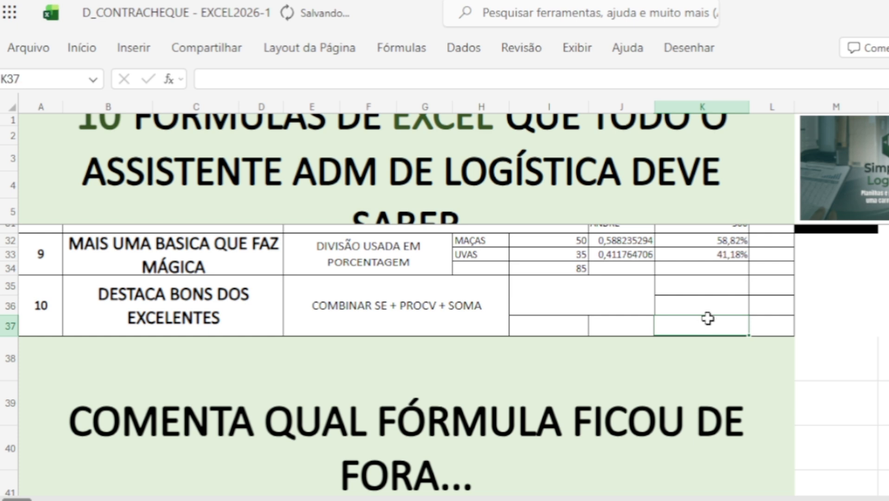
click(602, 299)
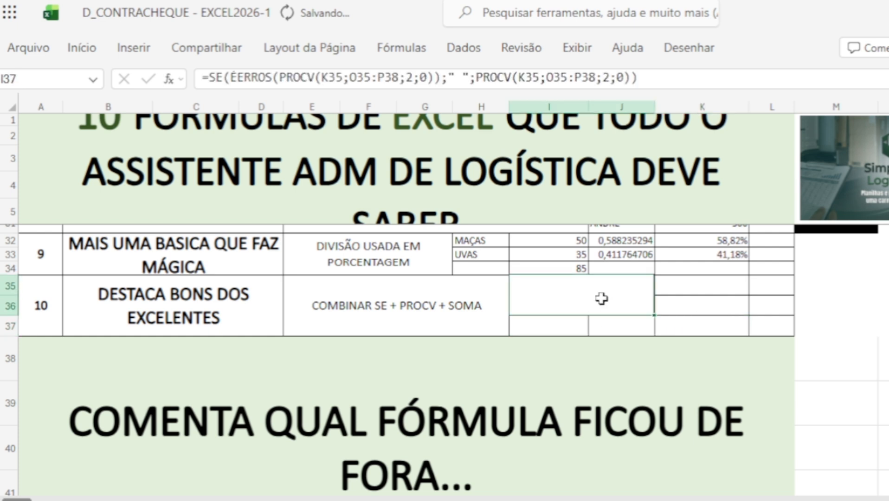
click(83, 47)
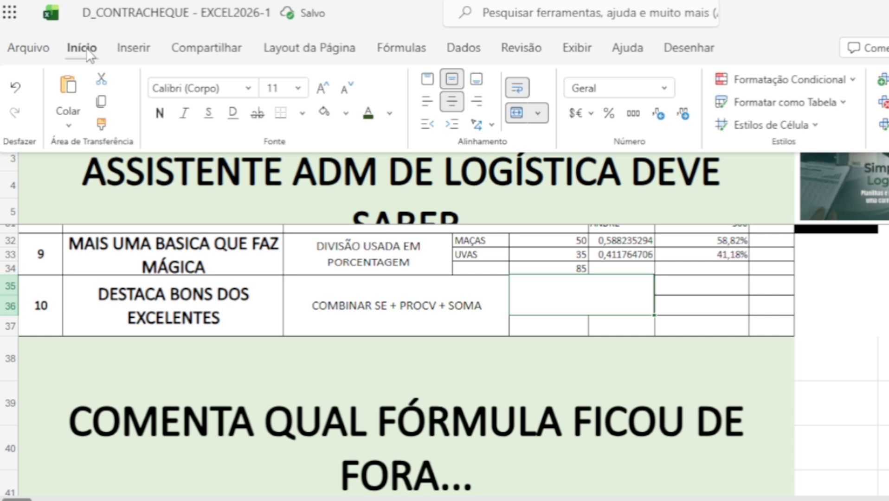
text(=)
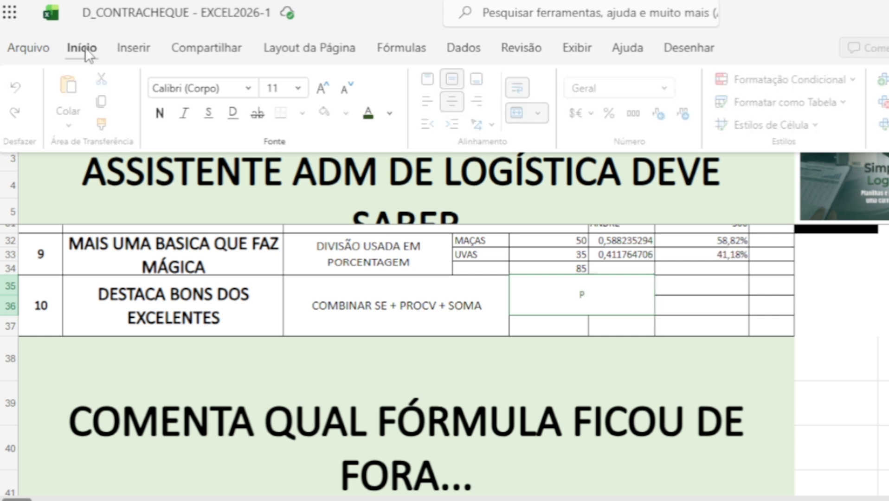
key(Escape)
Enter the name listed in J29 as the lookup value in K35 and check the formula result in I35.
click(666, 286)
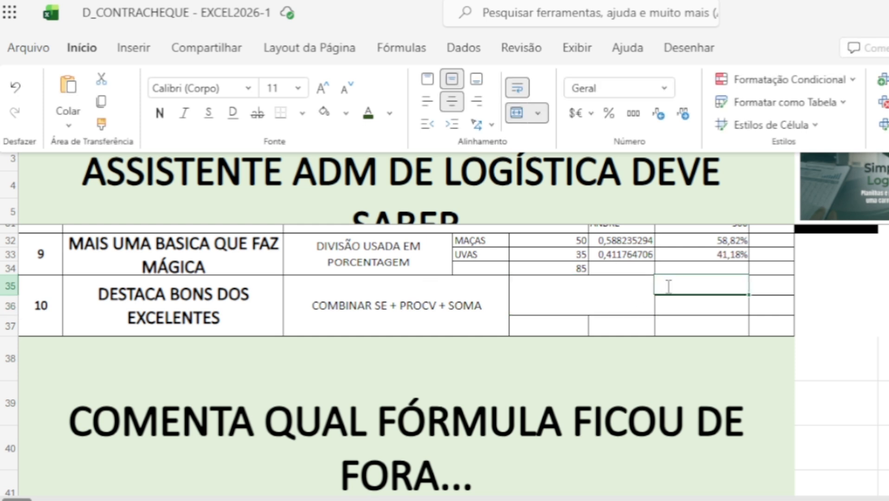
text(PEDRO)
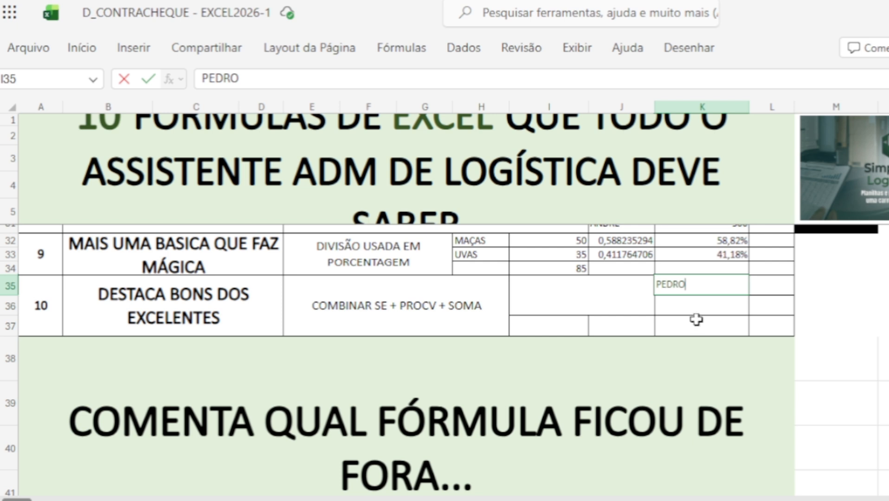
click(696, 319)
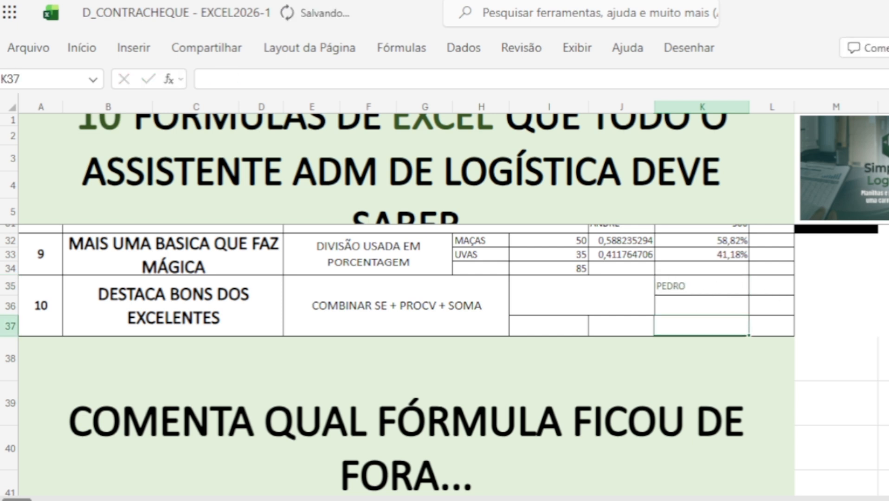
click(607, 289)
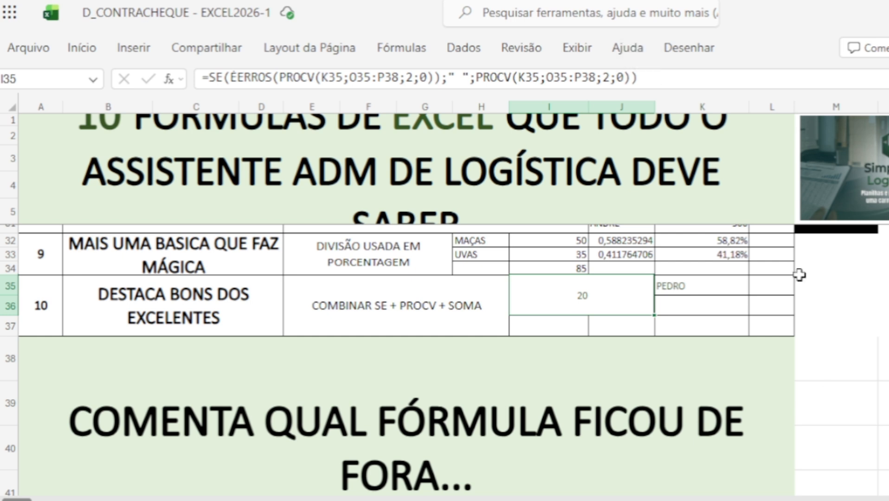
Replace the lookup value in K35 with a different listed name and check the formula result in I35.
click(680, 285)
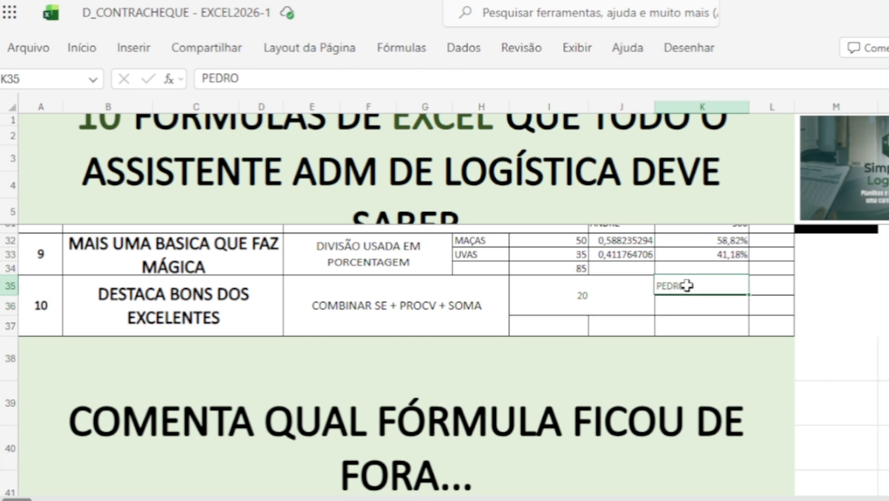
text(ANDRE)
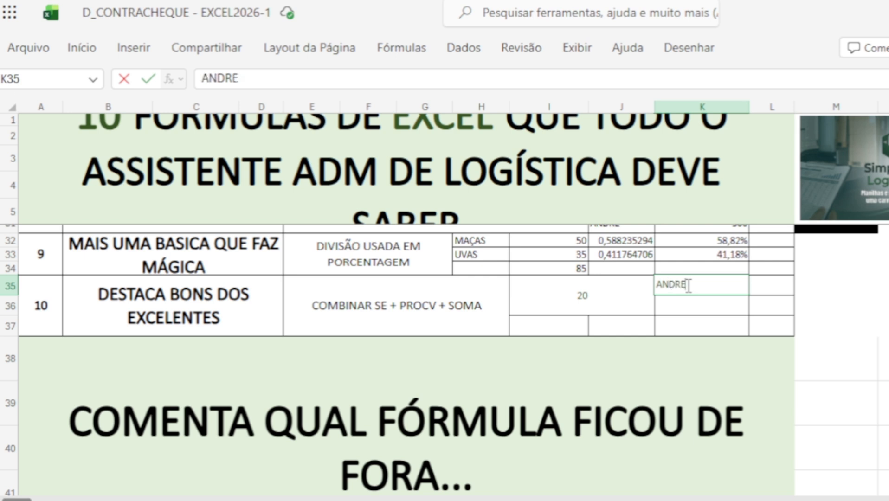
key(Return)
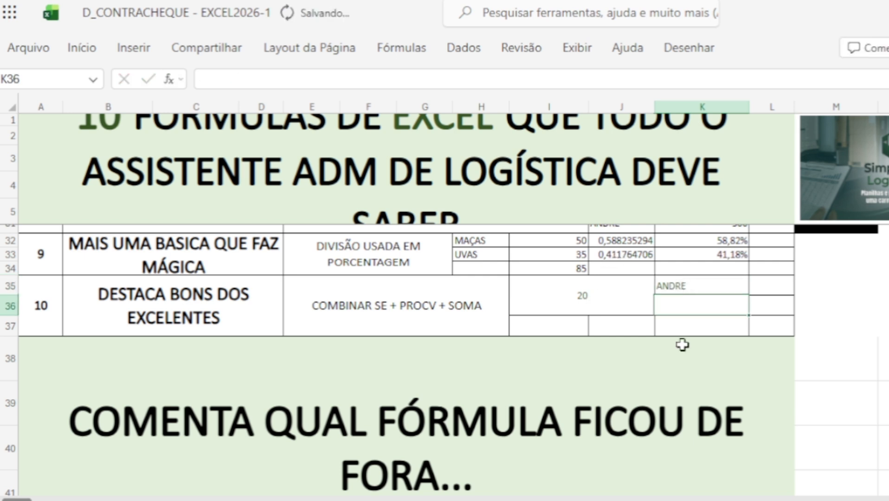
click(856, 411)
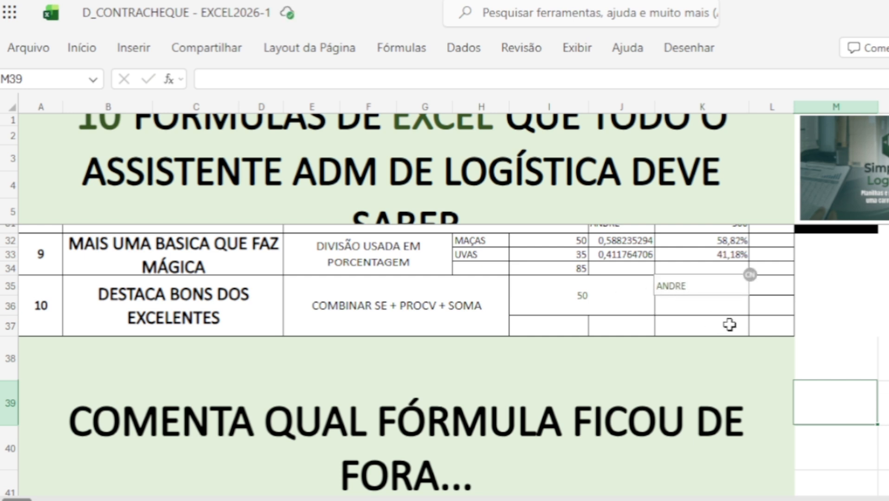
Clear the lookup cells K35:K37 and check how the formula in I35 handles an empty lookup value.
drag(684, 293, 705, 317)
key(Delete)
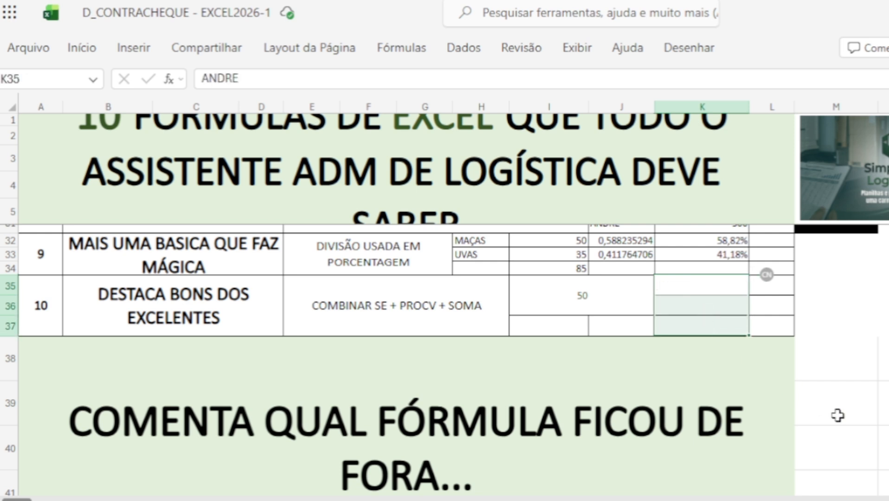
click(868, 424)
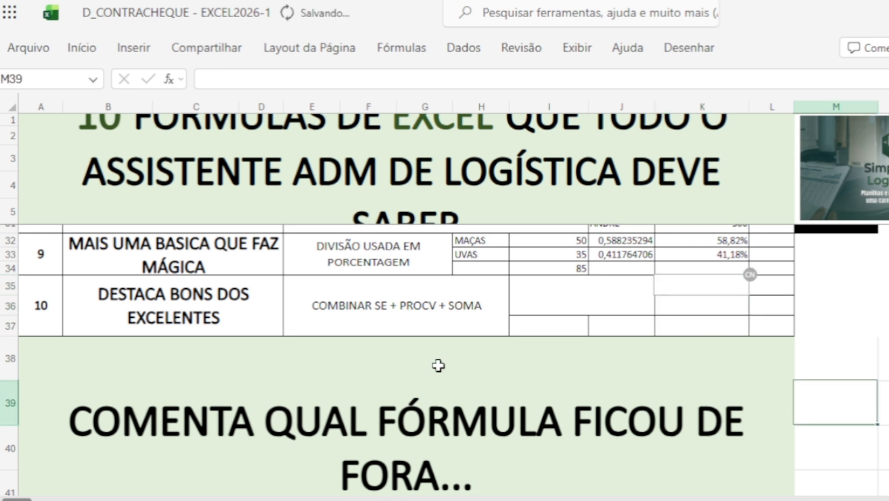
click(596, 300)
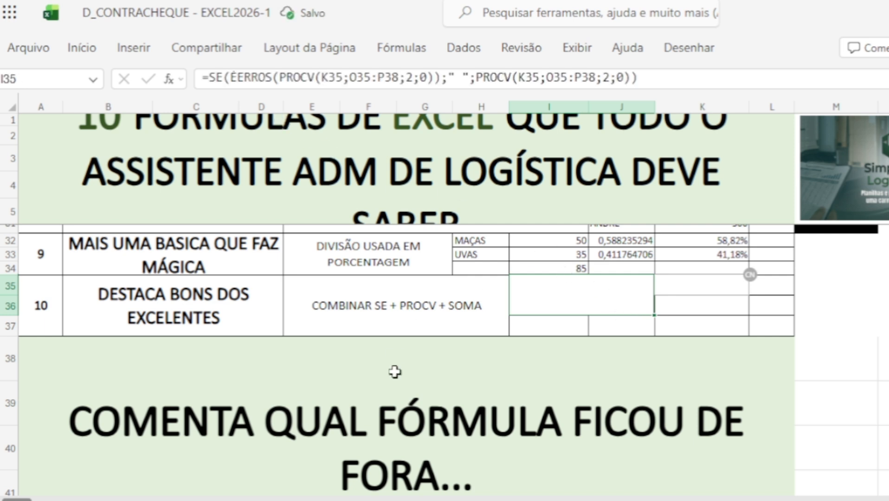
Select the closing comment block in rows 38 to 42 below block 10 and switch to OBS Studio.
scroll(432, 358, down, 2)
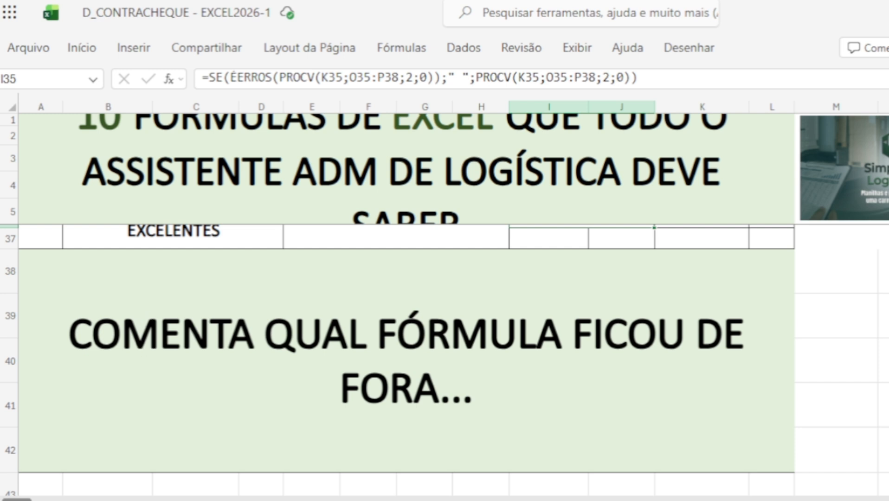
click(432, 371)
mouse_move(471, 499)
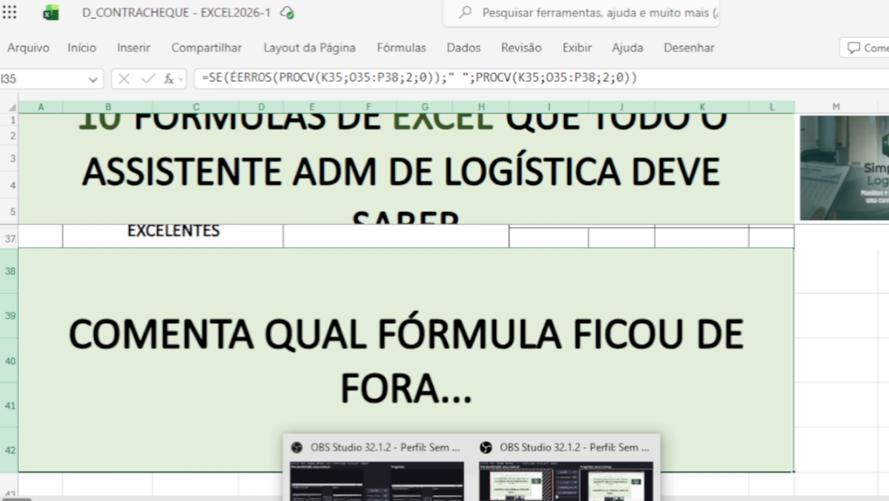
click(566, 487)
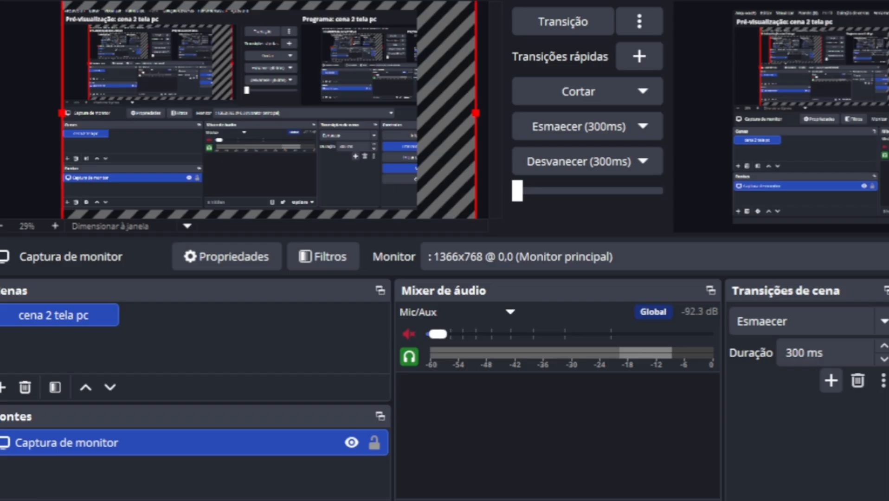